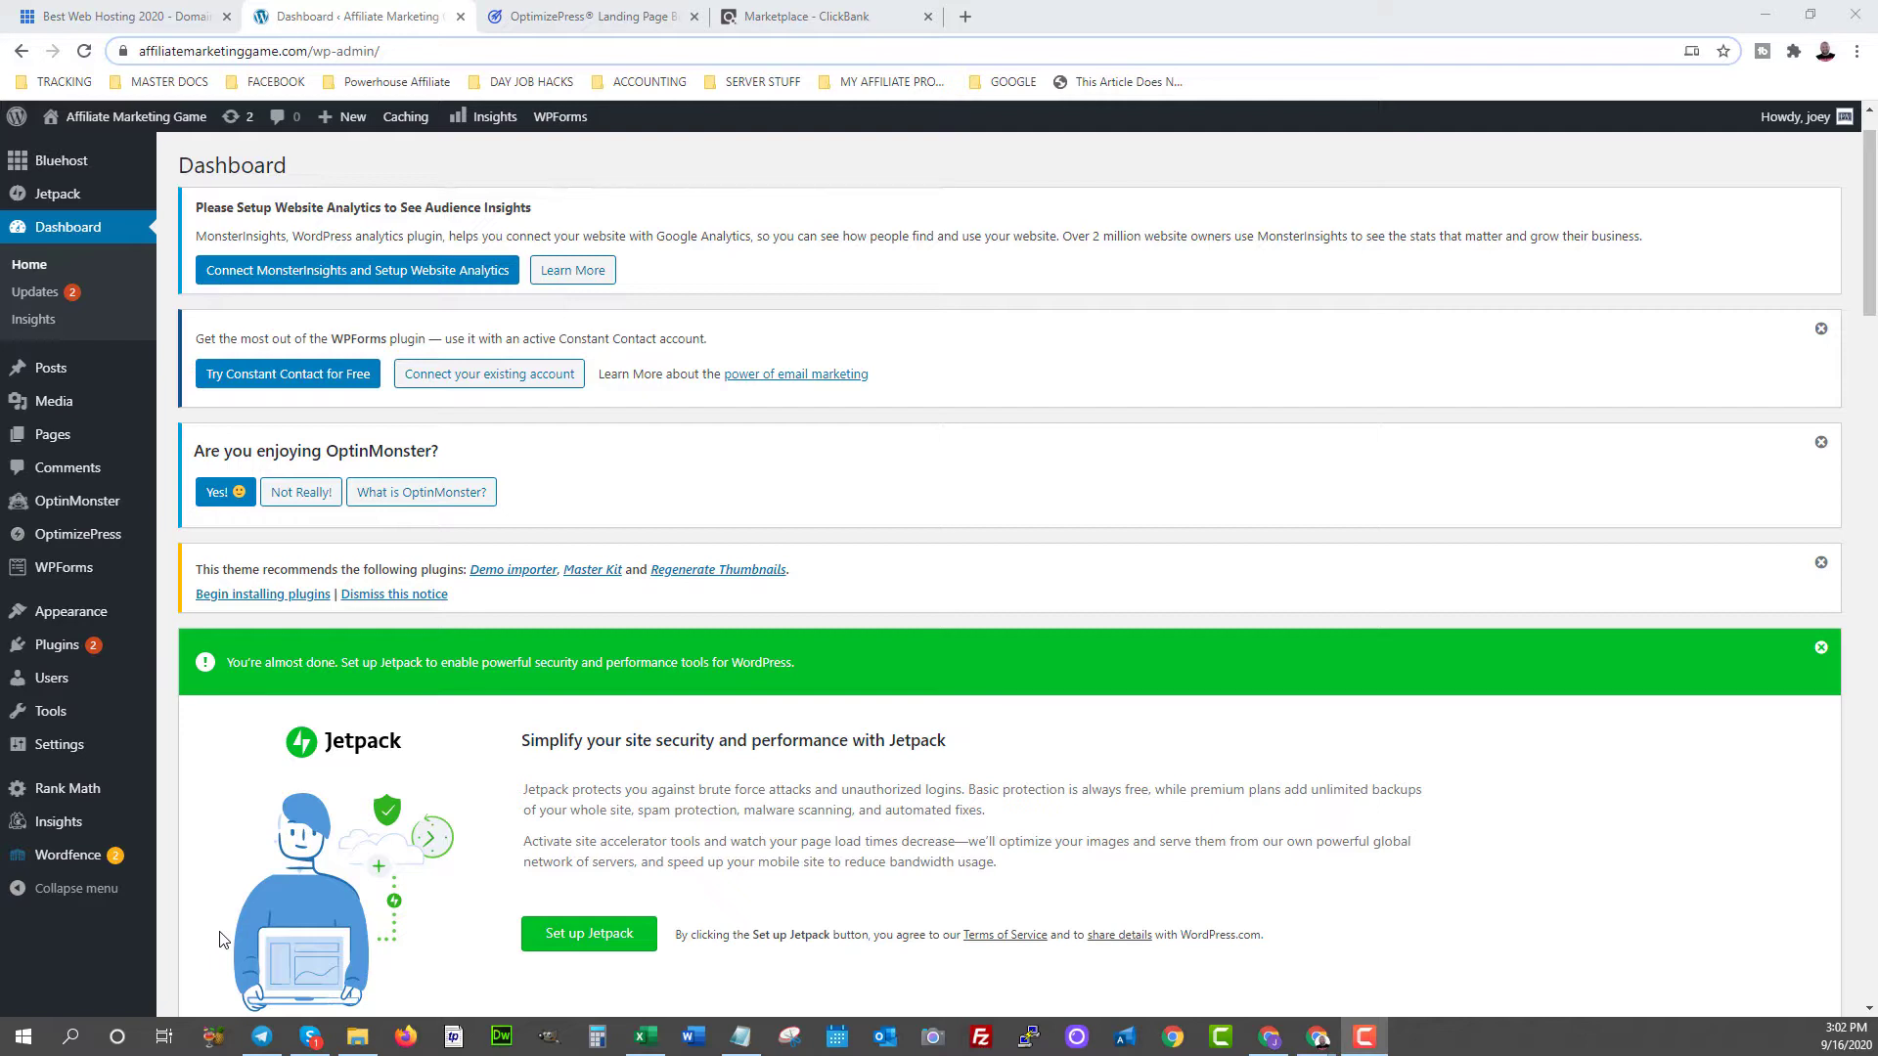
- Bring up ClickBank's Marketplace results for 'powerhouse affiliate' and scroll through the six offers
left_click(748, 15)
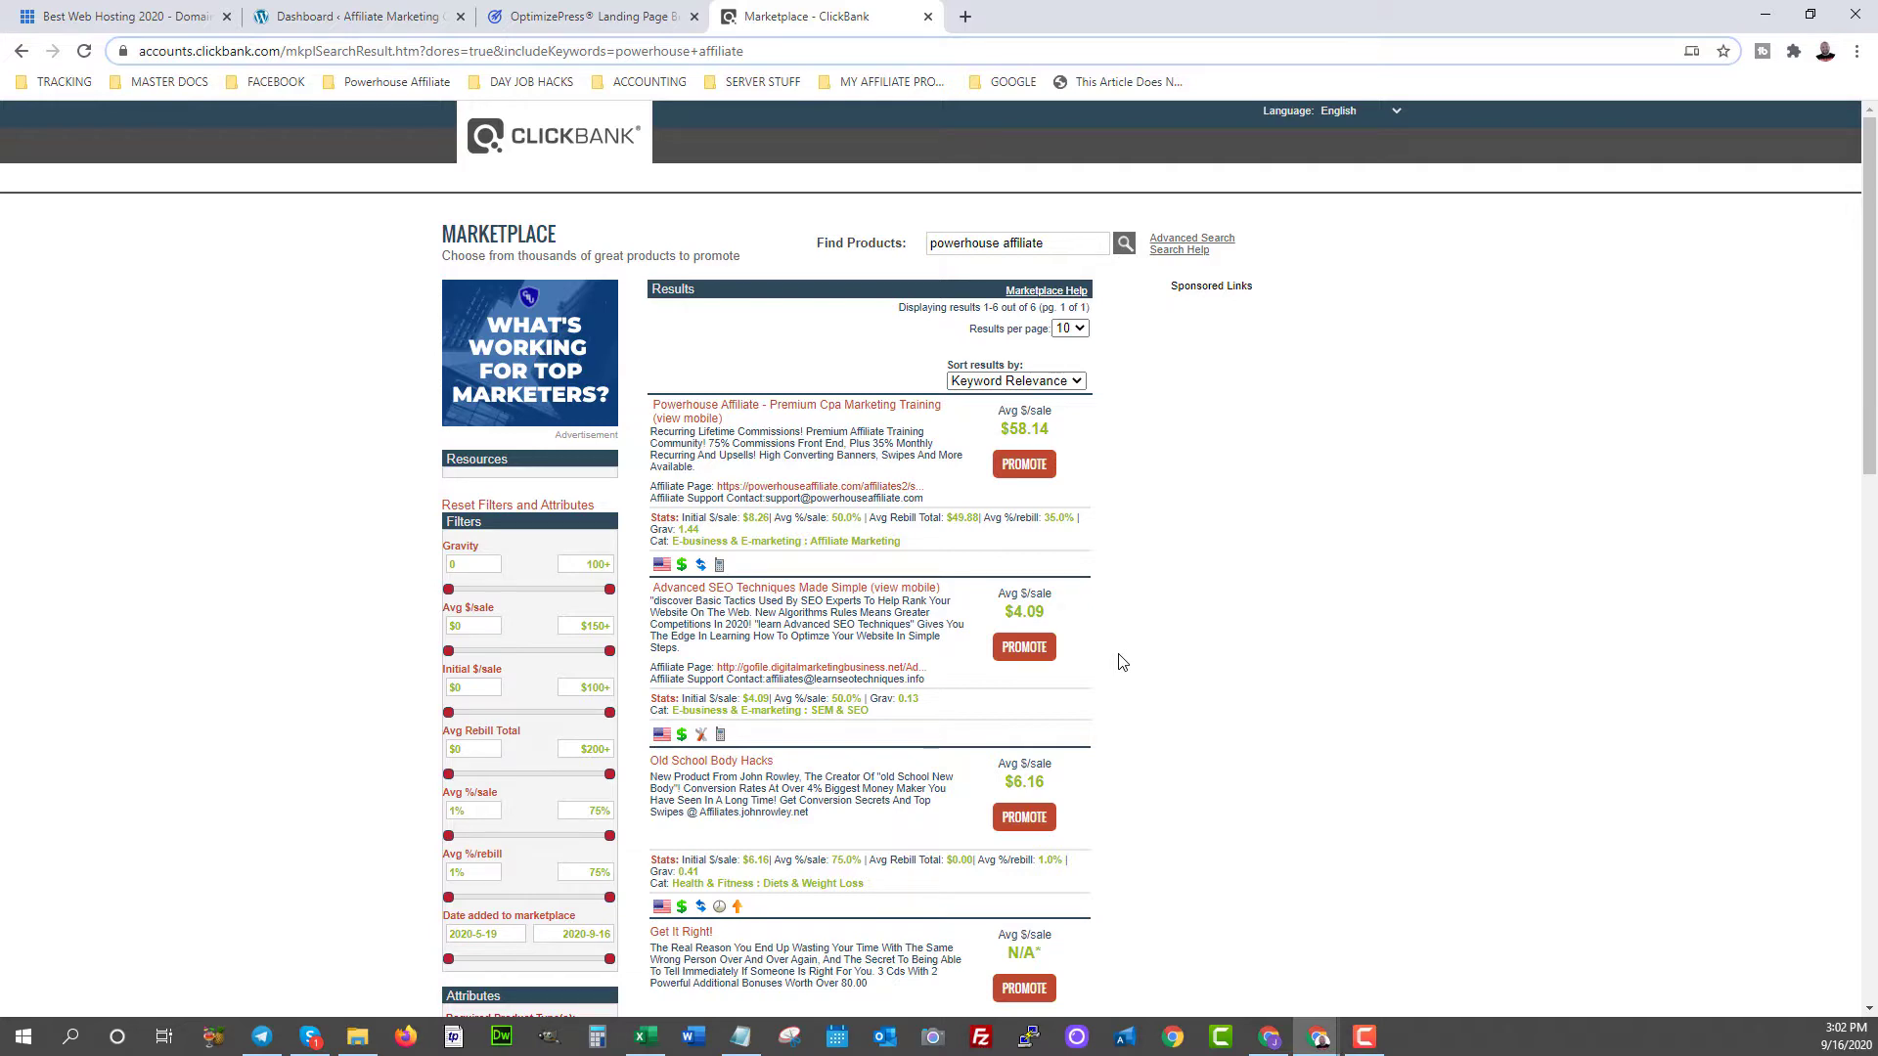
scroll(266, 506, "down", 3)
scroll(264, 505, "down", 10)
scroll(266, 505, "up", 6)
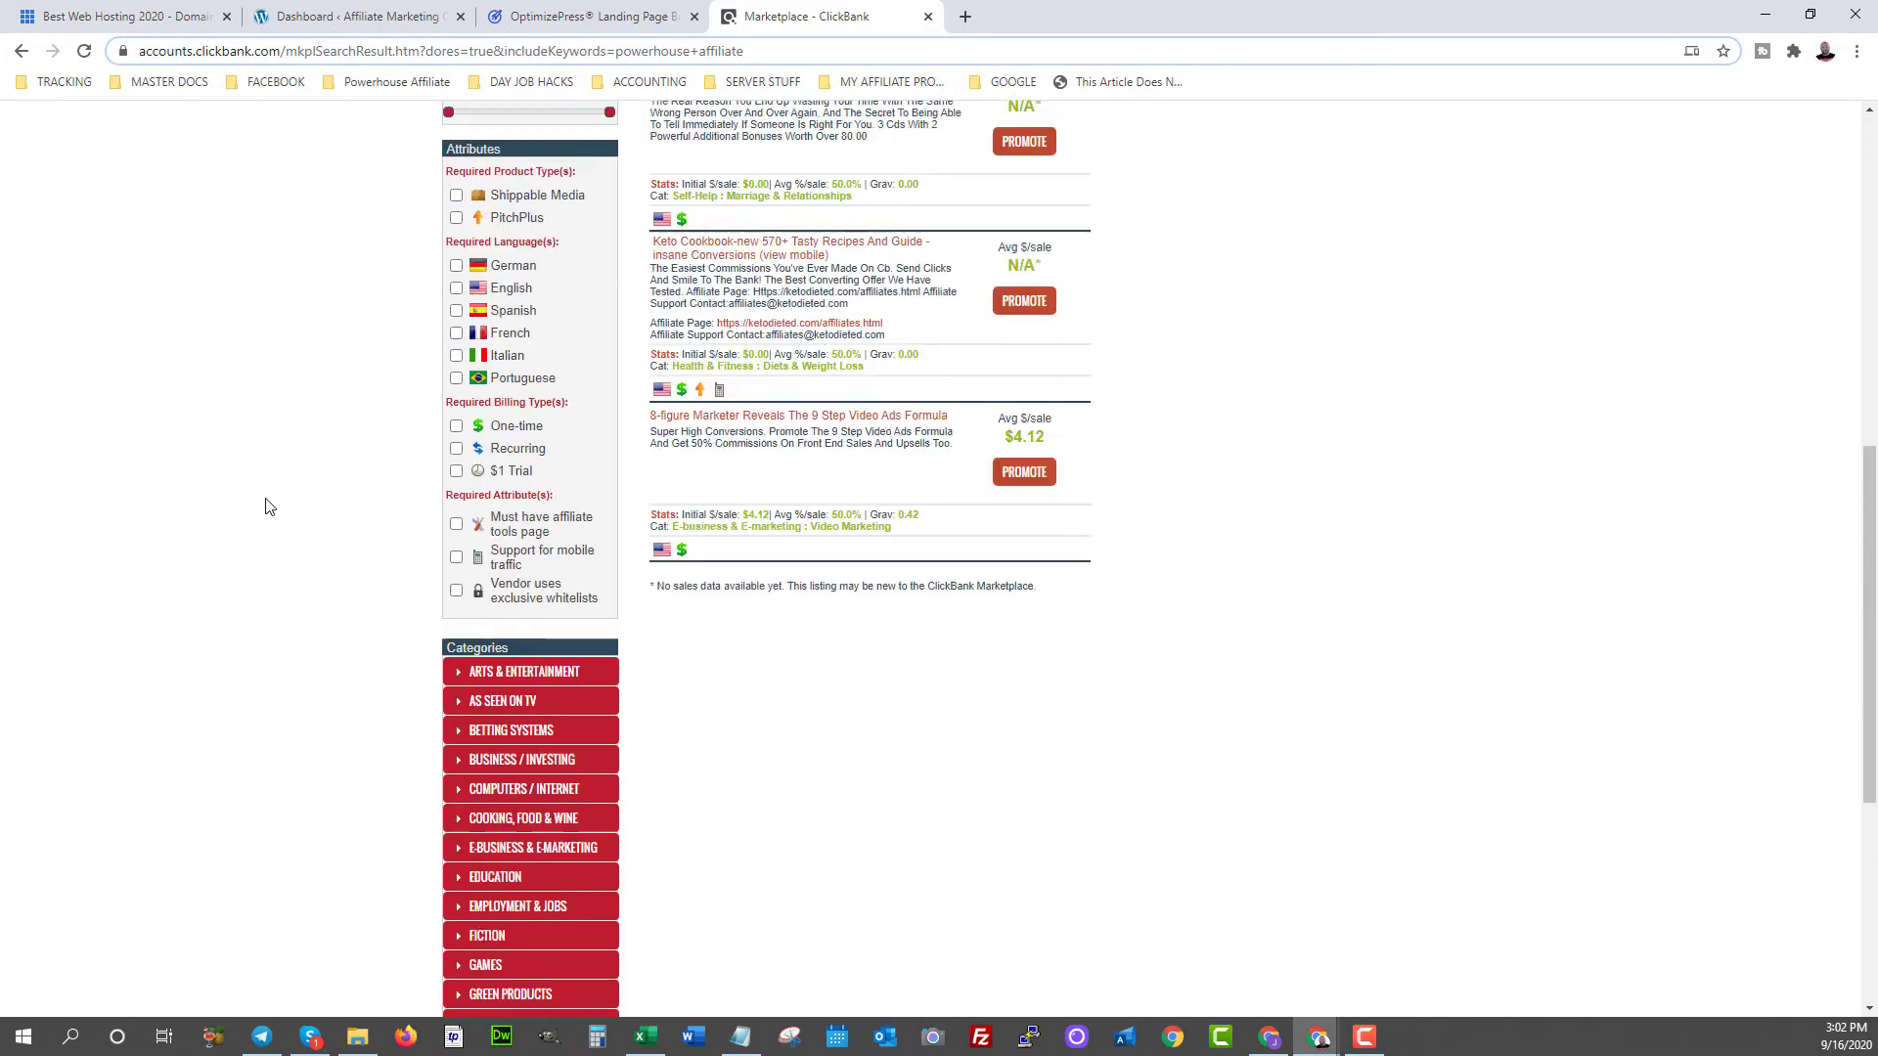
scroll(269, 506, "up", 2)
scroll(266, 506, "up", 5)
scroll(1444, 567, "down", 3)
scroll(1444, 567, "up", 3)
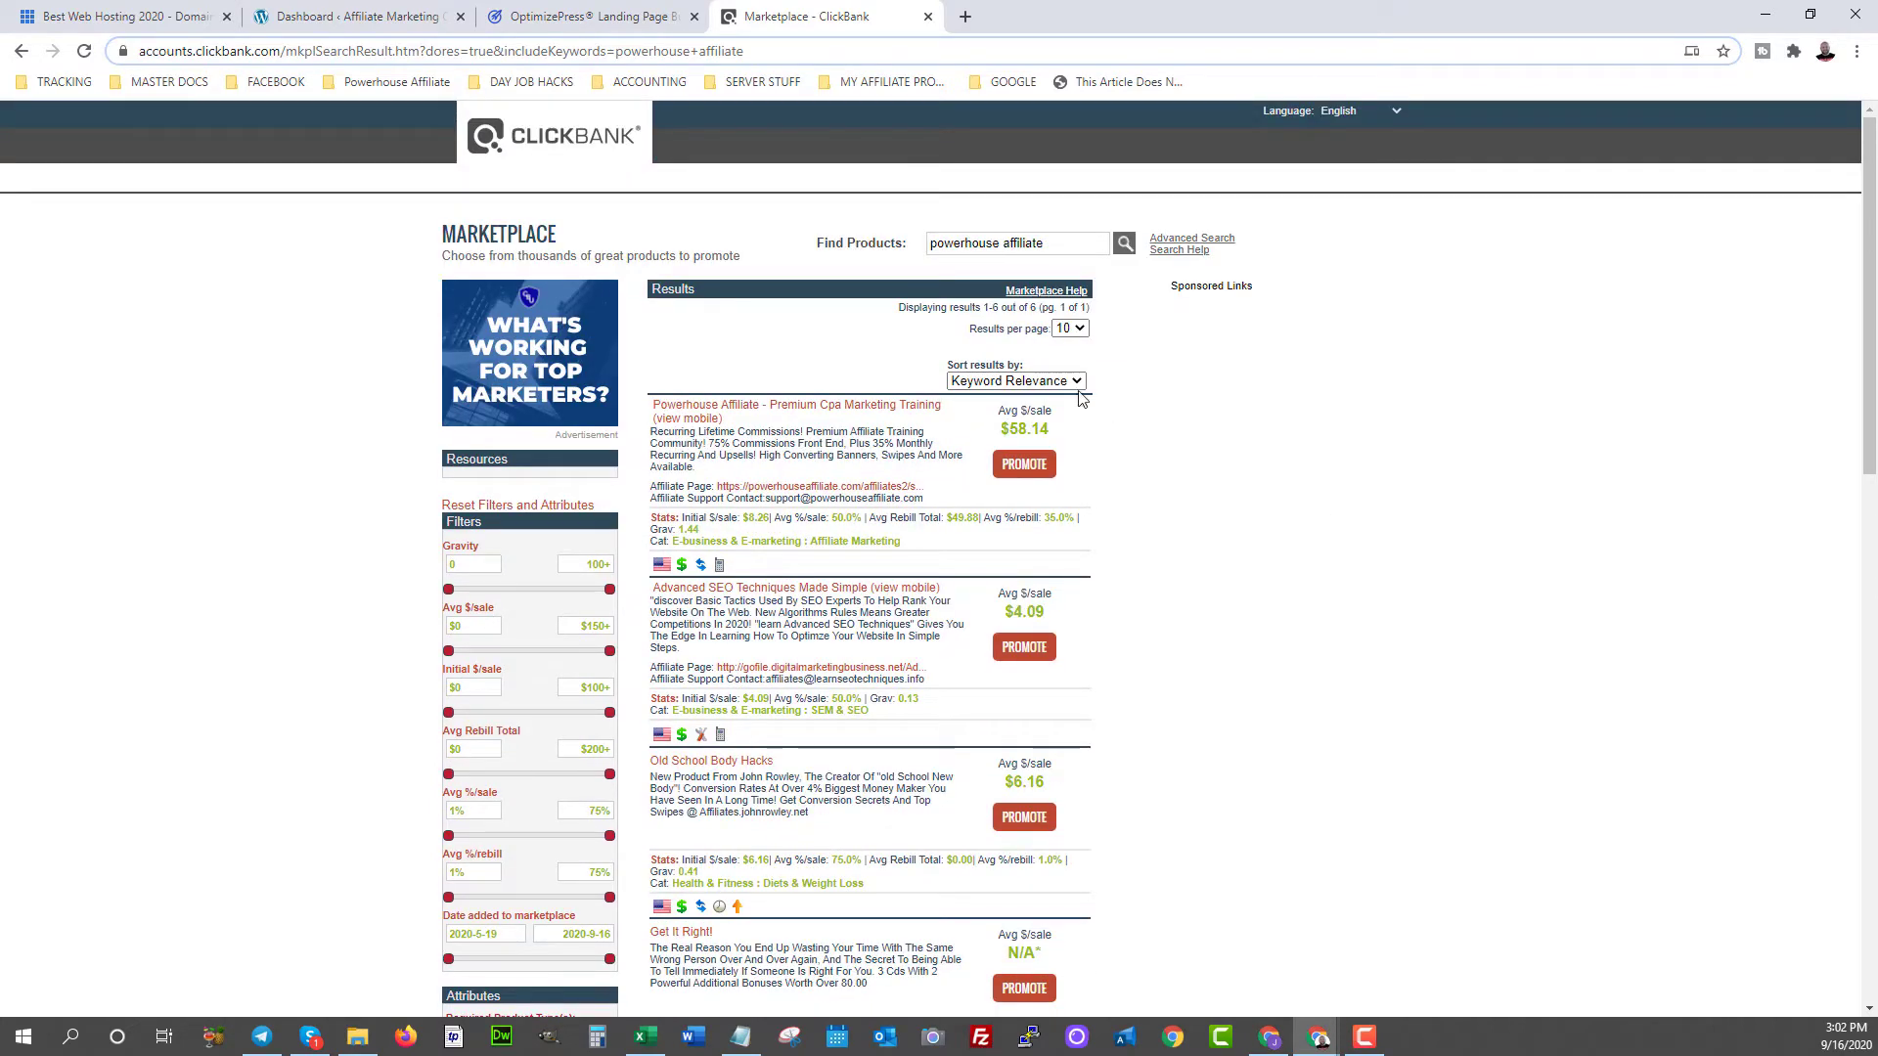
- Highlight the Powerhouse Affiliate offer's $58.14 average-per-sale figure
left_click(1053, 246)
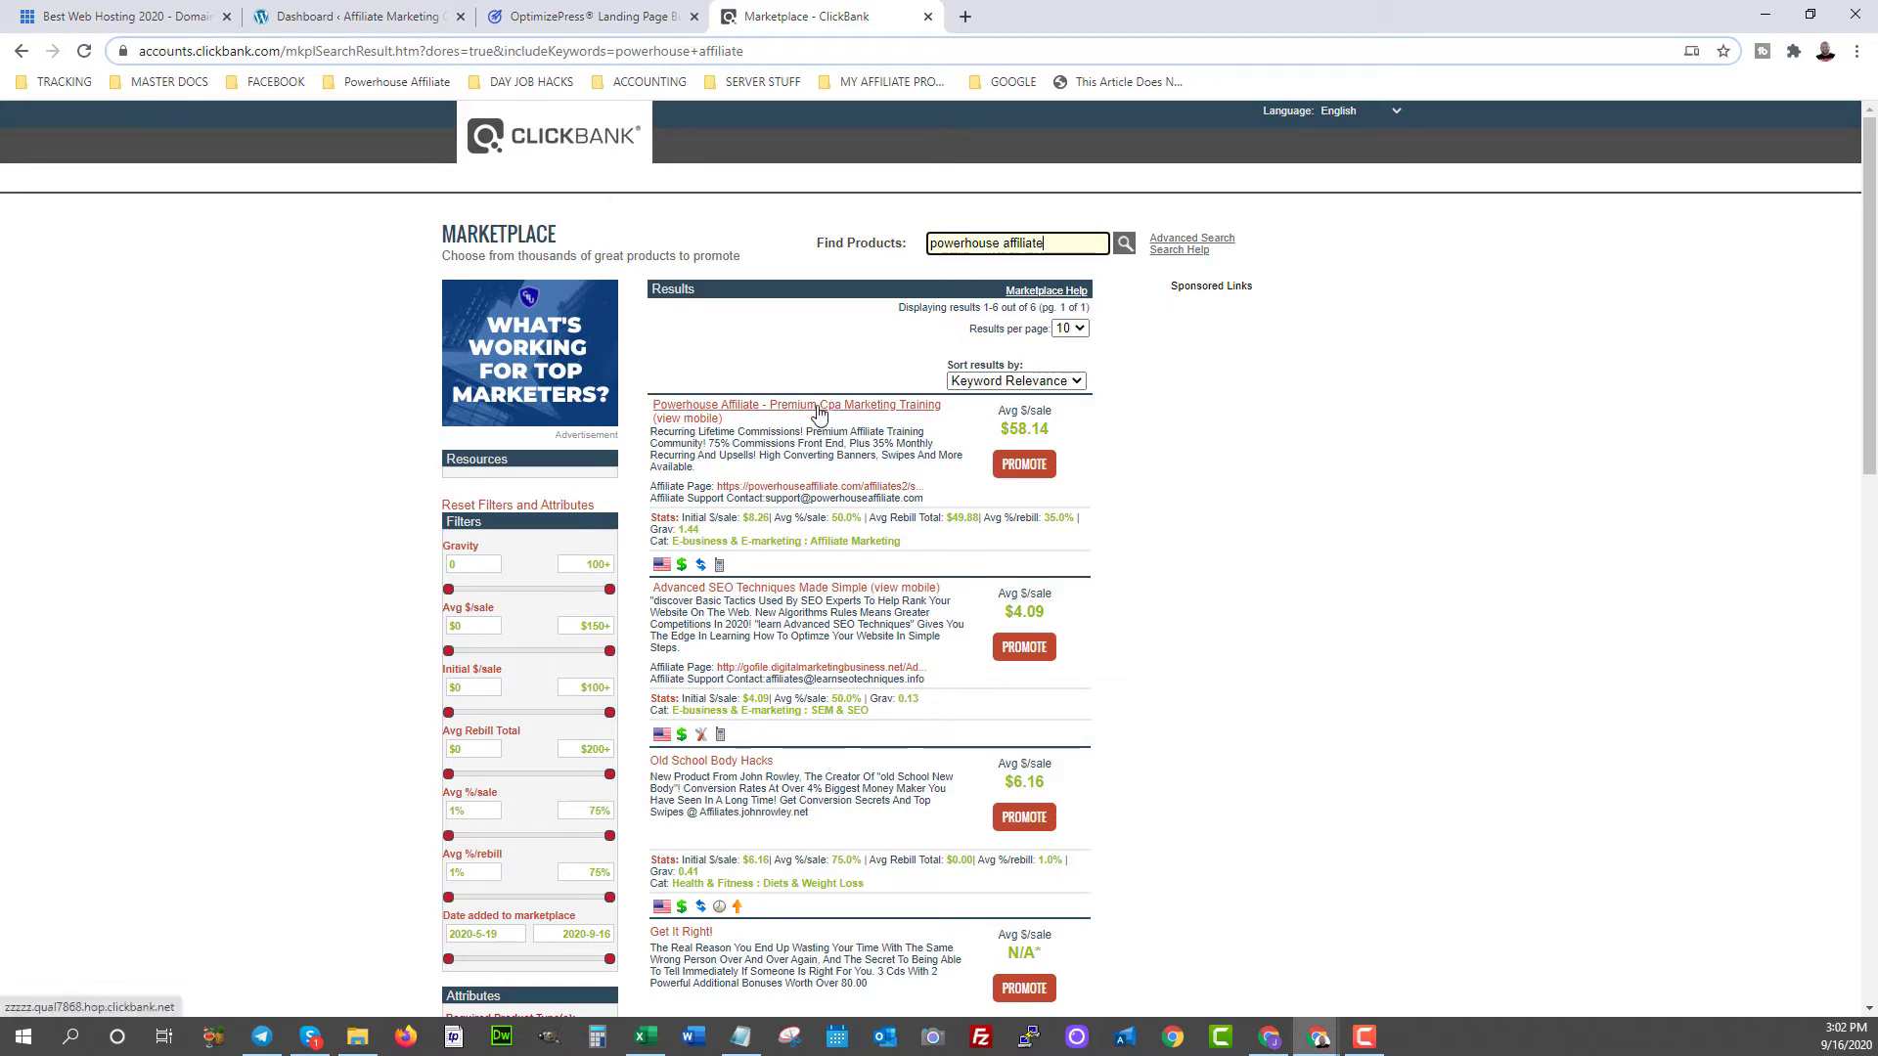
left_click_drag(1064, 432, 998, 438)
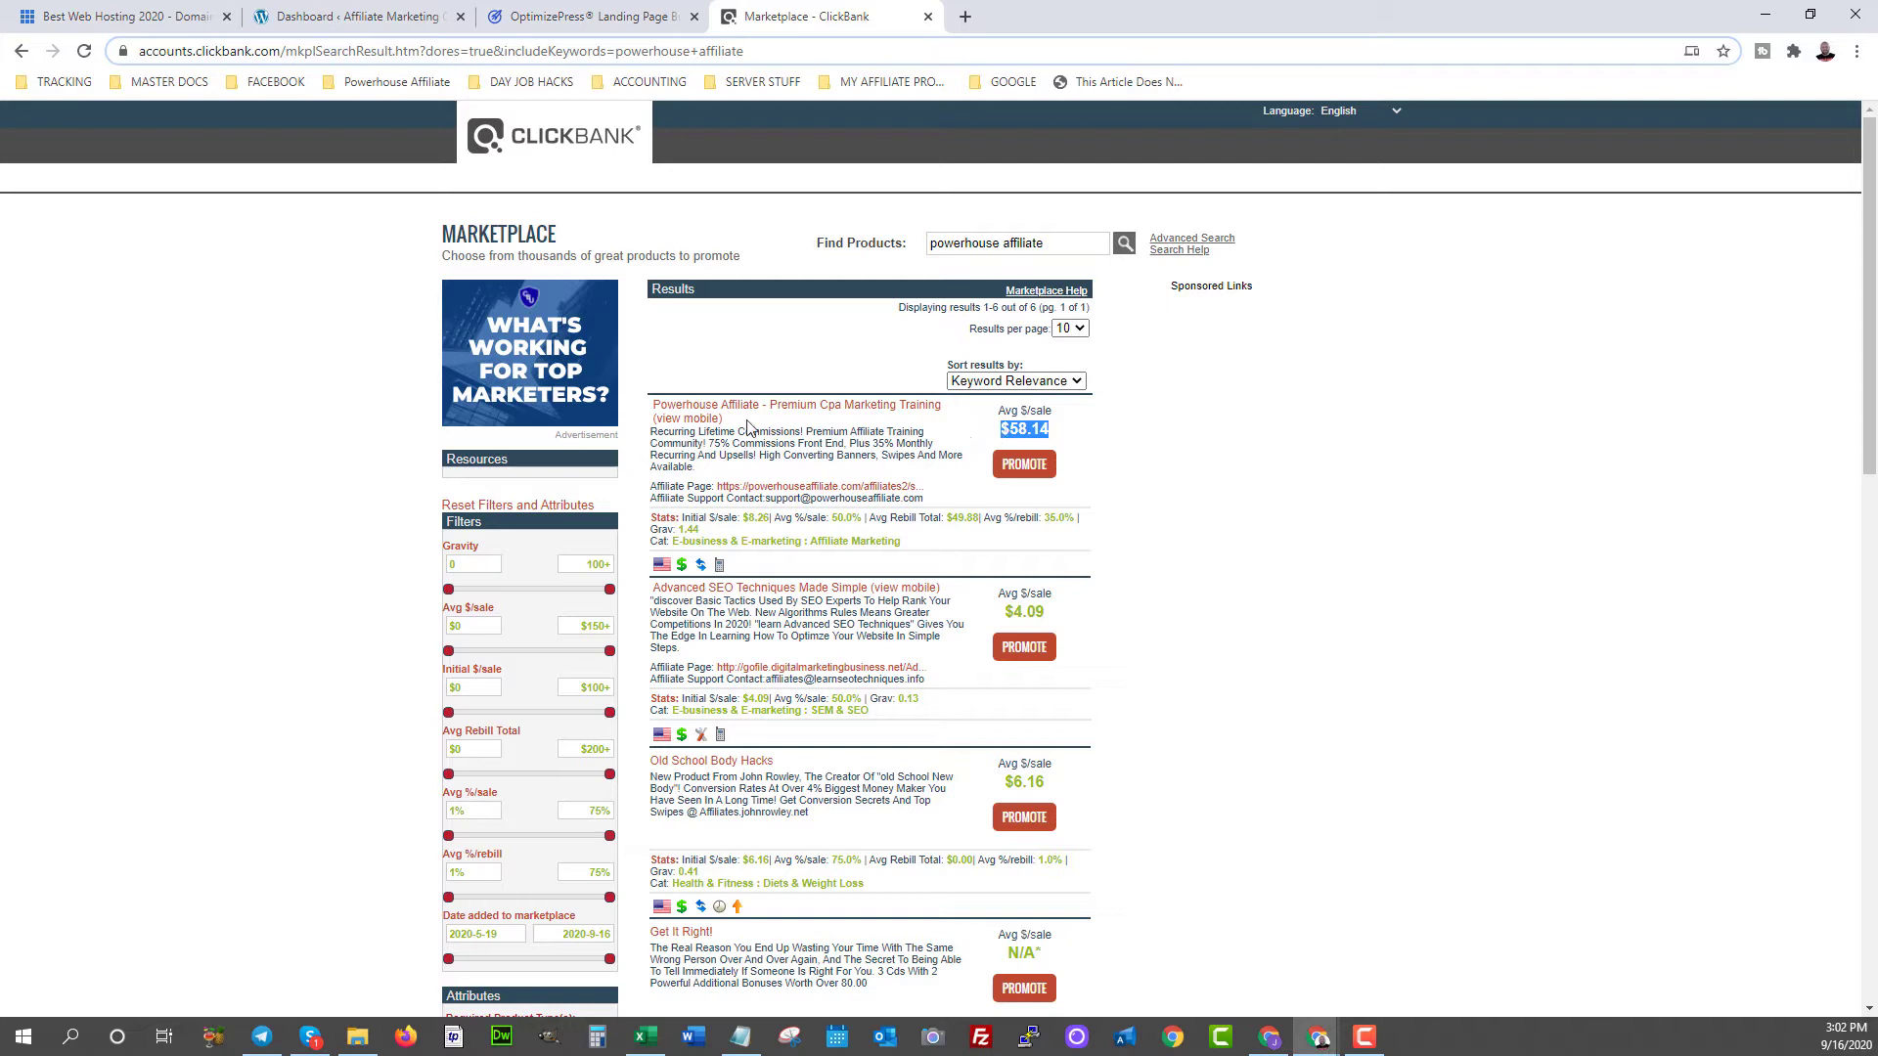
left_click(1115, 456)
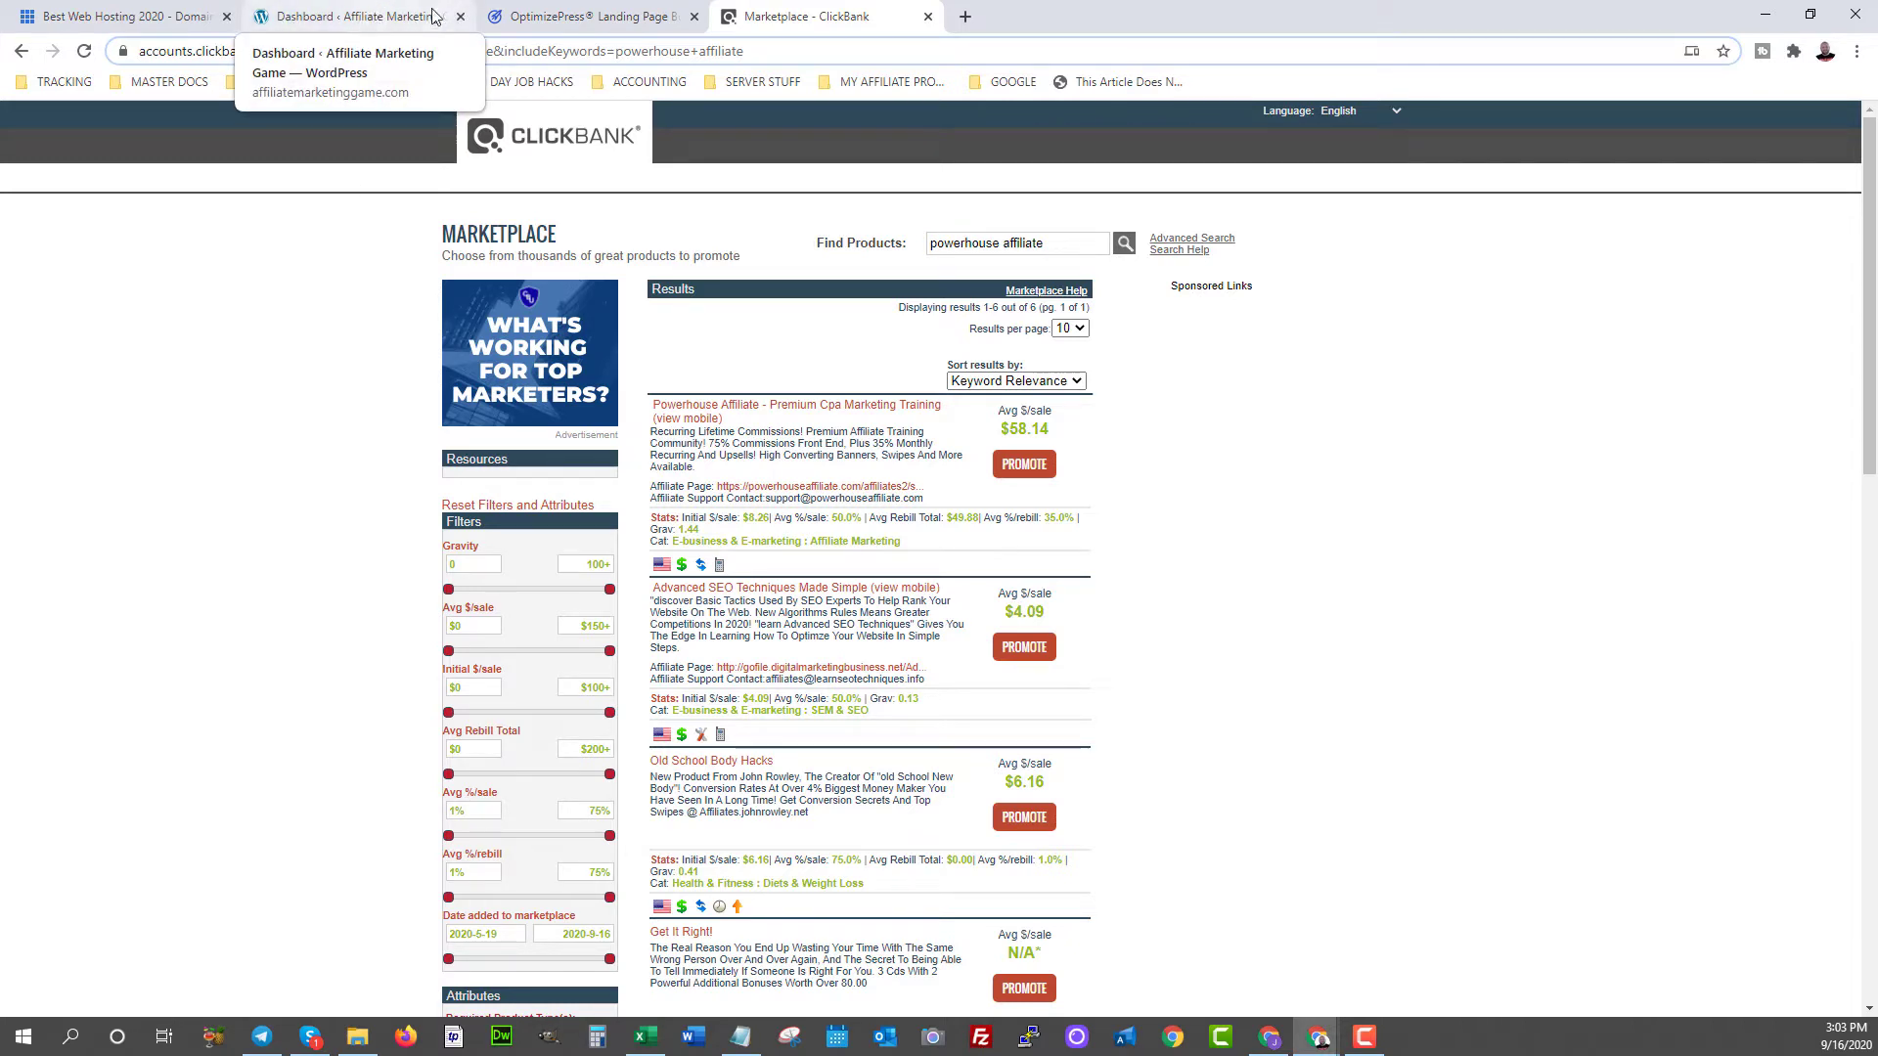
- Download the OptimizePress Dashboard plugin zip from the account site, then return to WordPress admin
left_click(539, 19)
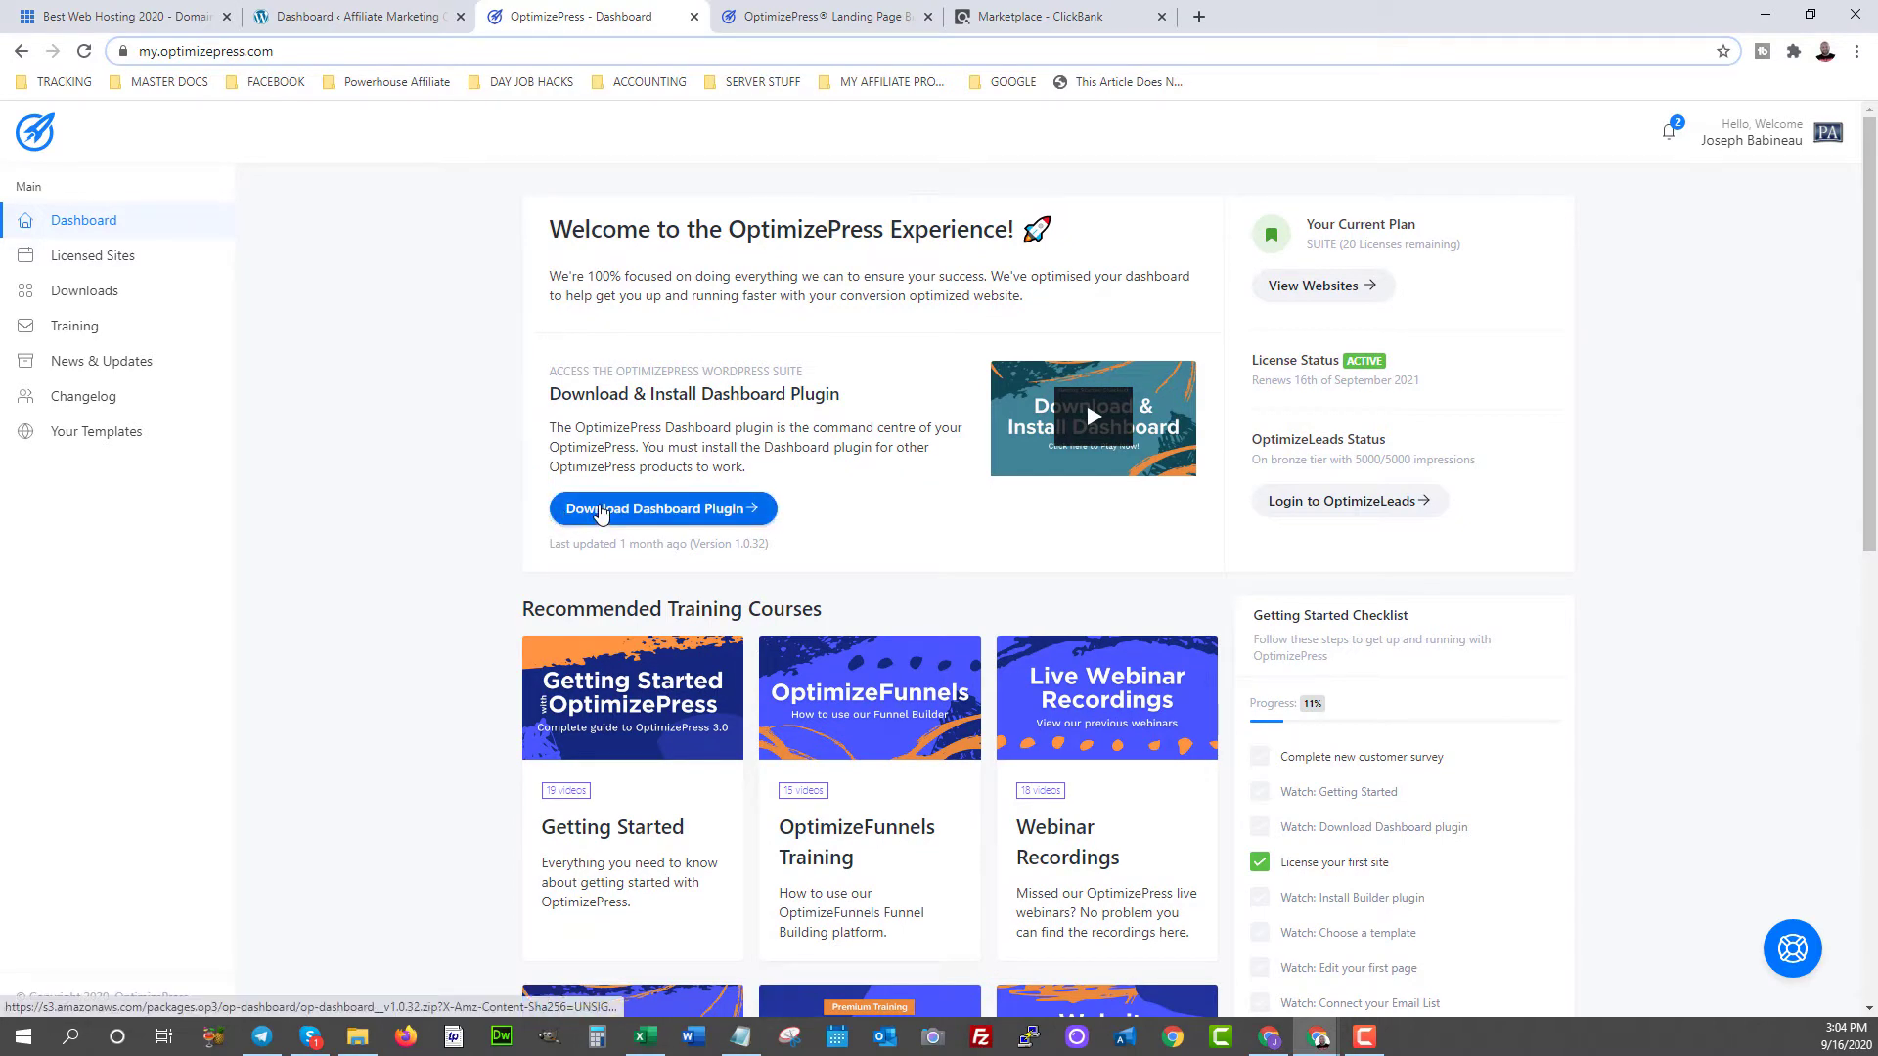
left_click(600, 511)
key("Return")
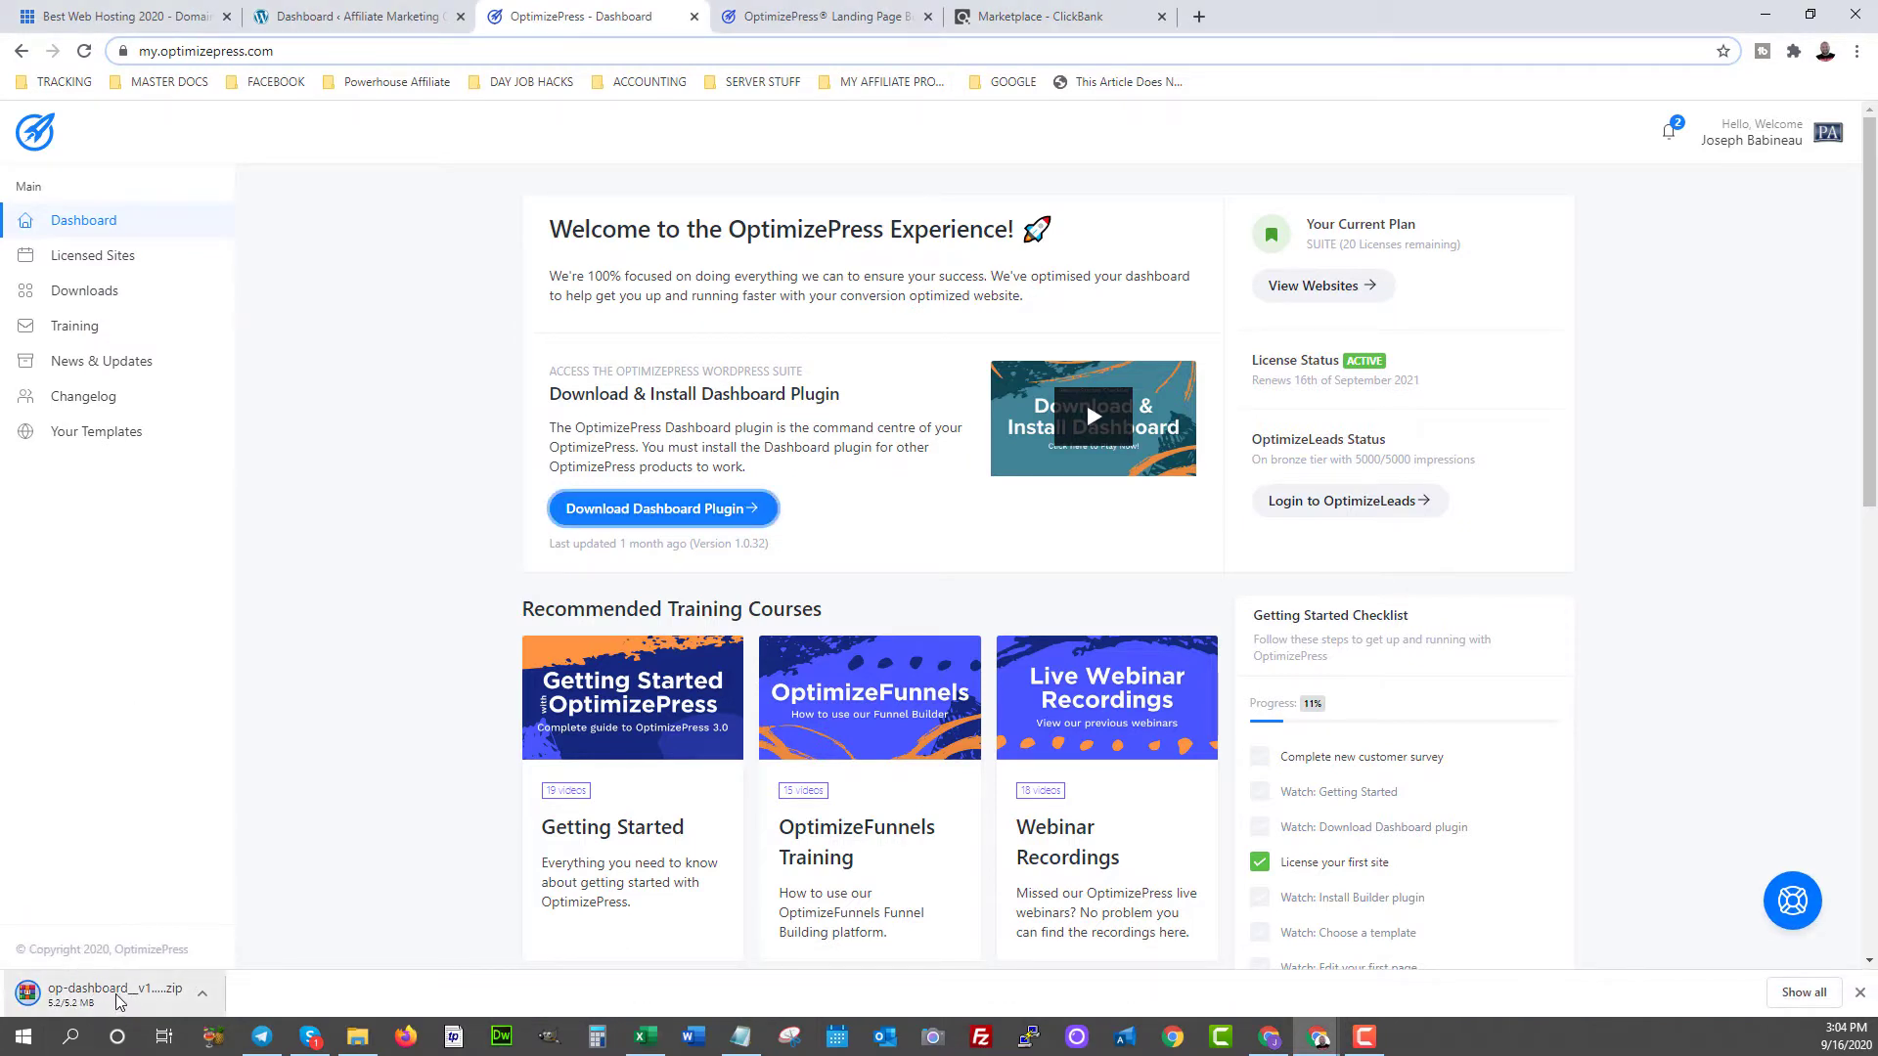
left_click(316, 15)
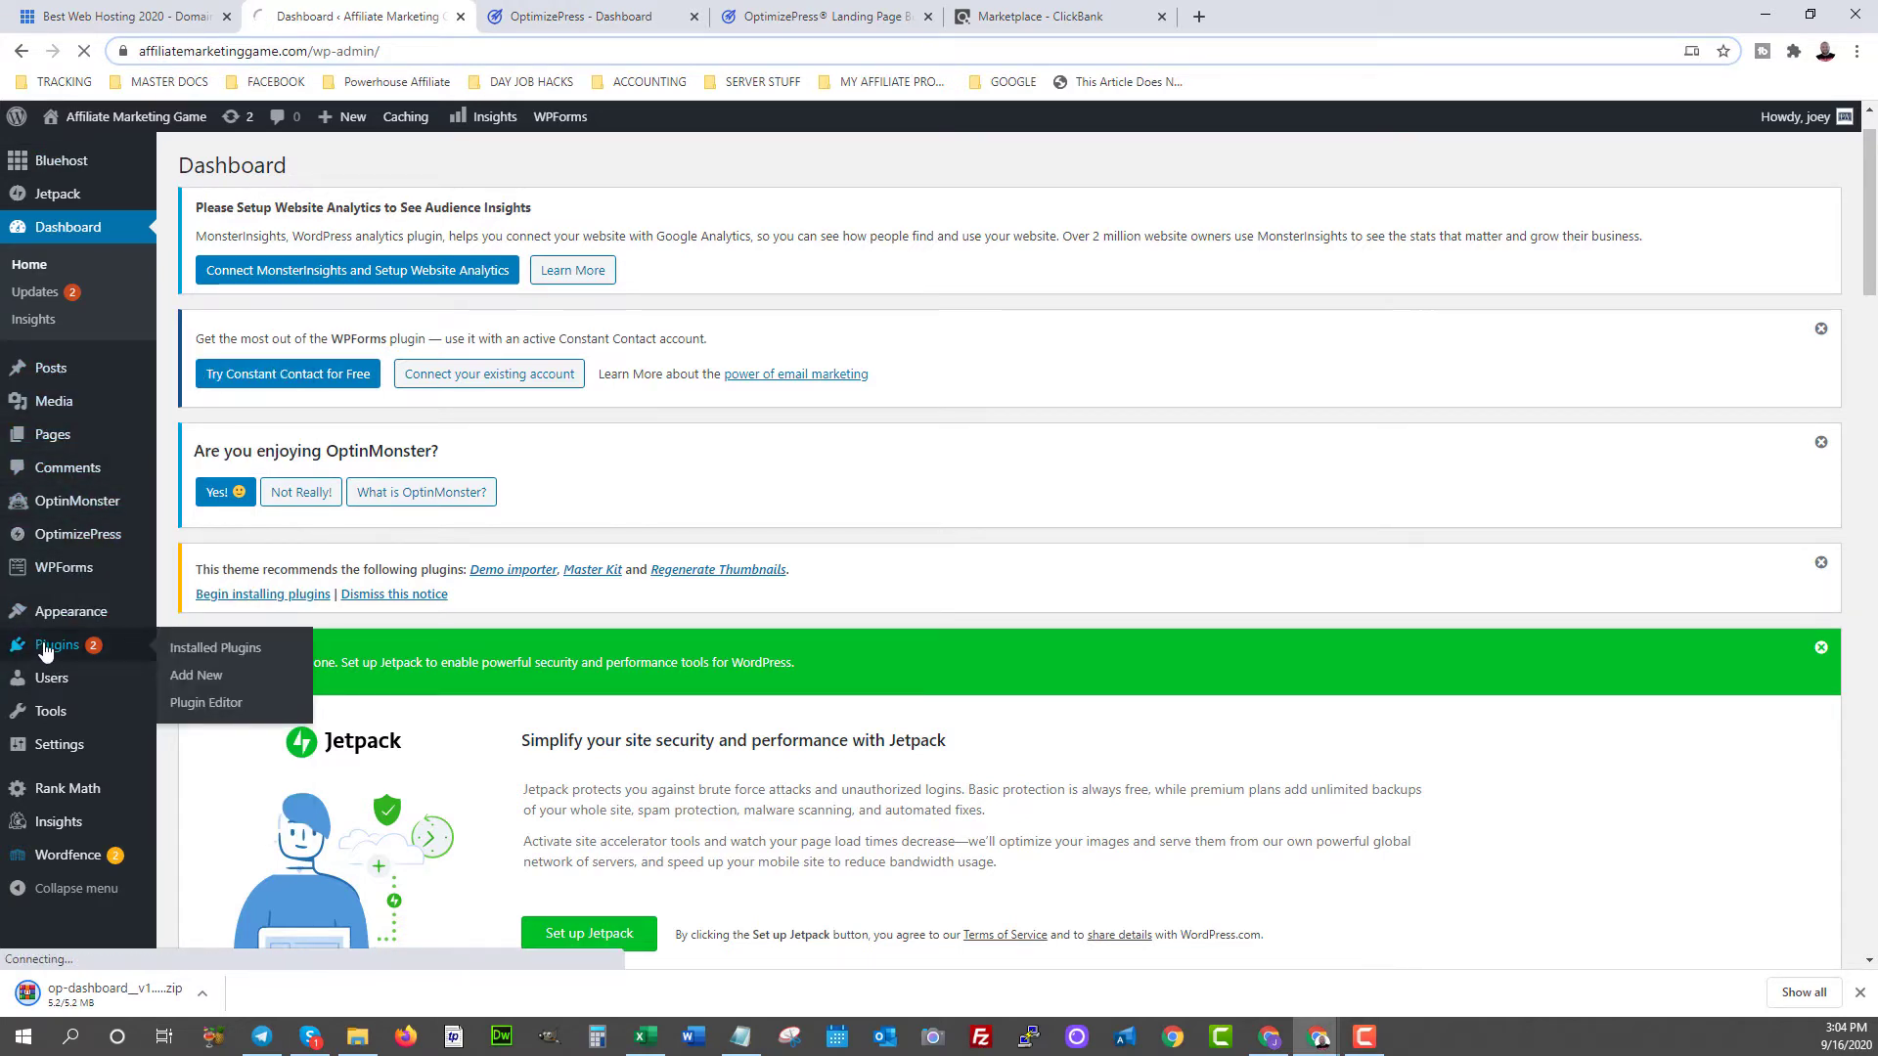
- Upload op-dashboard__v1.0.32.zip through Plugins > Add New > Upload Plugin and install it
left_click(92, 649)
left_click(45, 615)
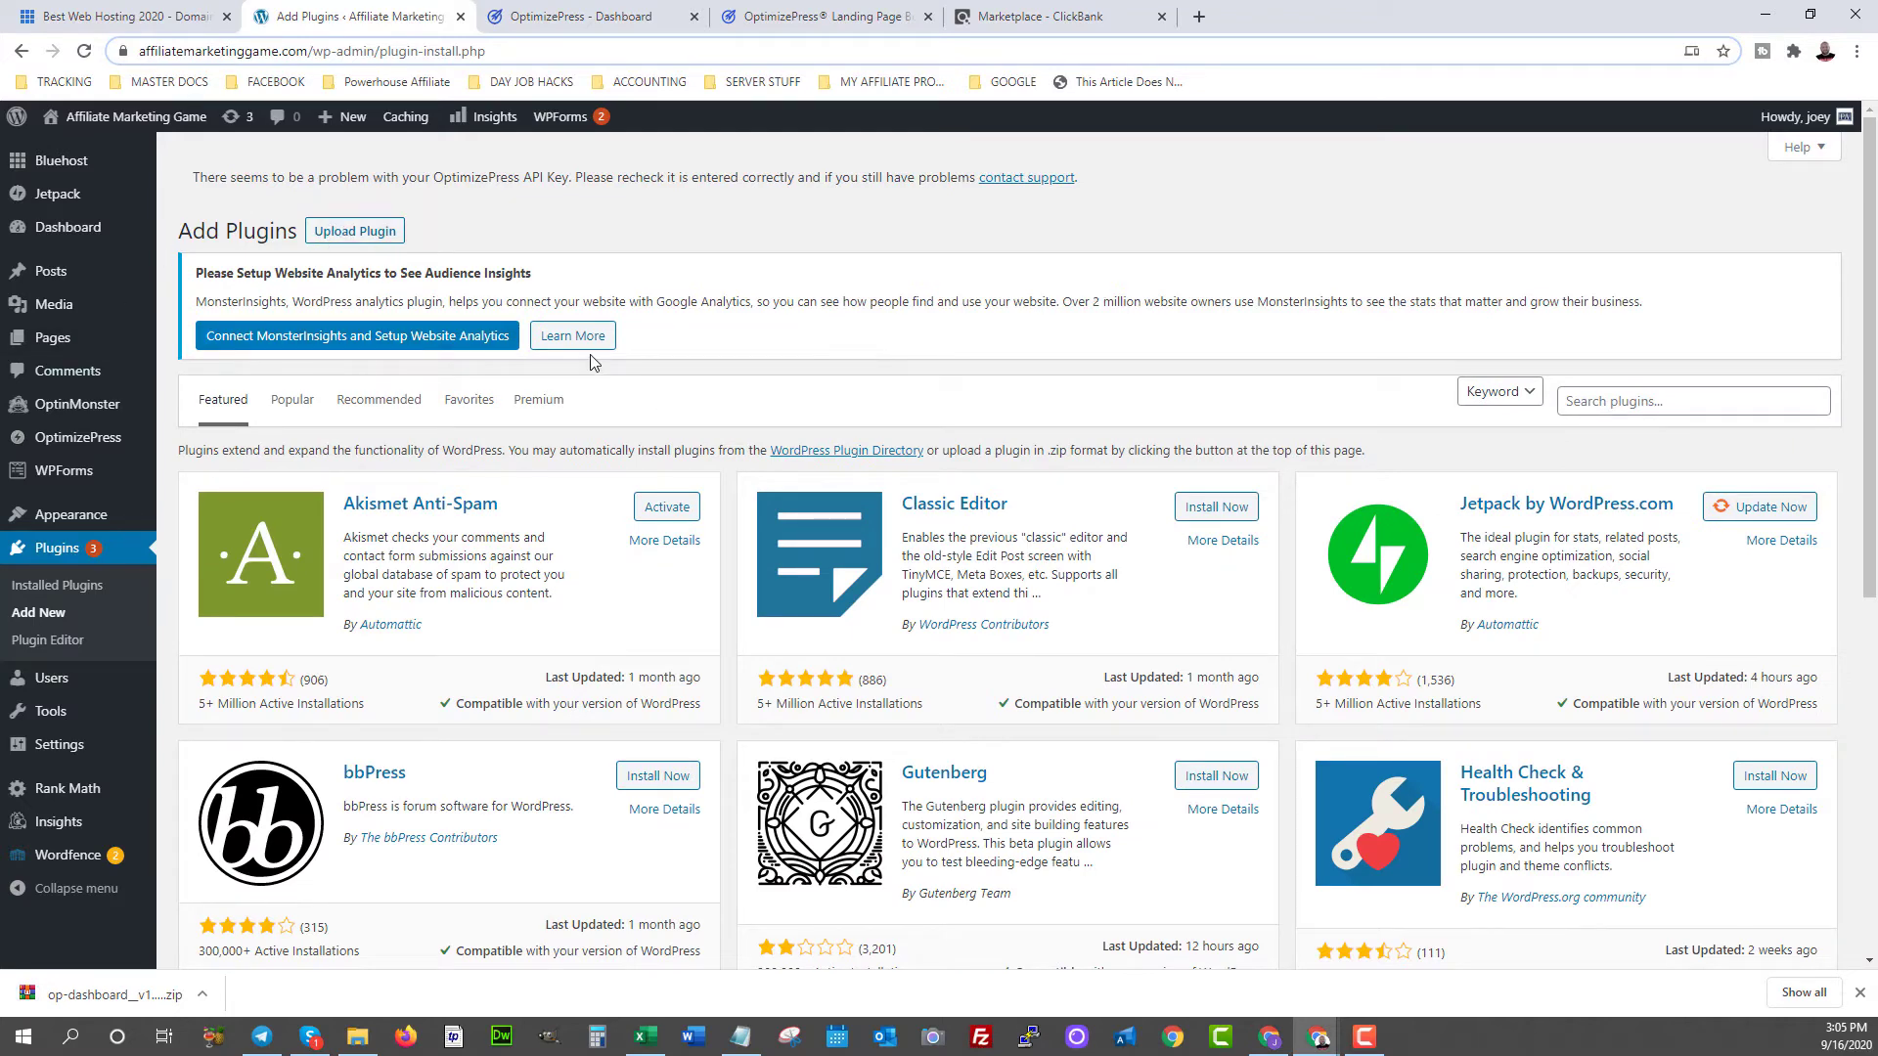
left_click(354, 235)
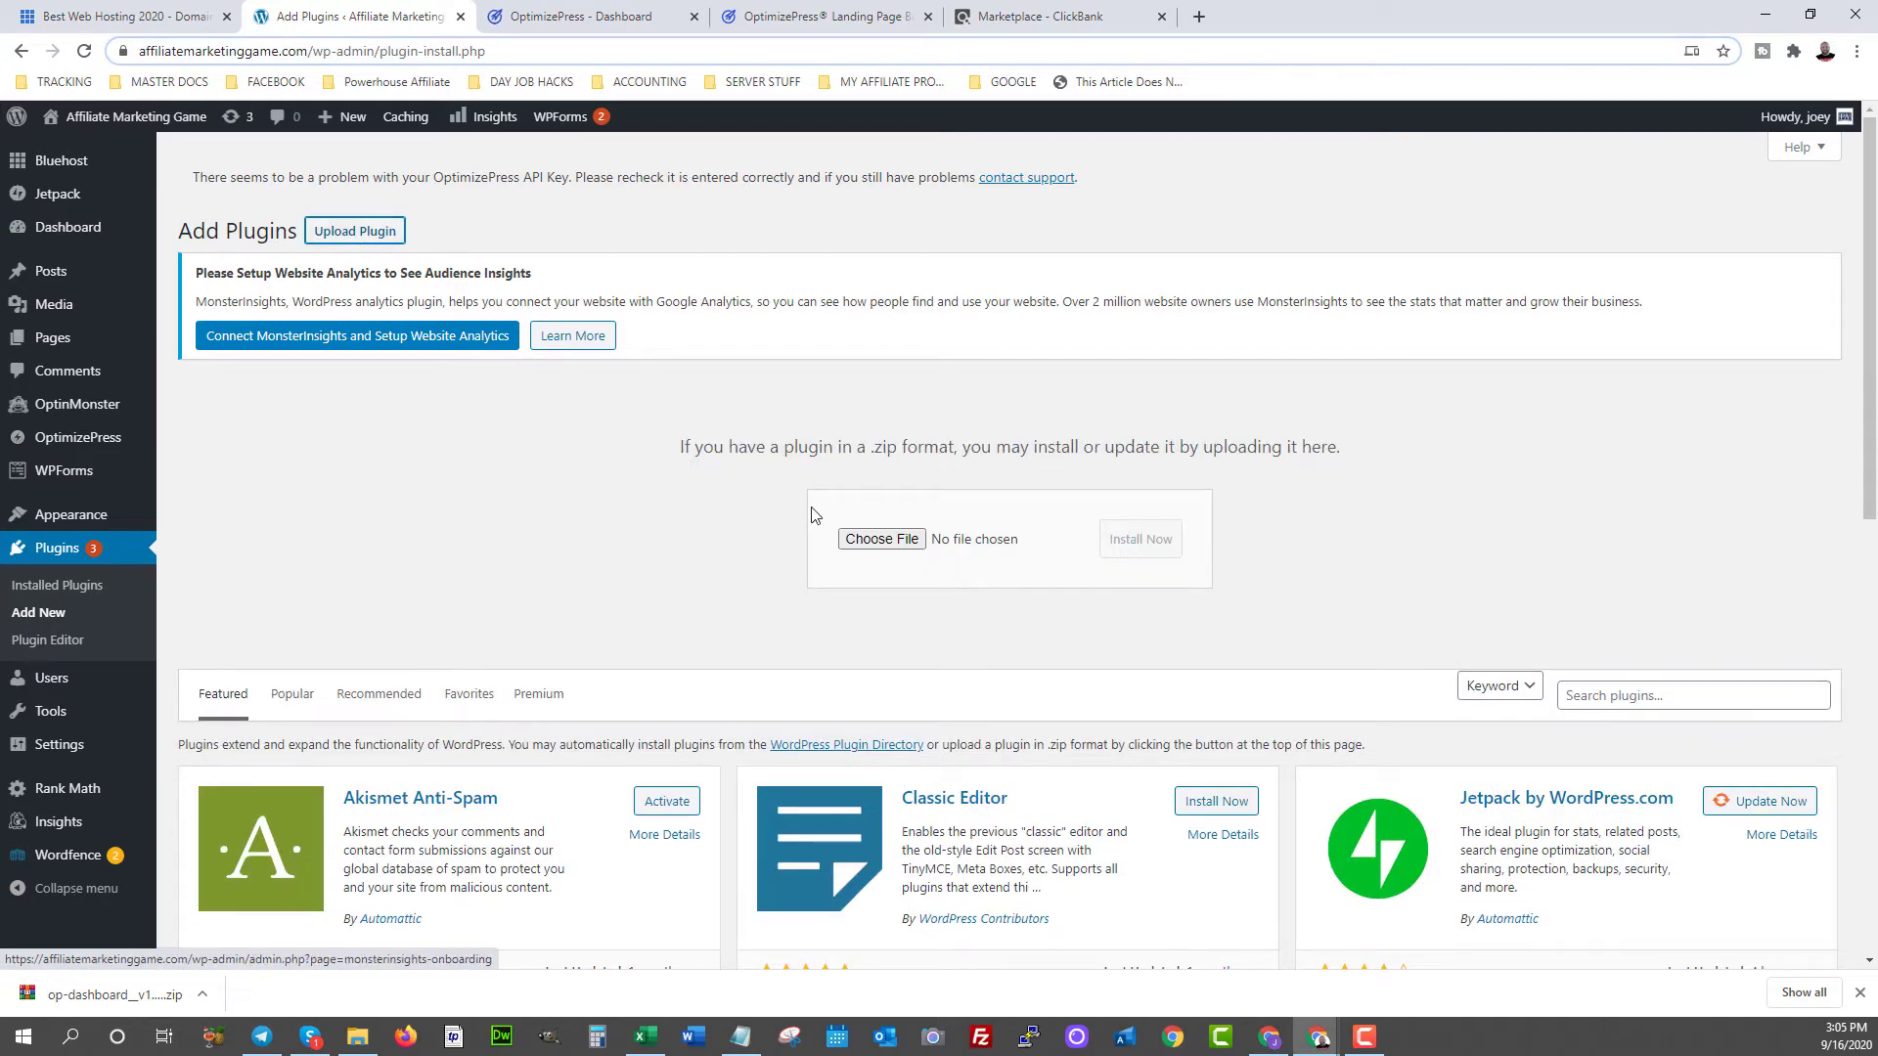
left_click(892, 541)
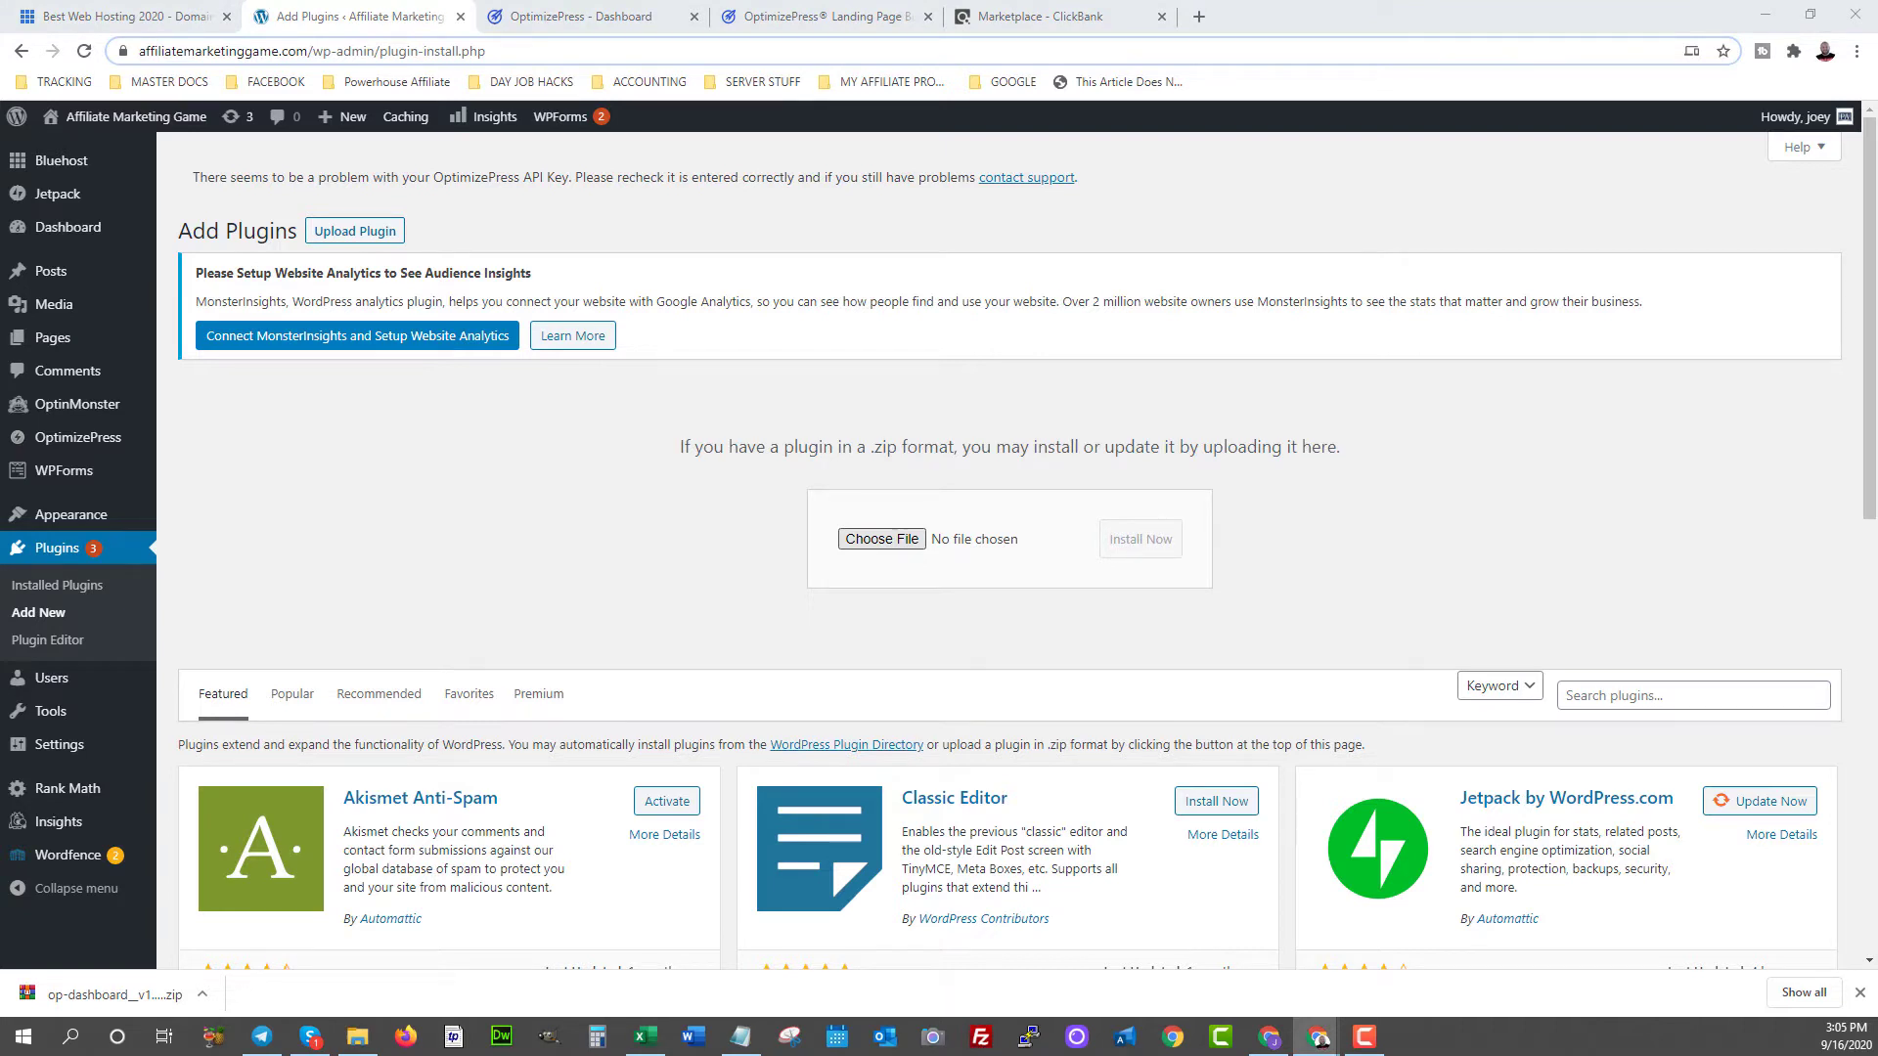
key("Return")
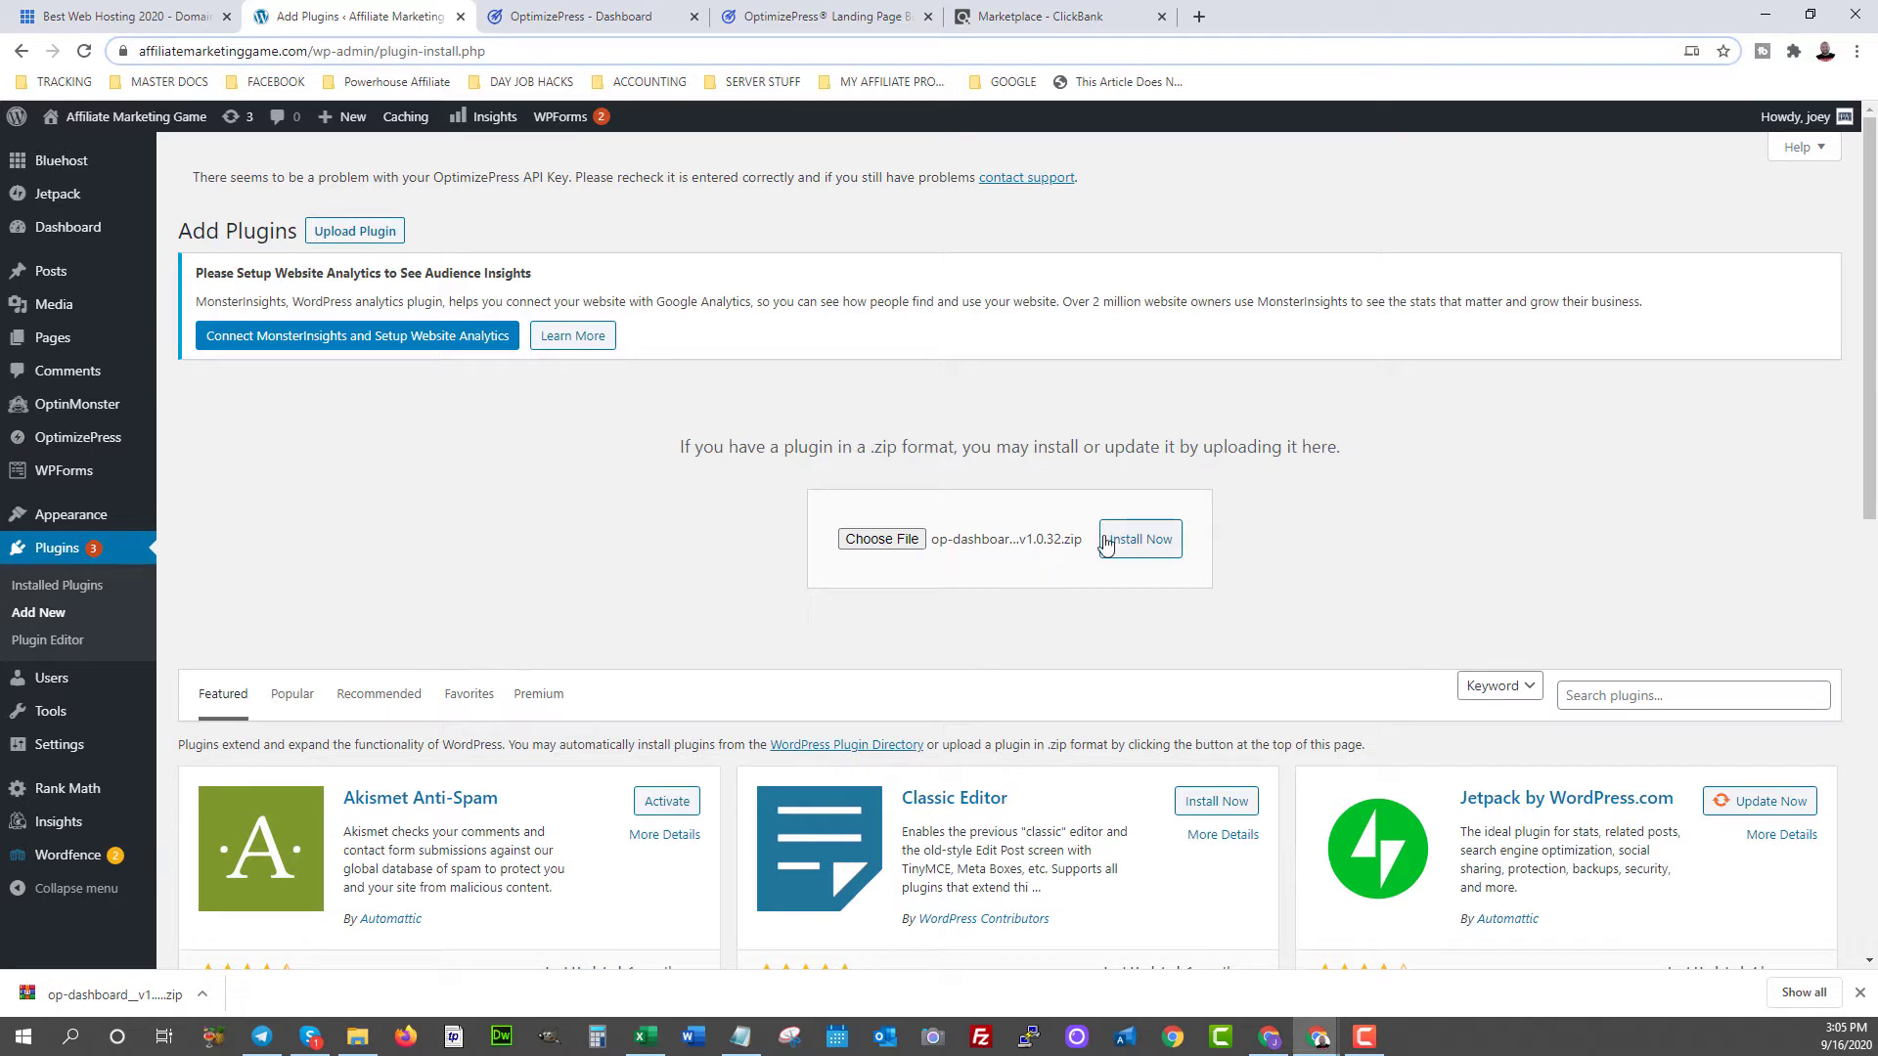
left_click(1137, 541)
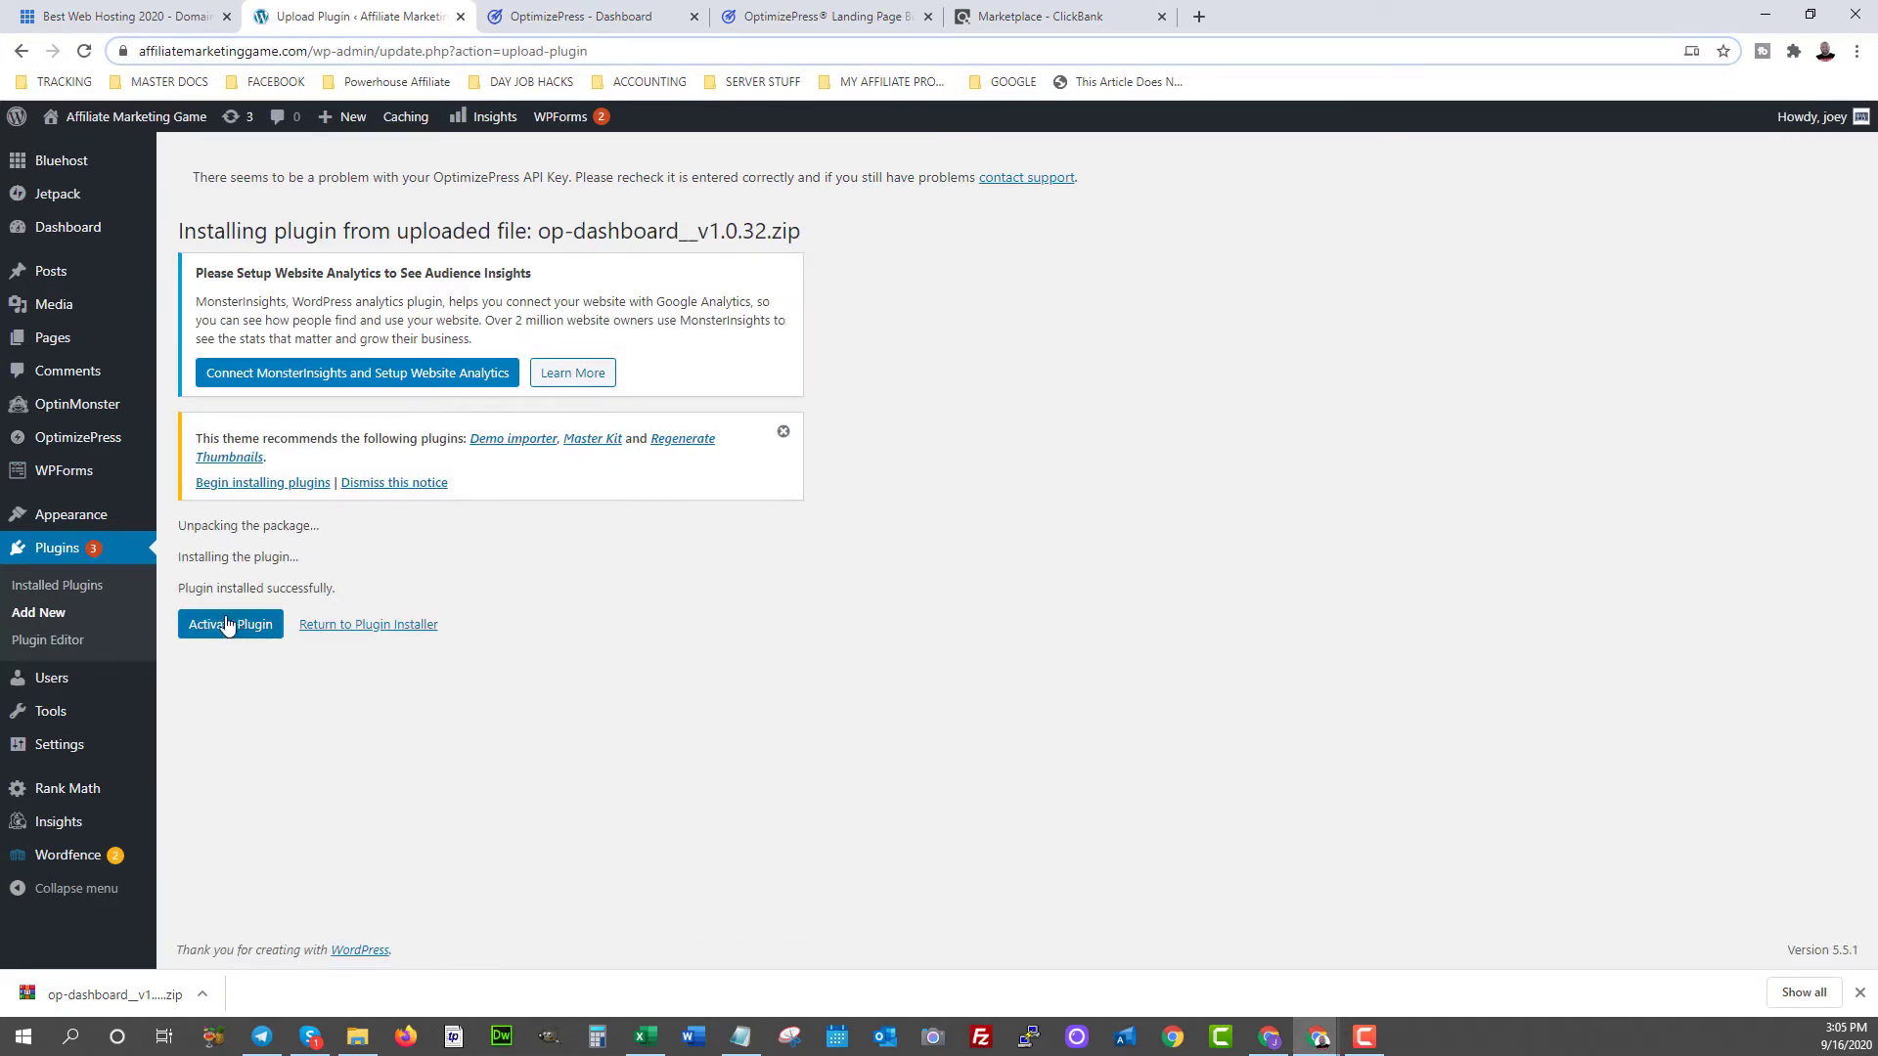
- Activate the OptimizePress dashboard plugin and authorize the site with the OptimizePress account
left_click(224, 626)
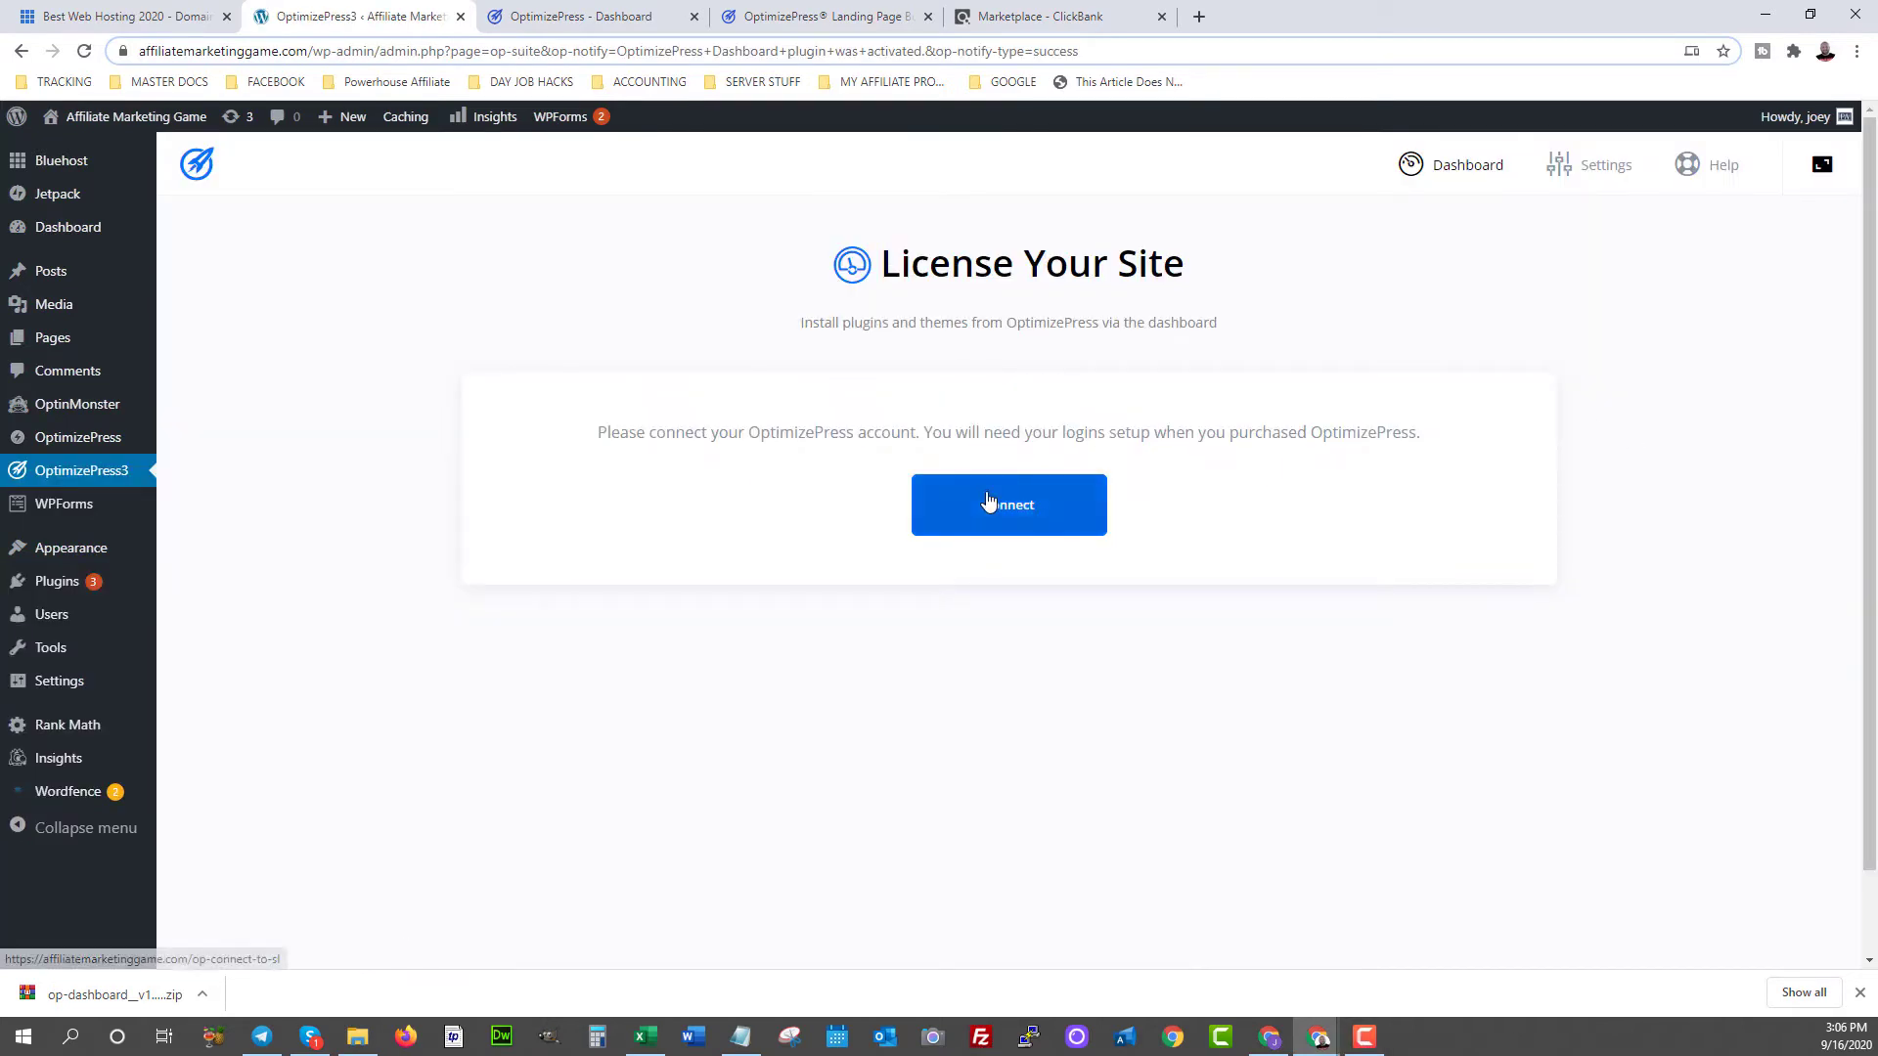
left_click(988, 498)
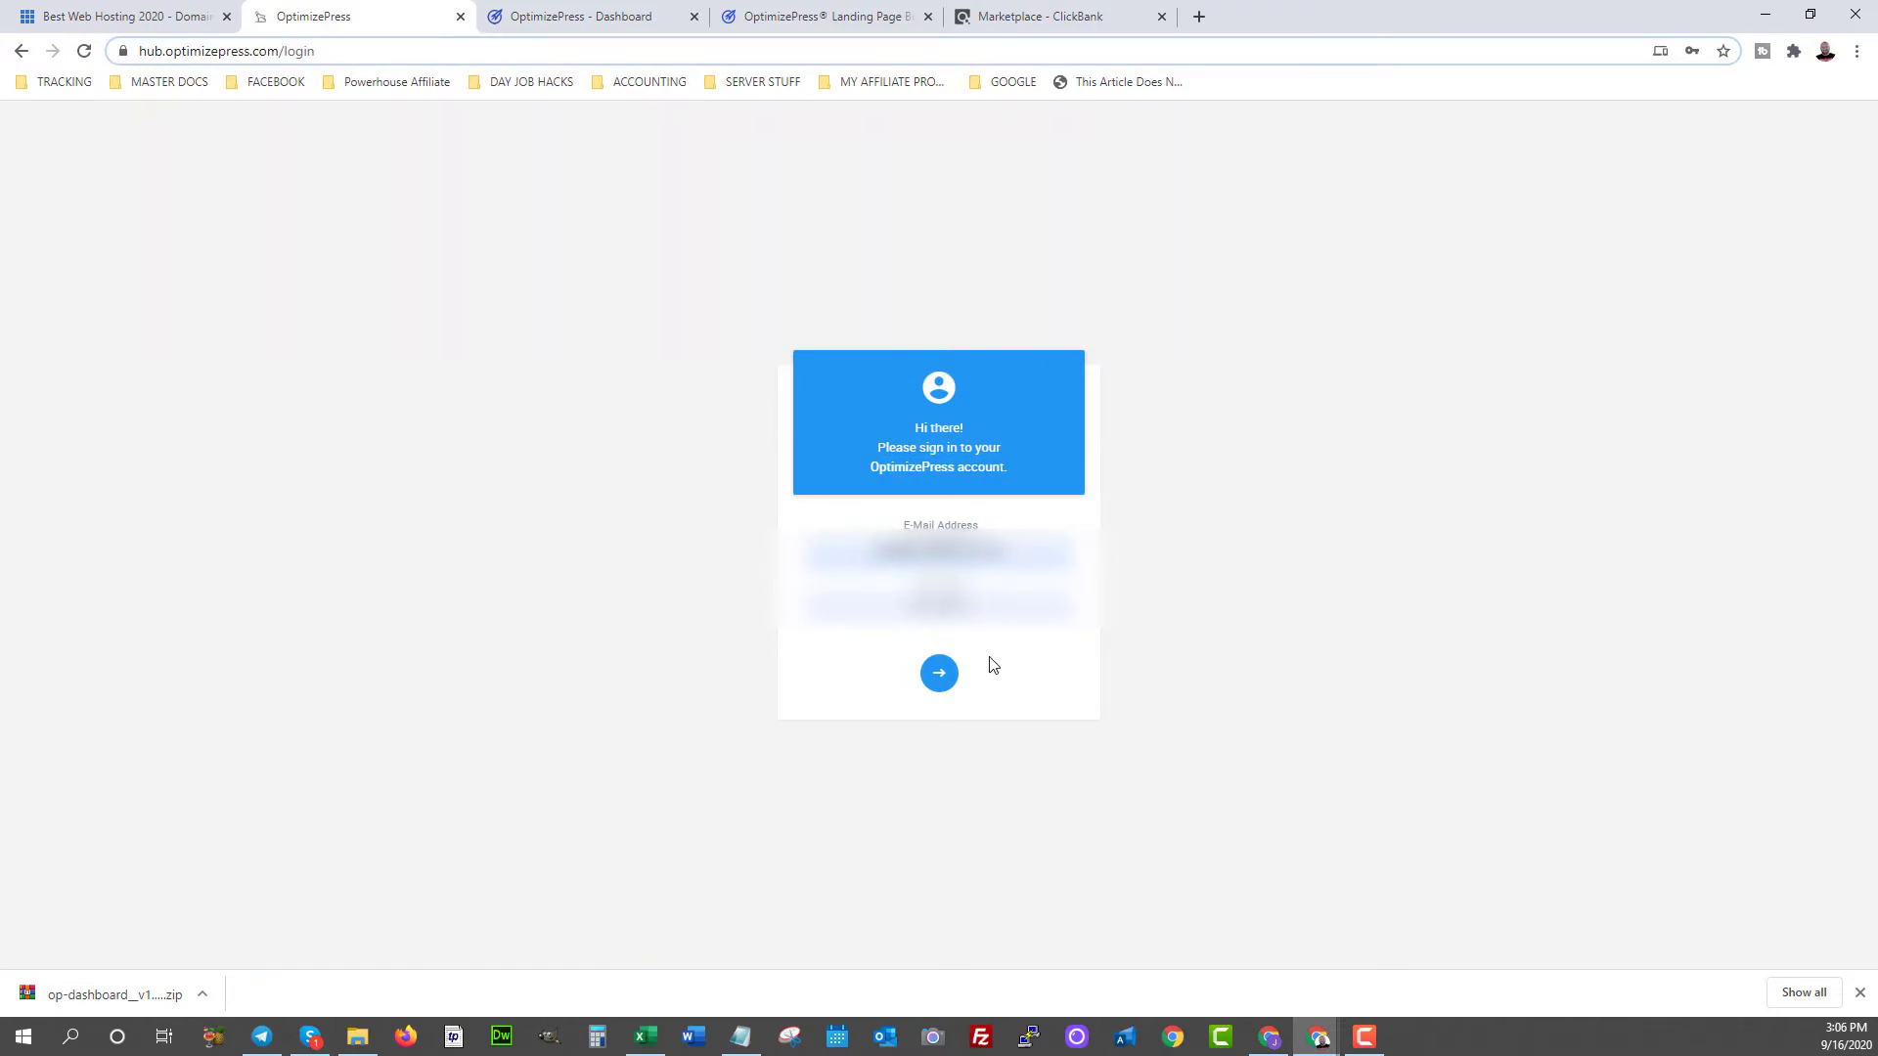
left_click(939, 673)
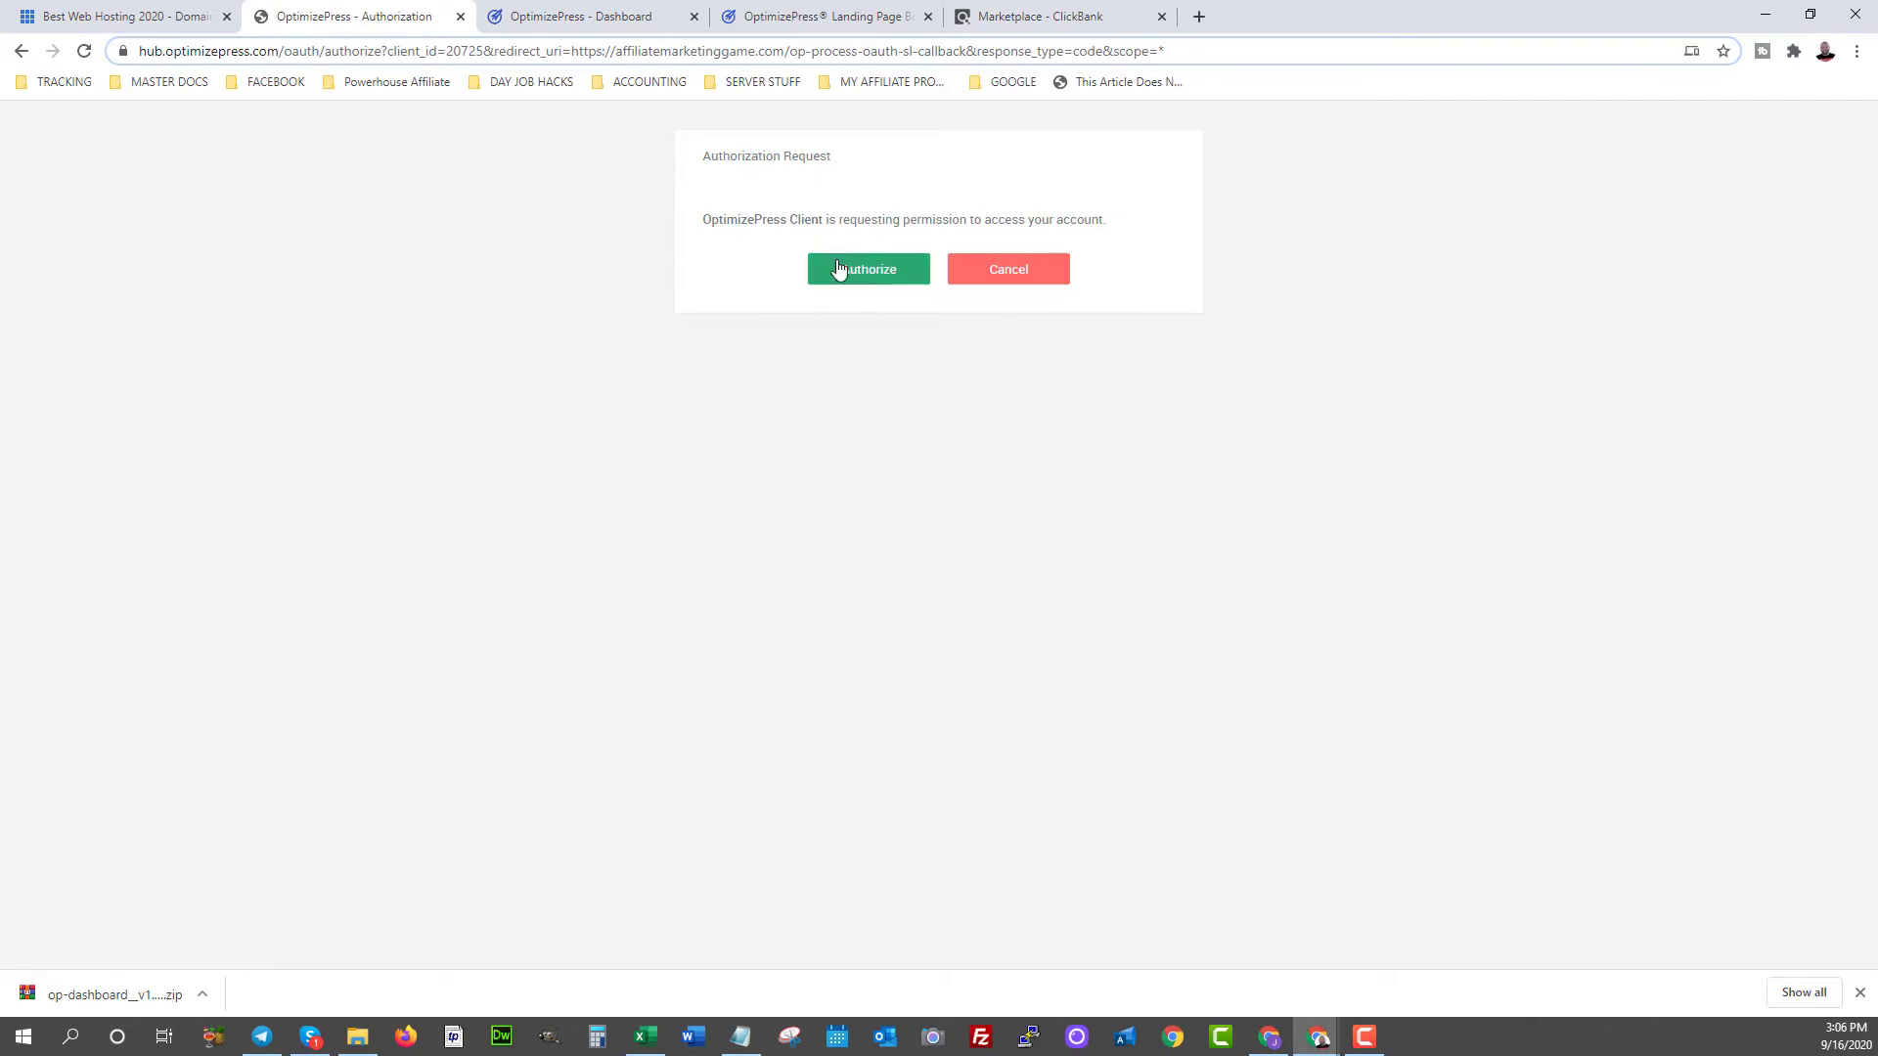
left_click(838, 269)
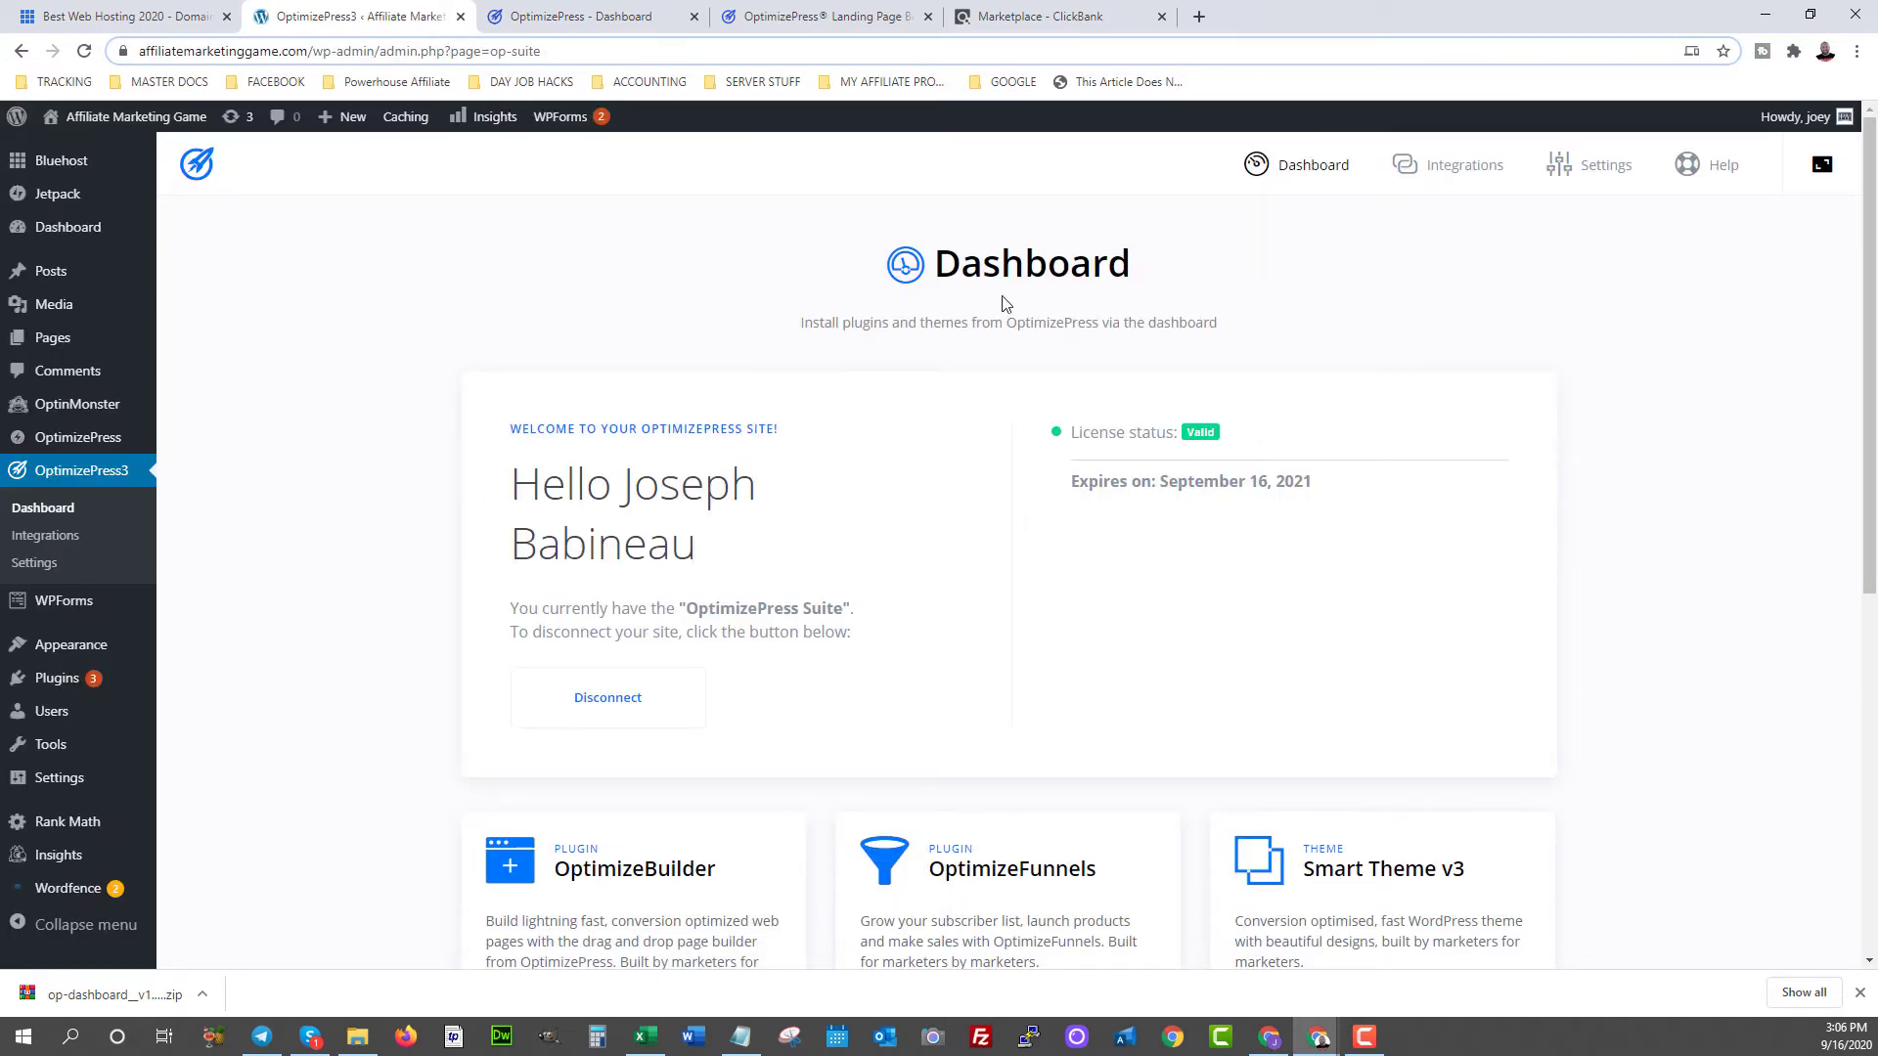
- Install OptimizeBuilder from its card on the OptimizePress3 Dashboard
scroll(537, 365, "down", 5)
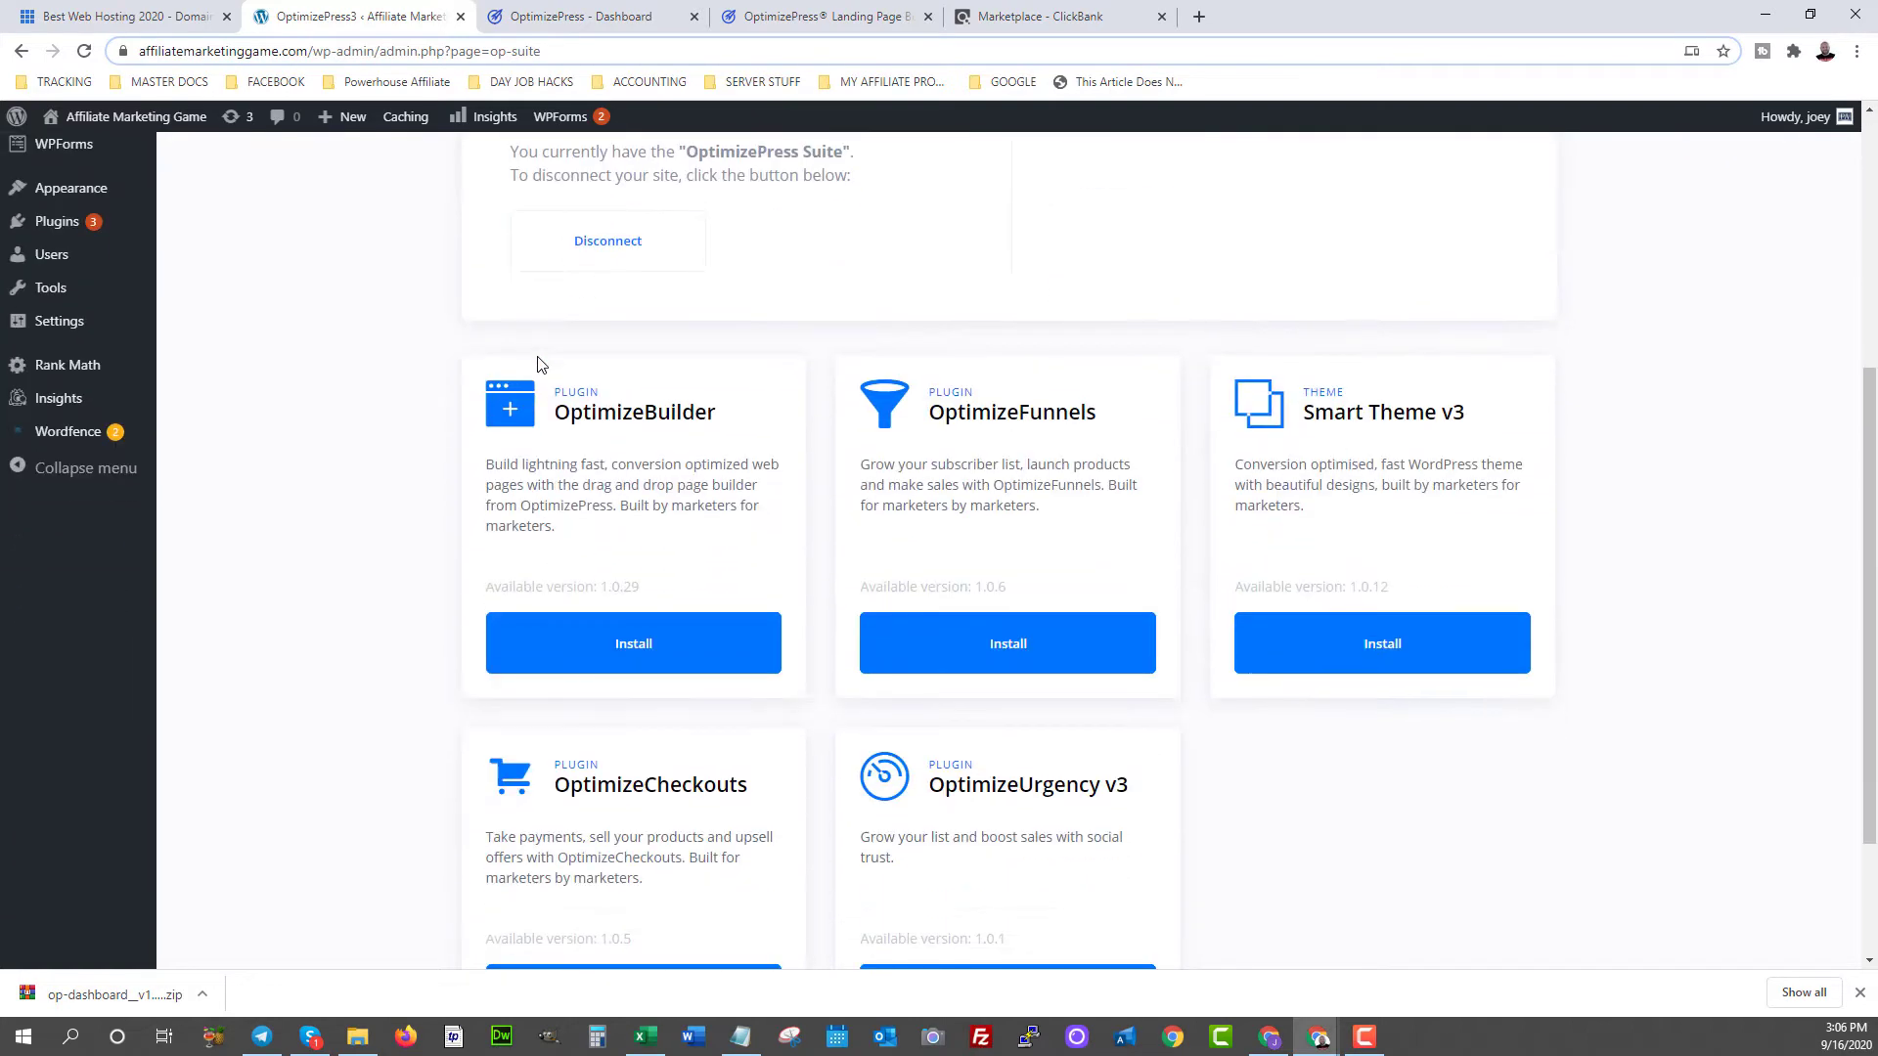
left_click(638, 655)
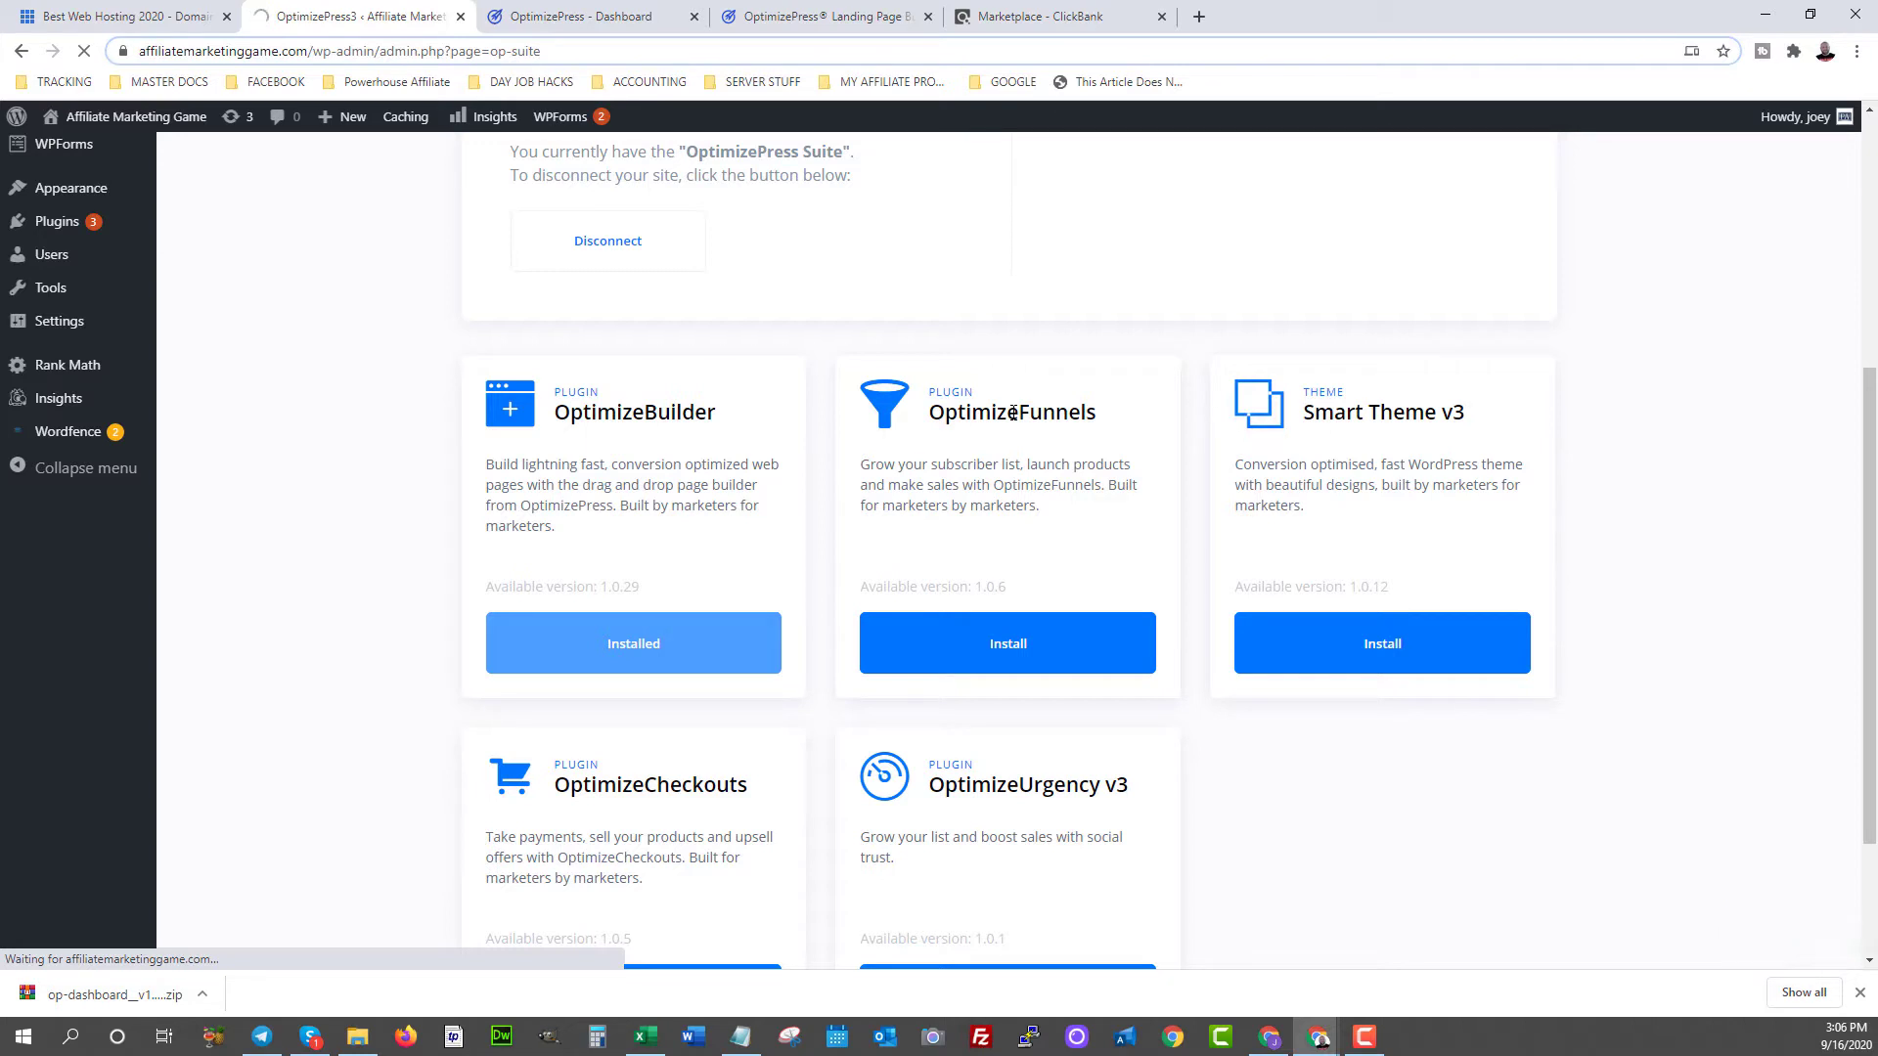
scroll(533, 612, "down", 2)
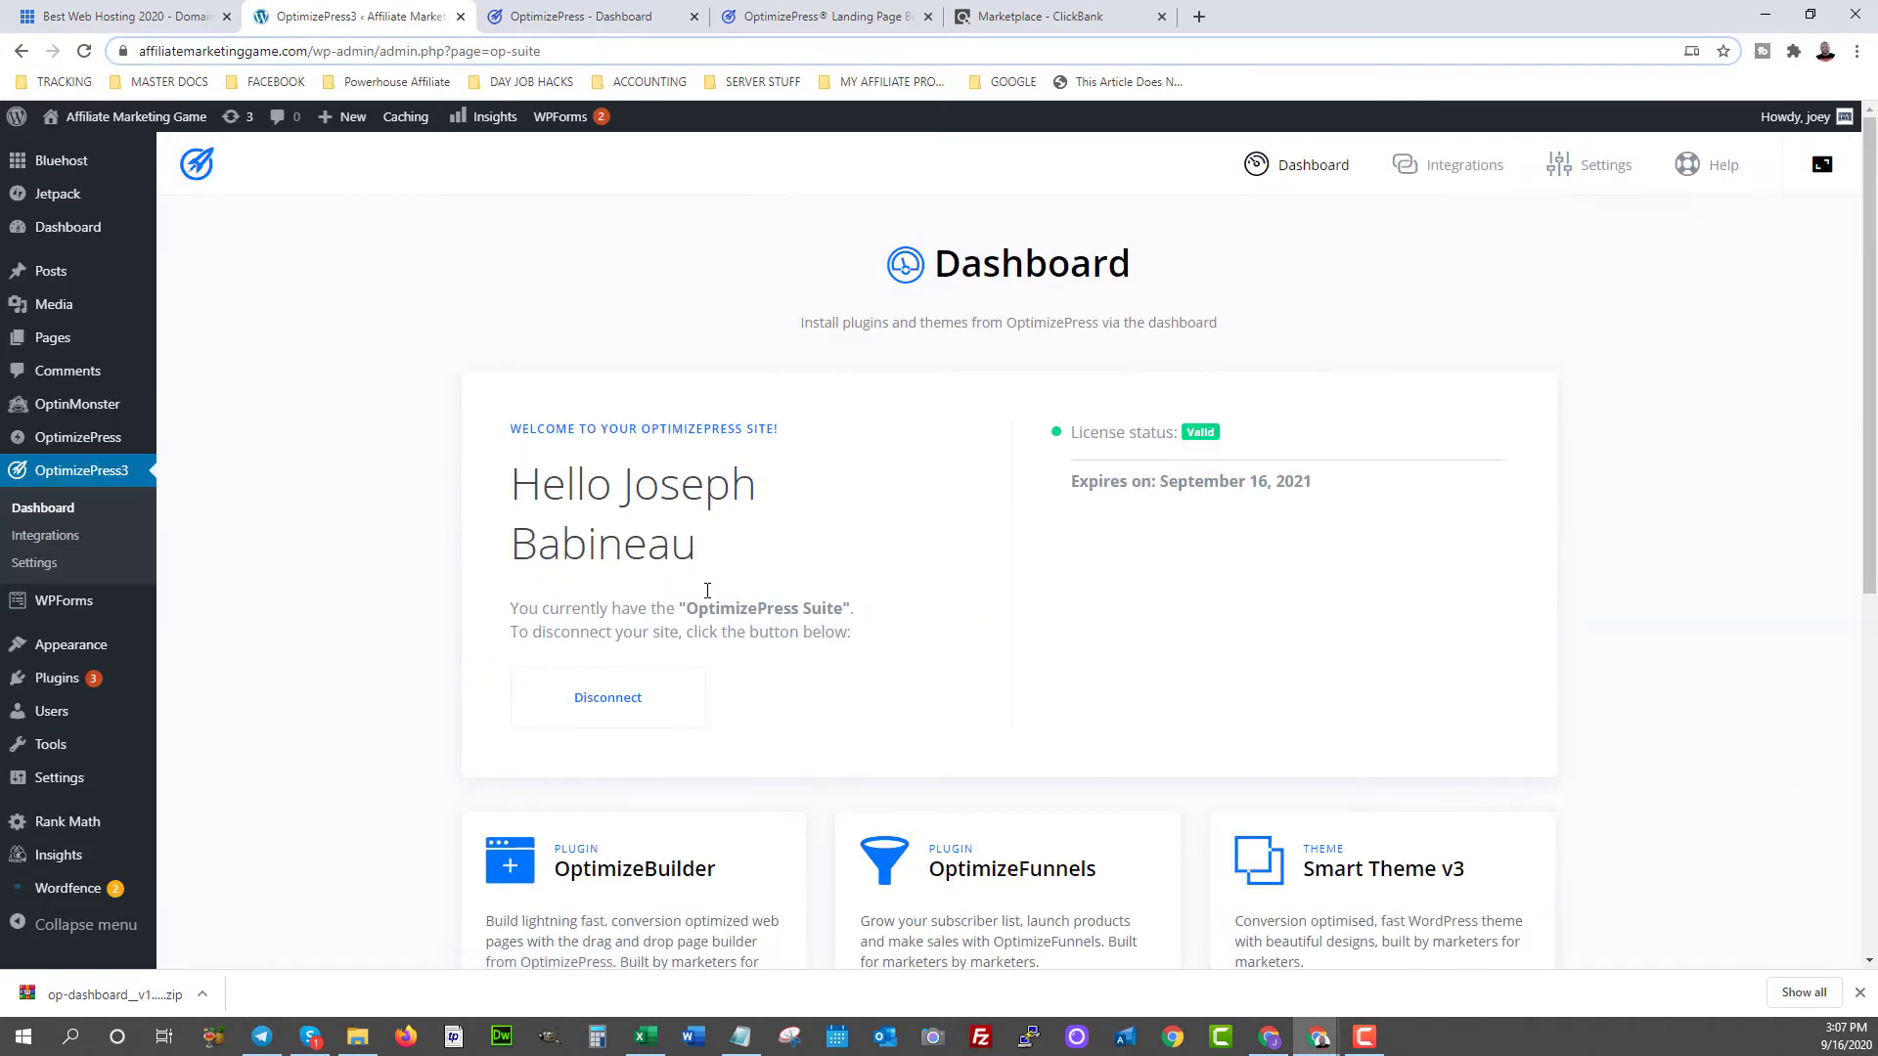
scroll(707, 591, "down", 5)
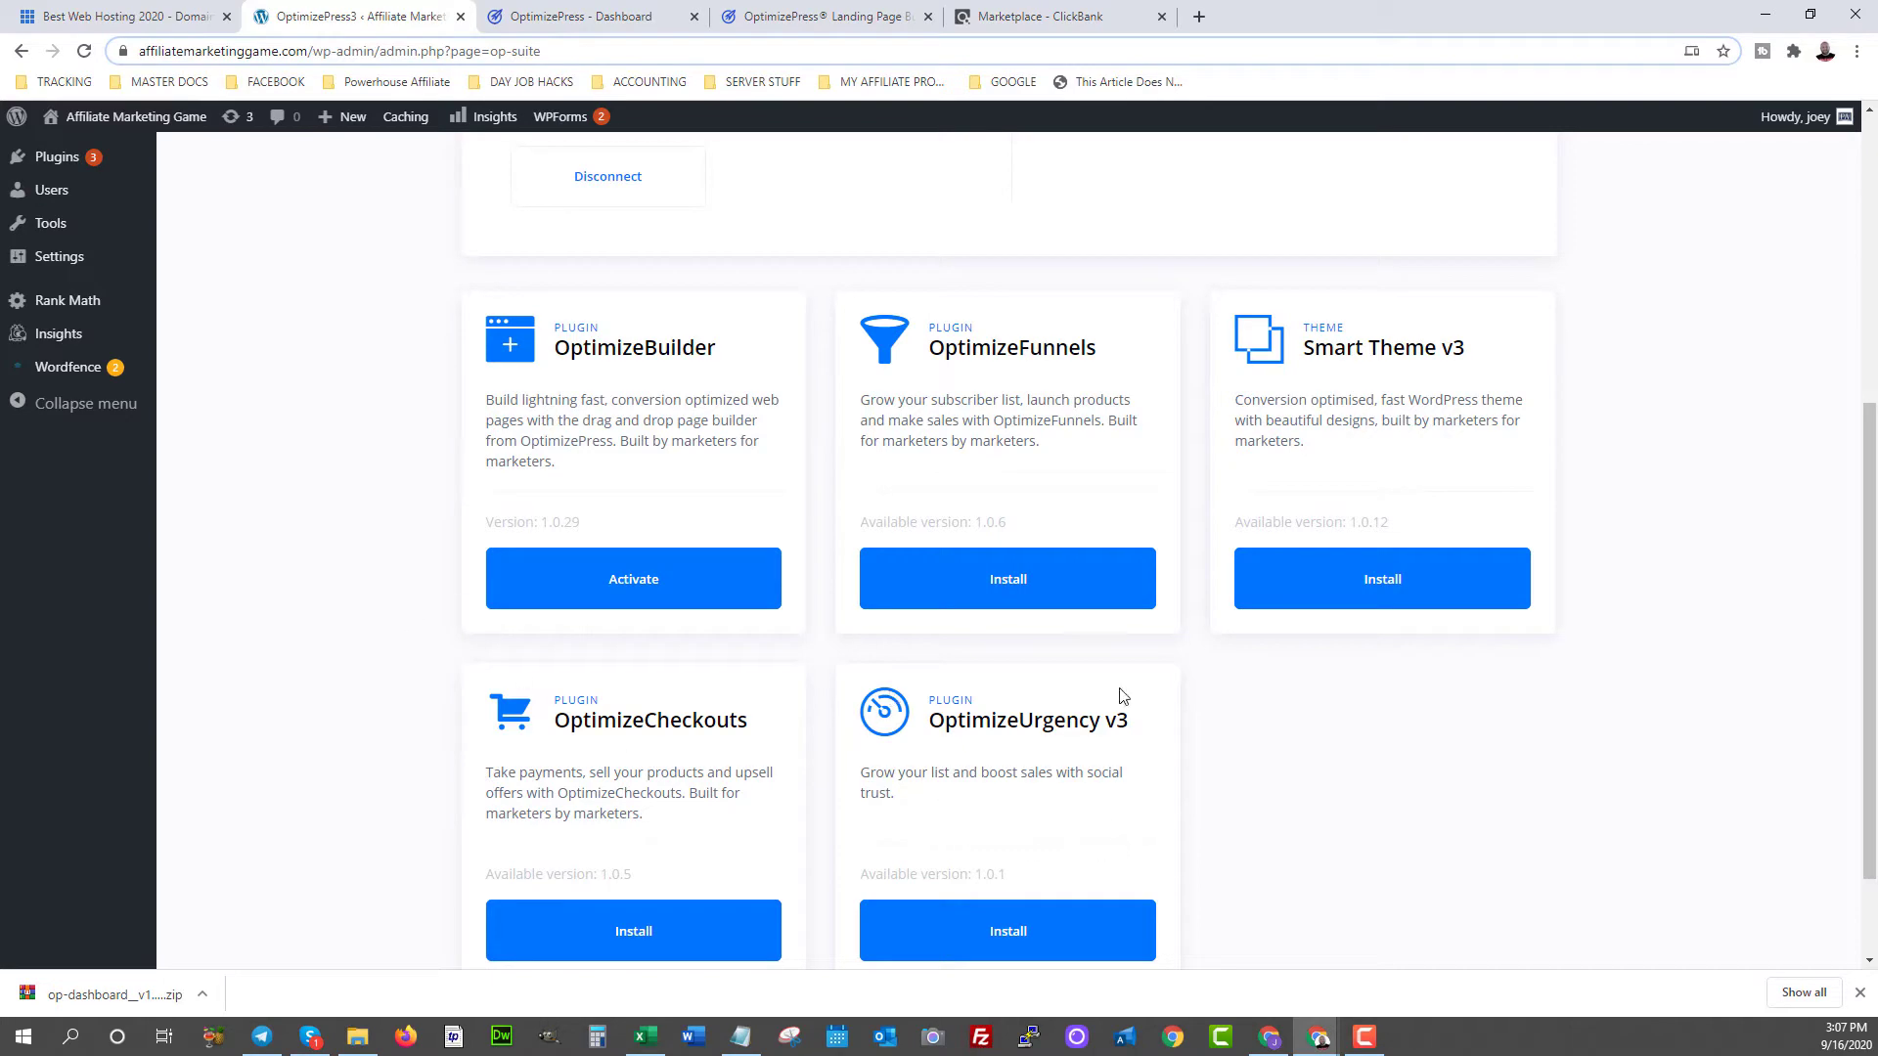
scroll(1151, 687, "up", 5)
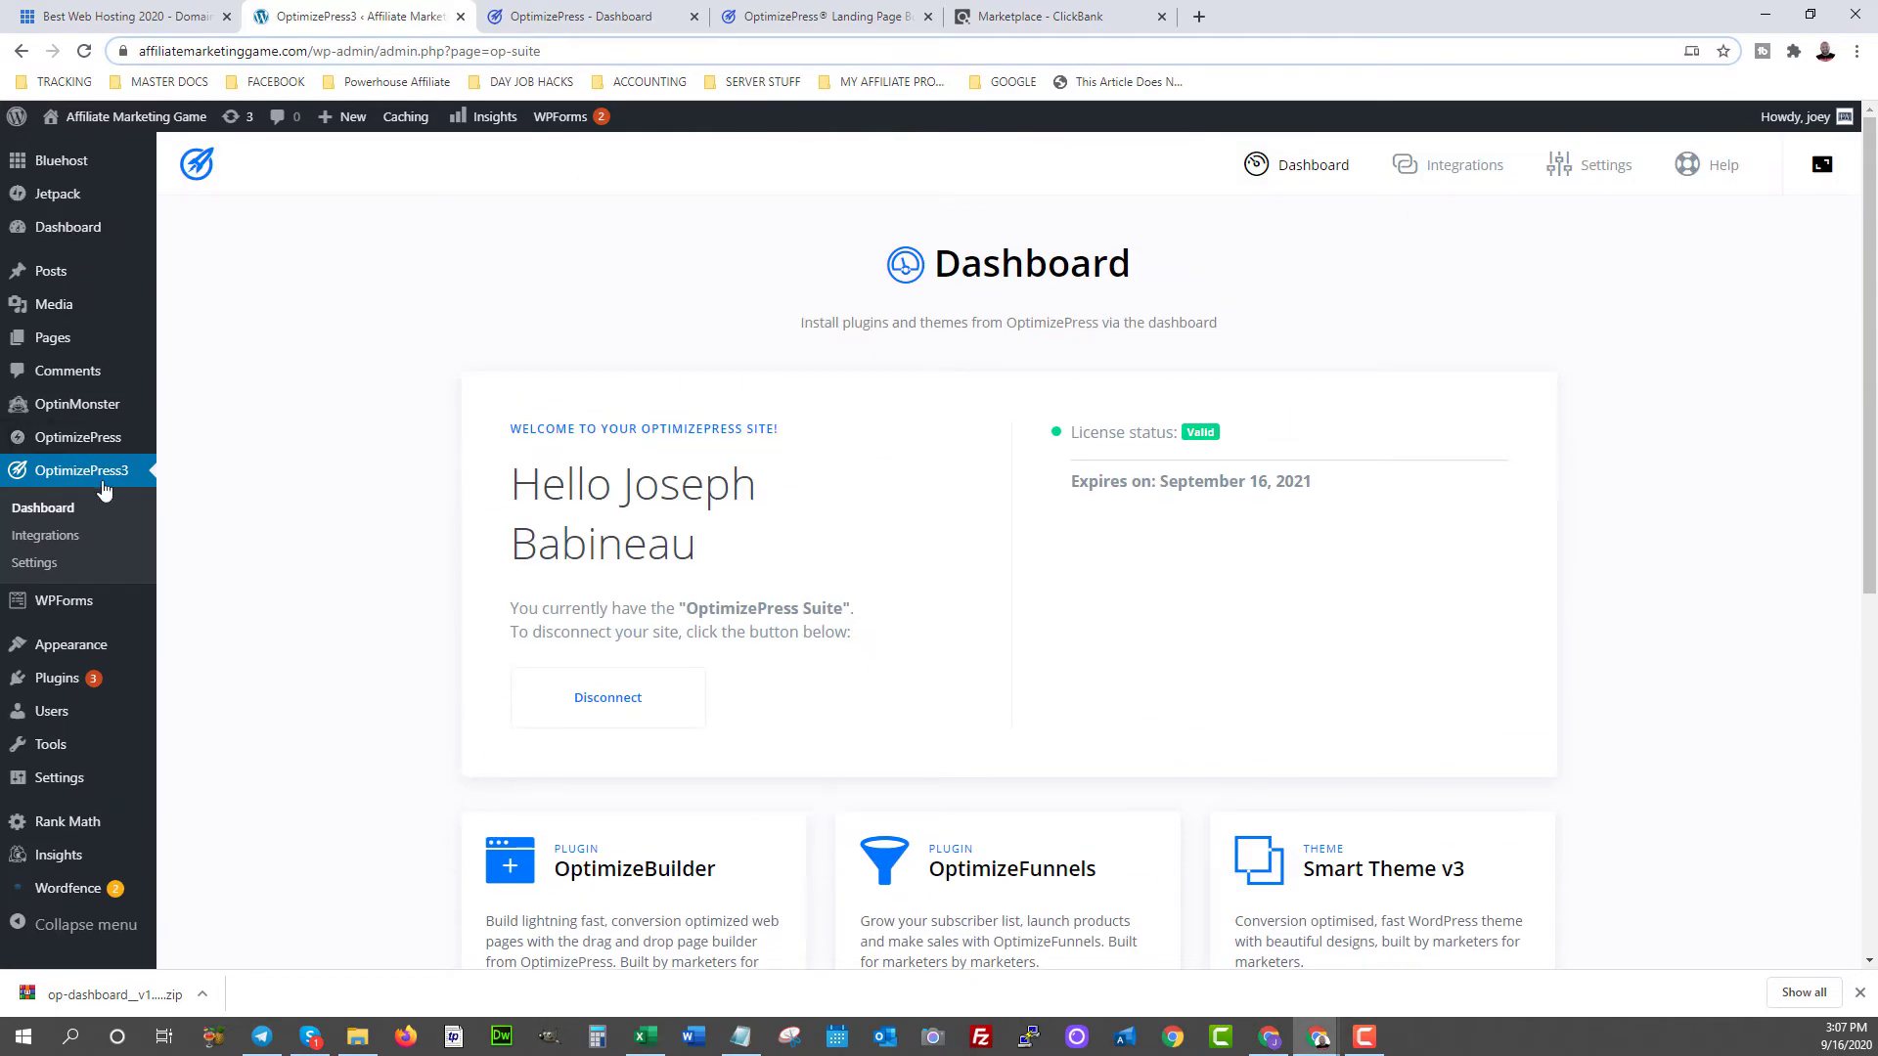
- Generate an encrypted HopLink for Powerhouse Affiliate under the account nickname and copy it
left_click(1044, 20)
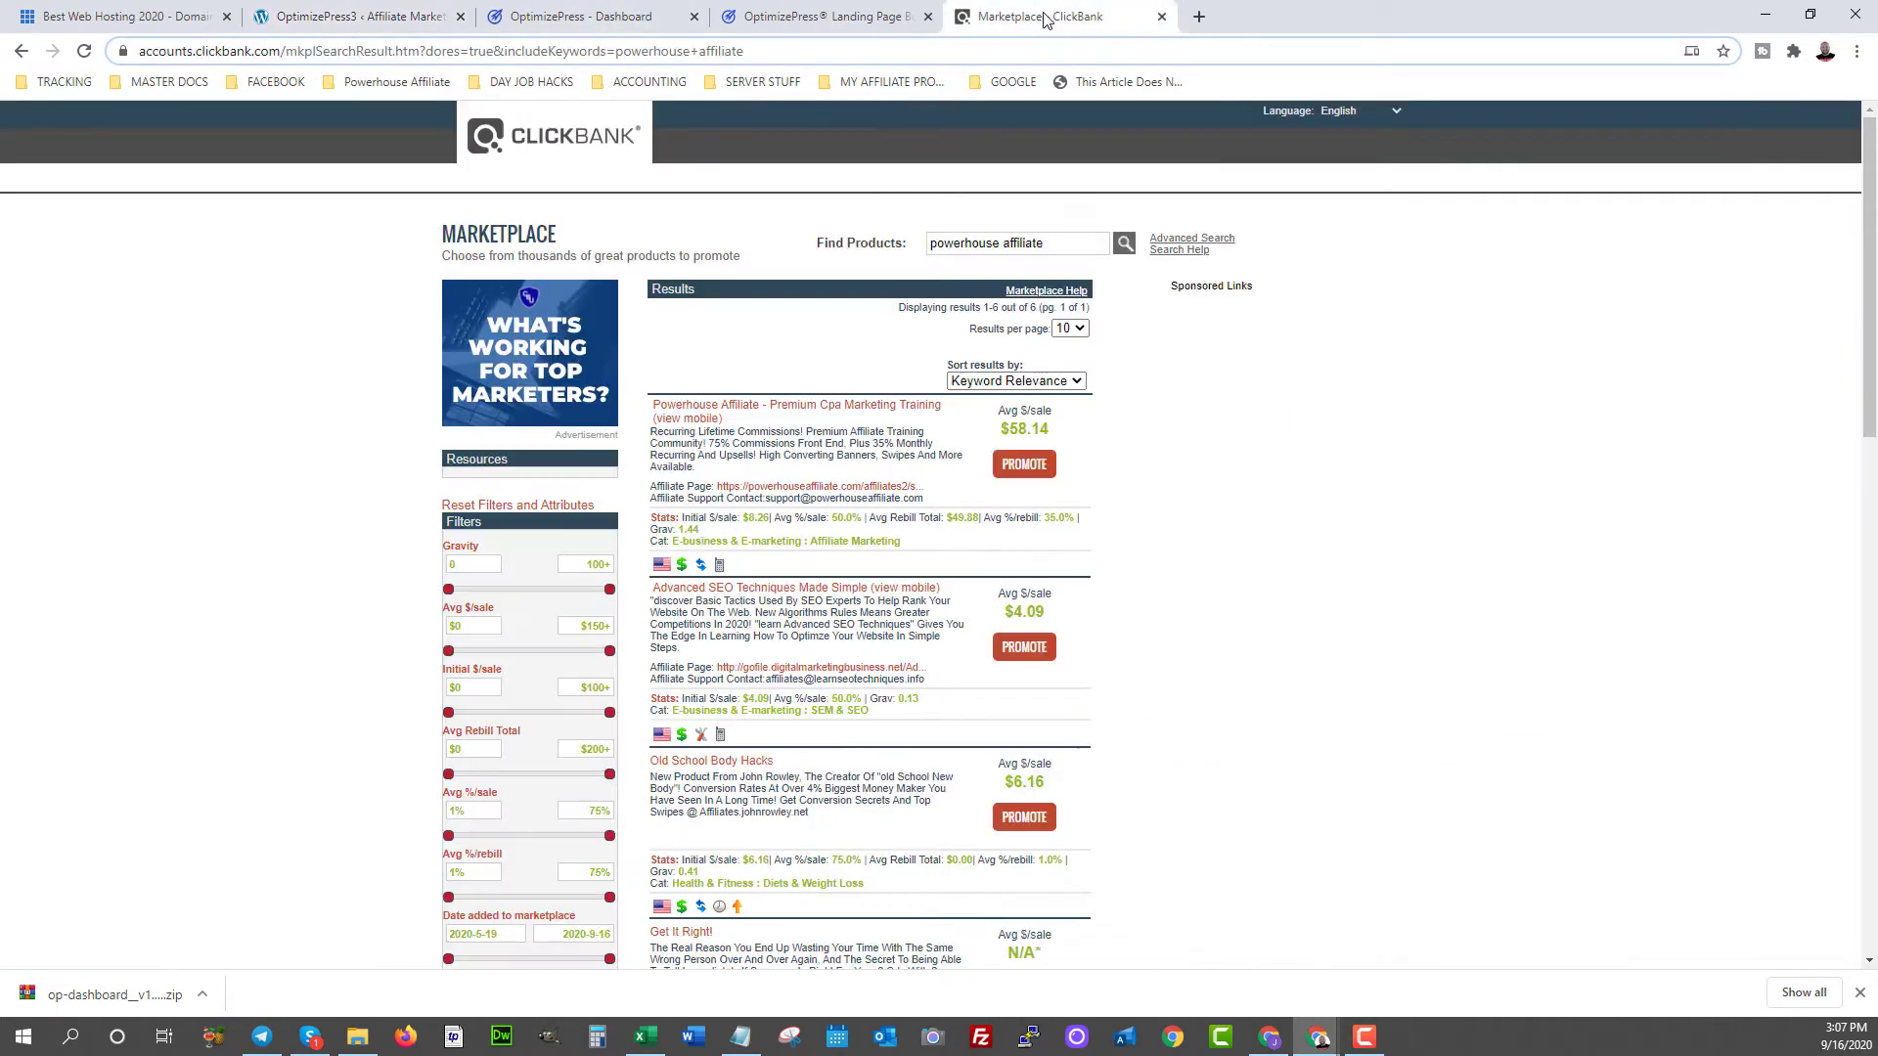
left_click(1017, 476)
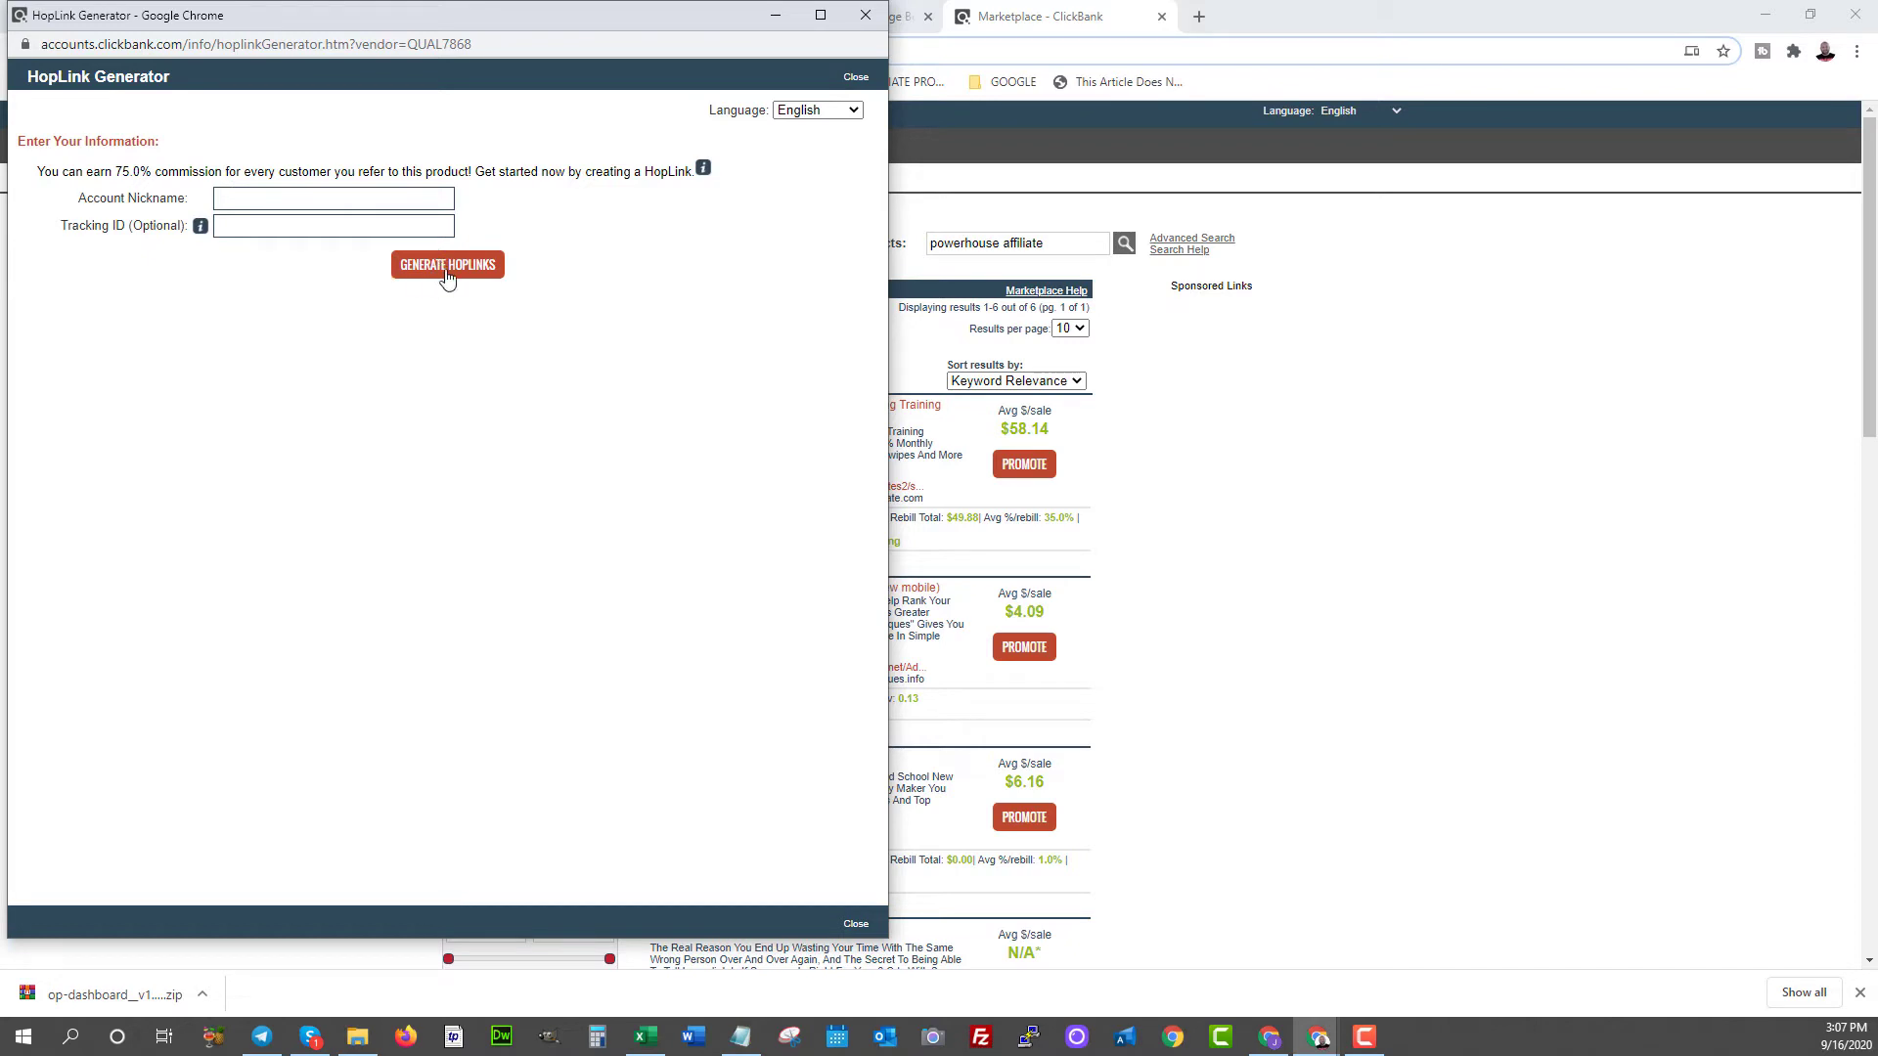
left_click(277, 197)
type("qual7868")
left_click(419, 264)
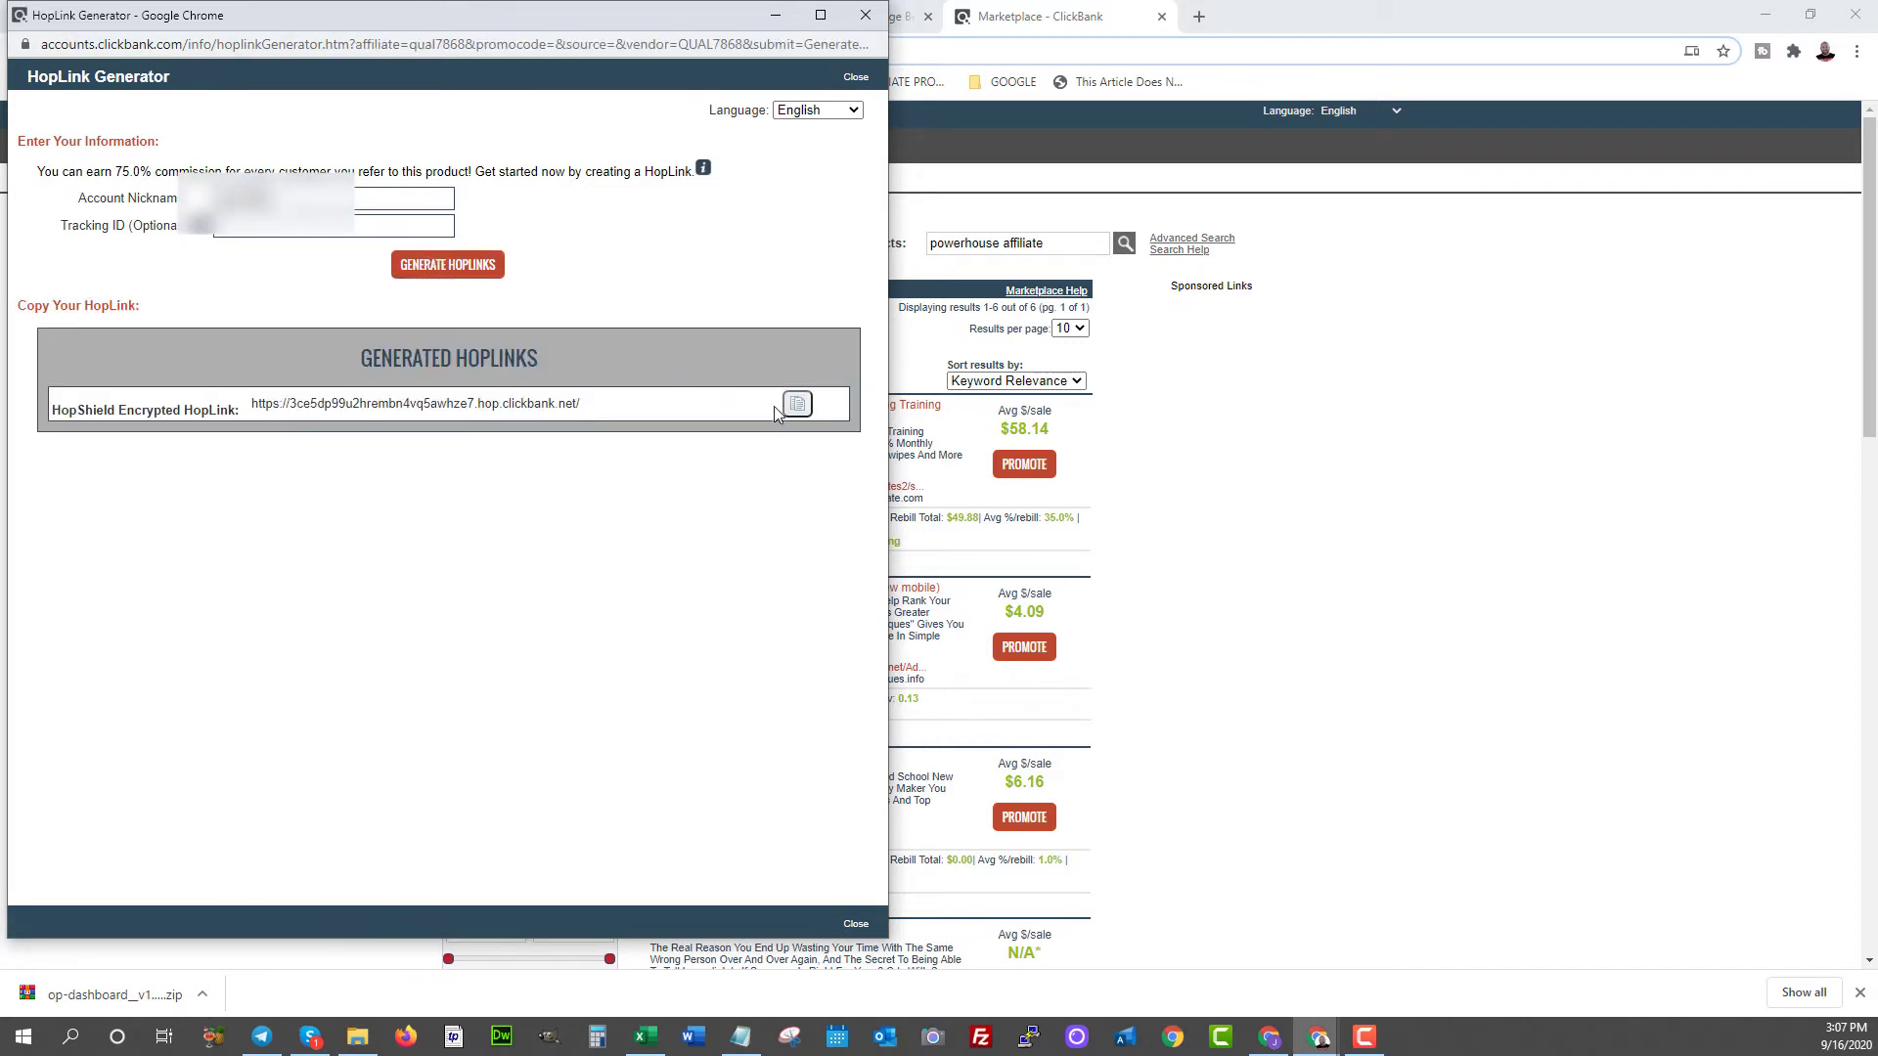
left_click(800, 409)
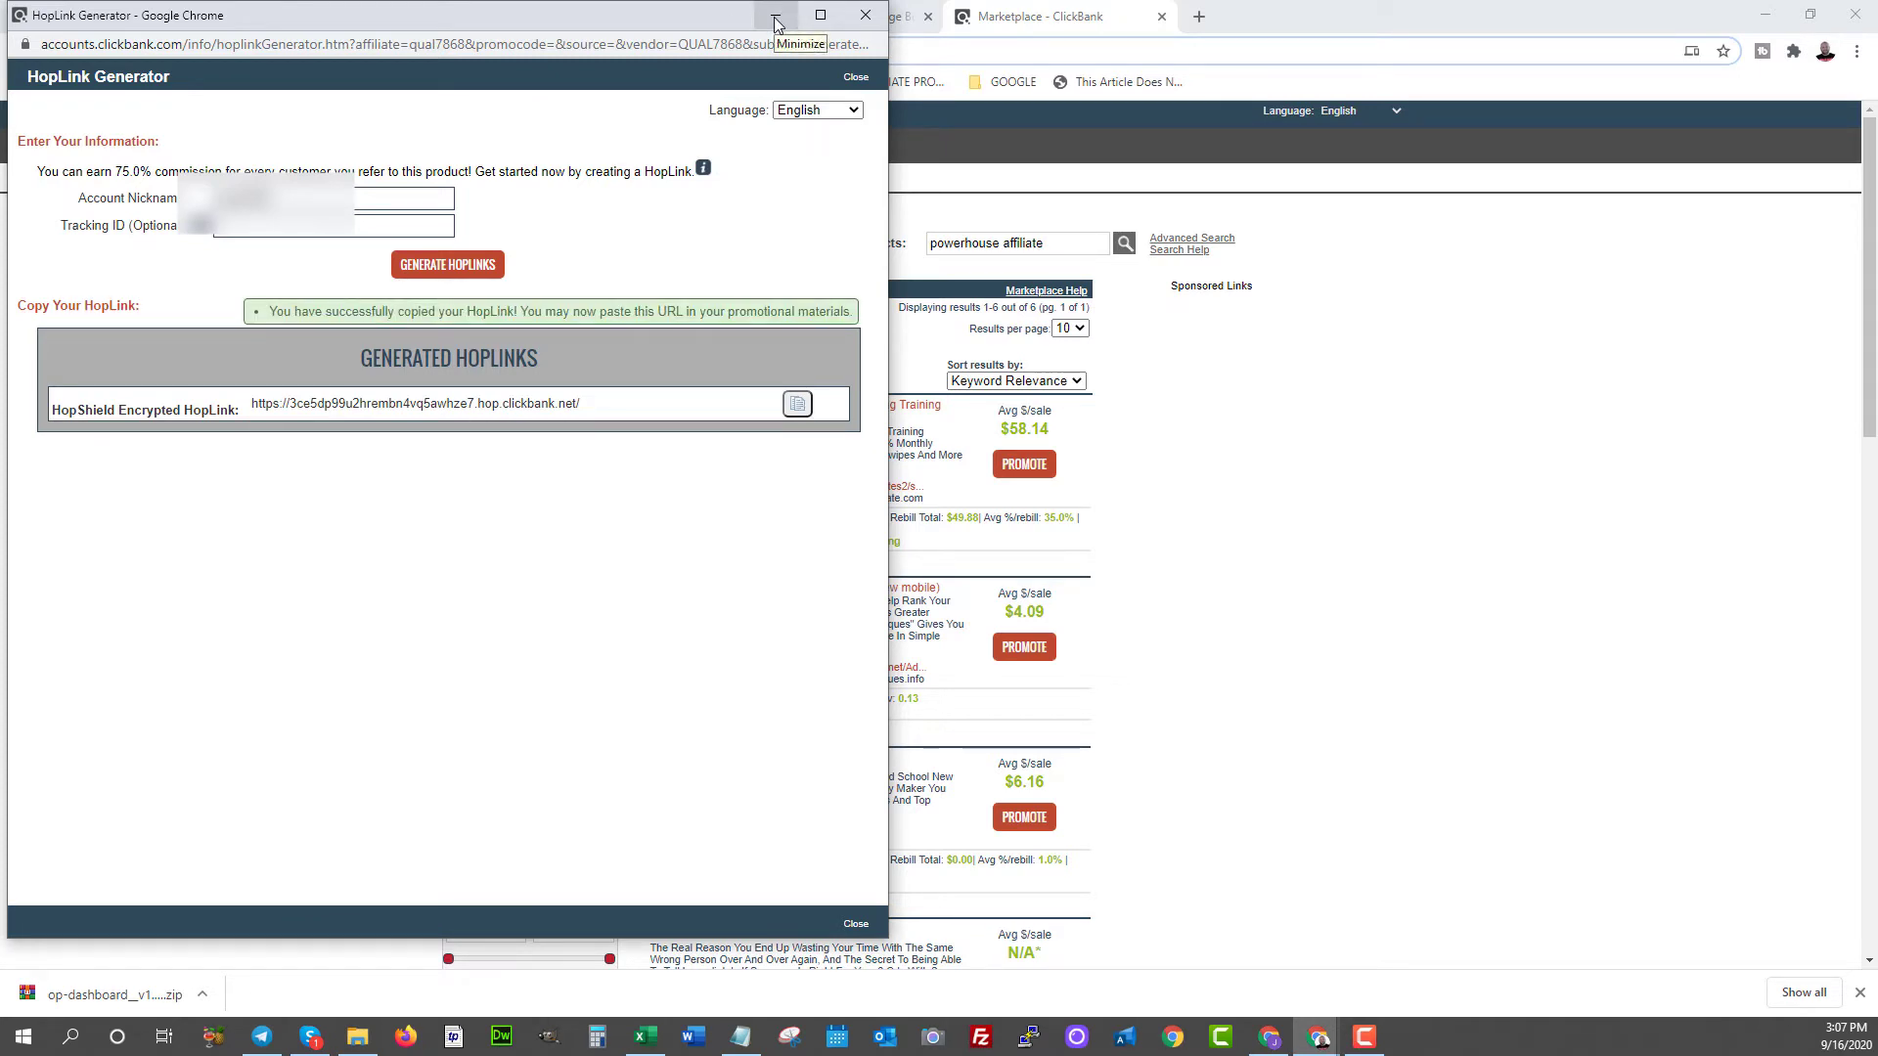
left_click(776, 21)
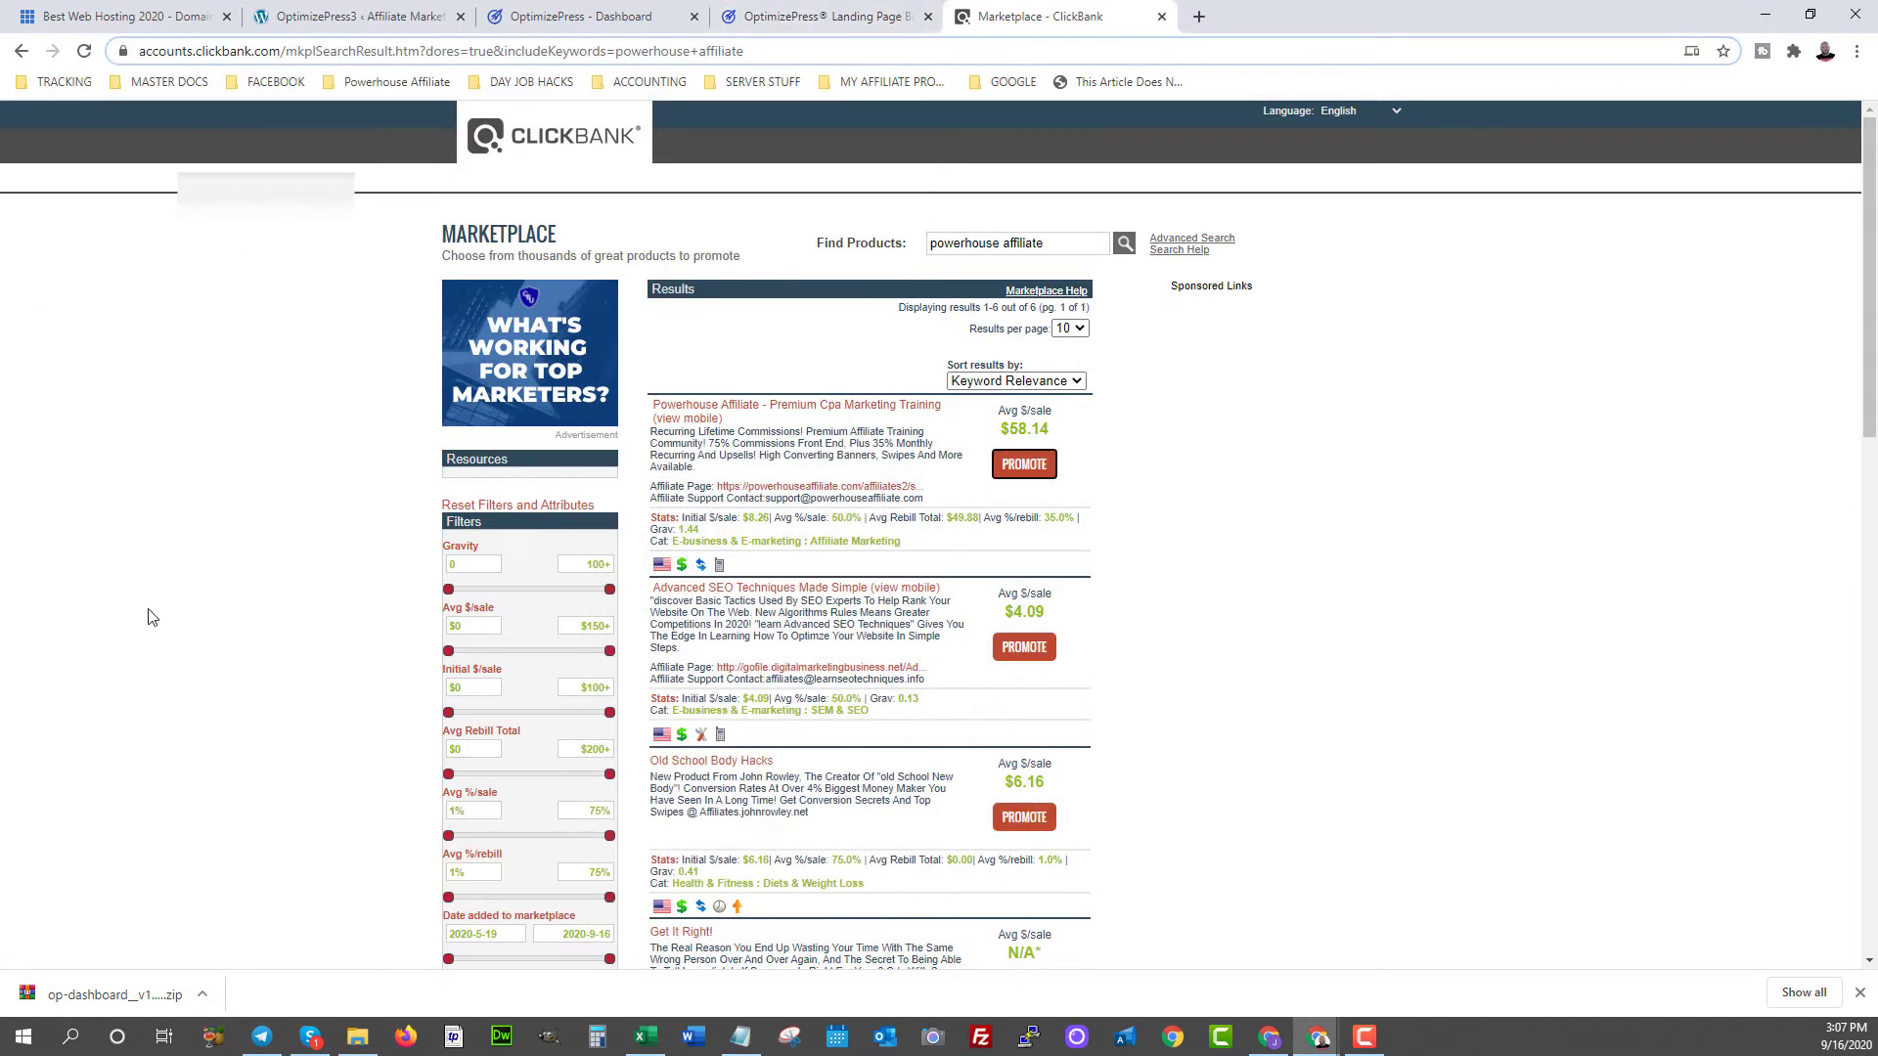
- Start a new OptimizePress page and browse the Sales Pages templates for Digital Download Funnel 5
left_click(293, 19)
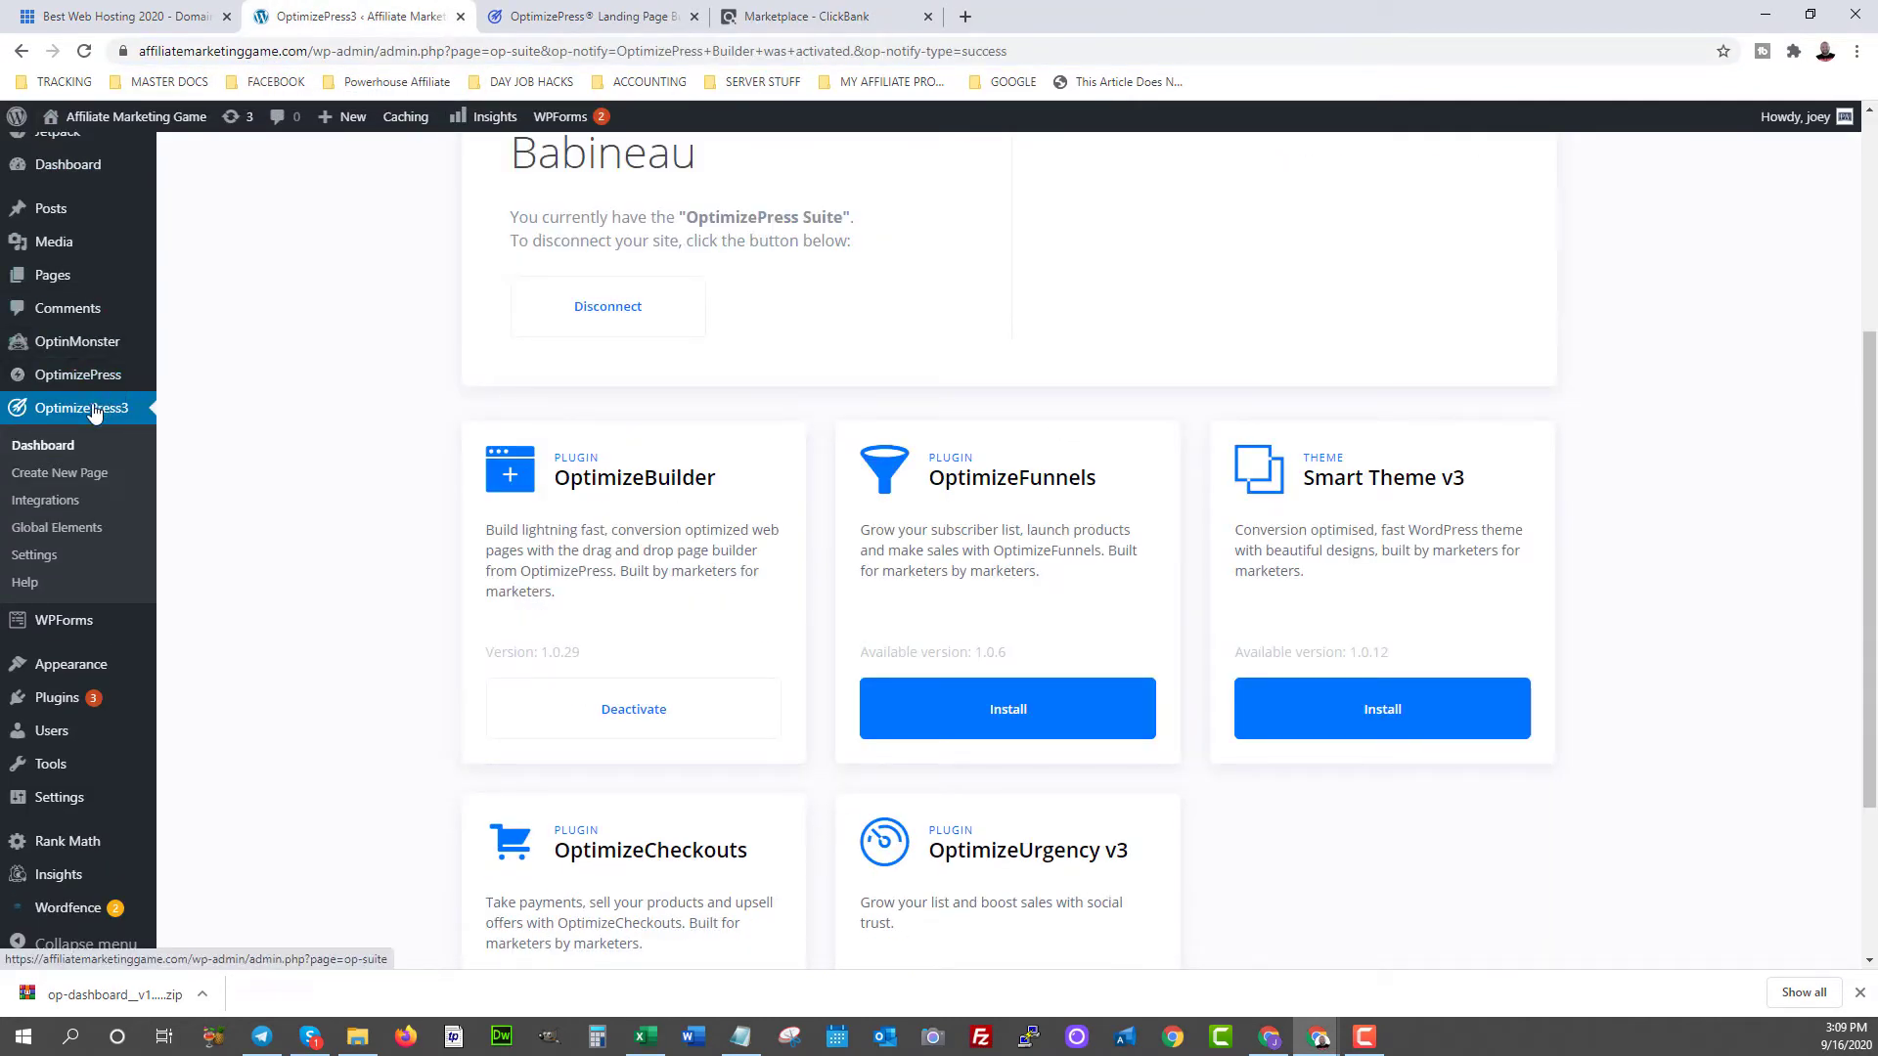
left_click(71, 474)
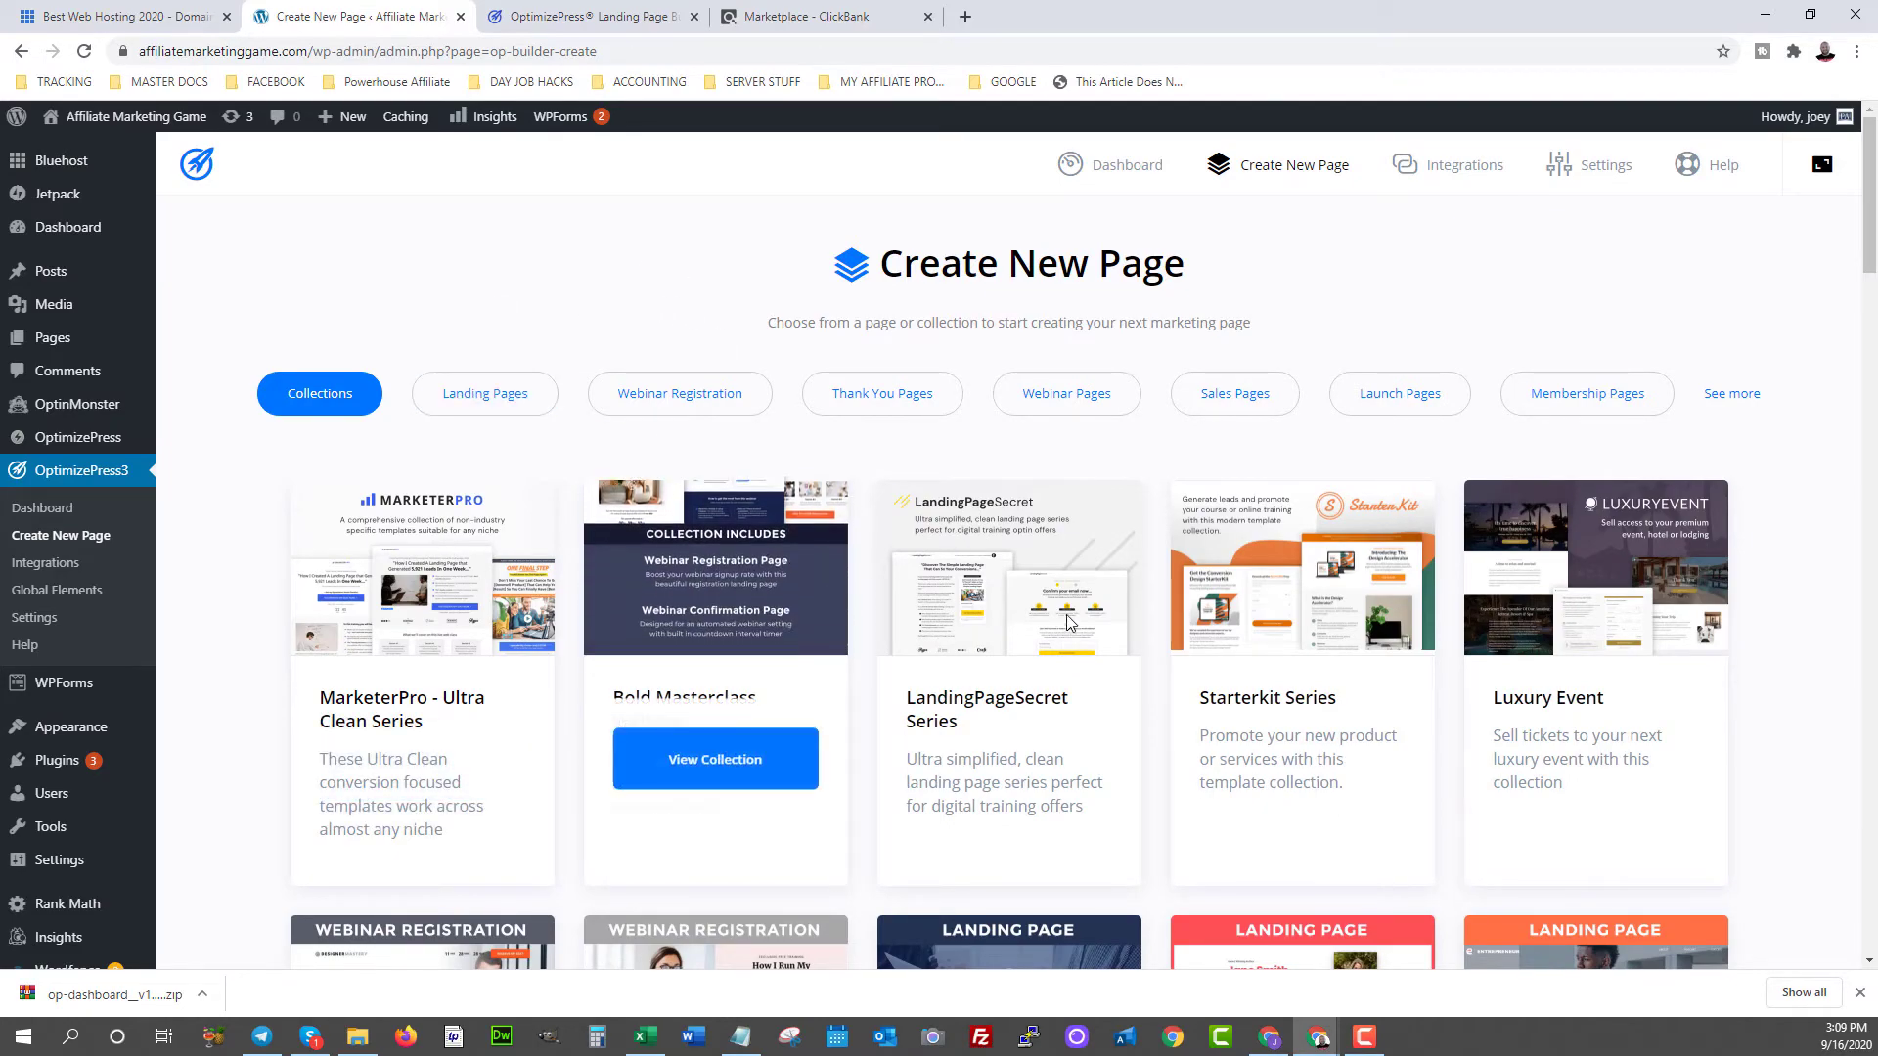
scroll(1240, 596, "down", 18)
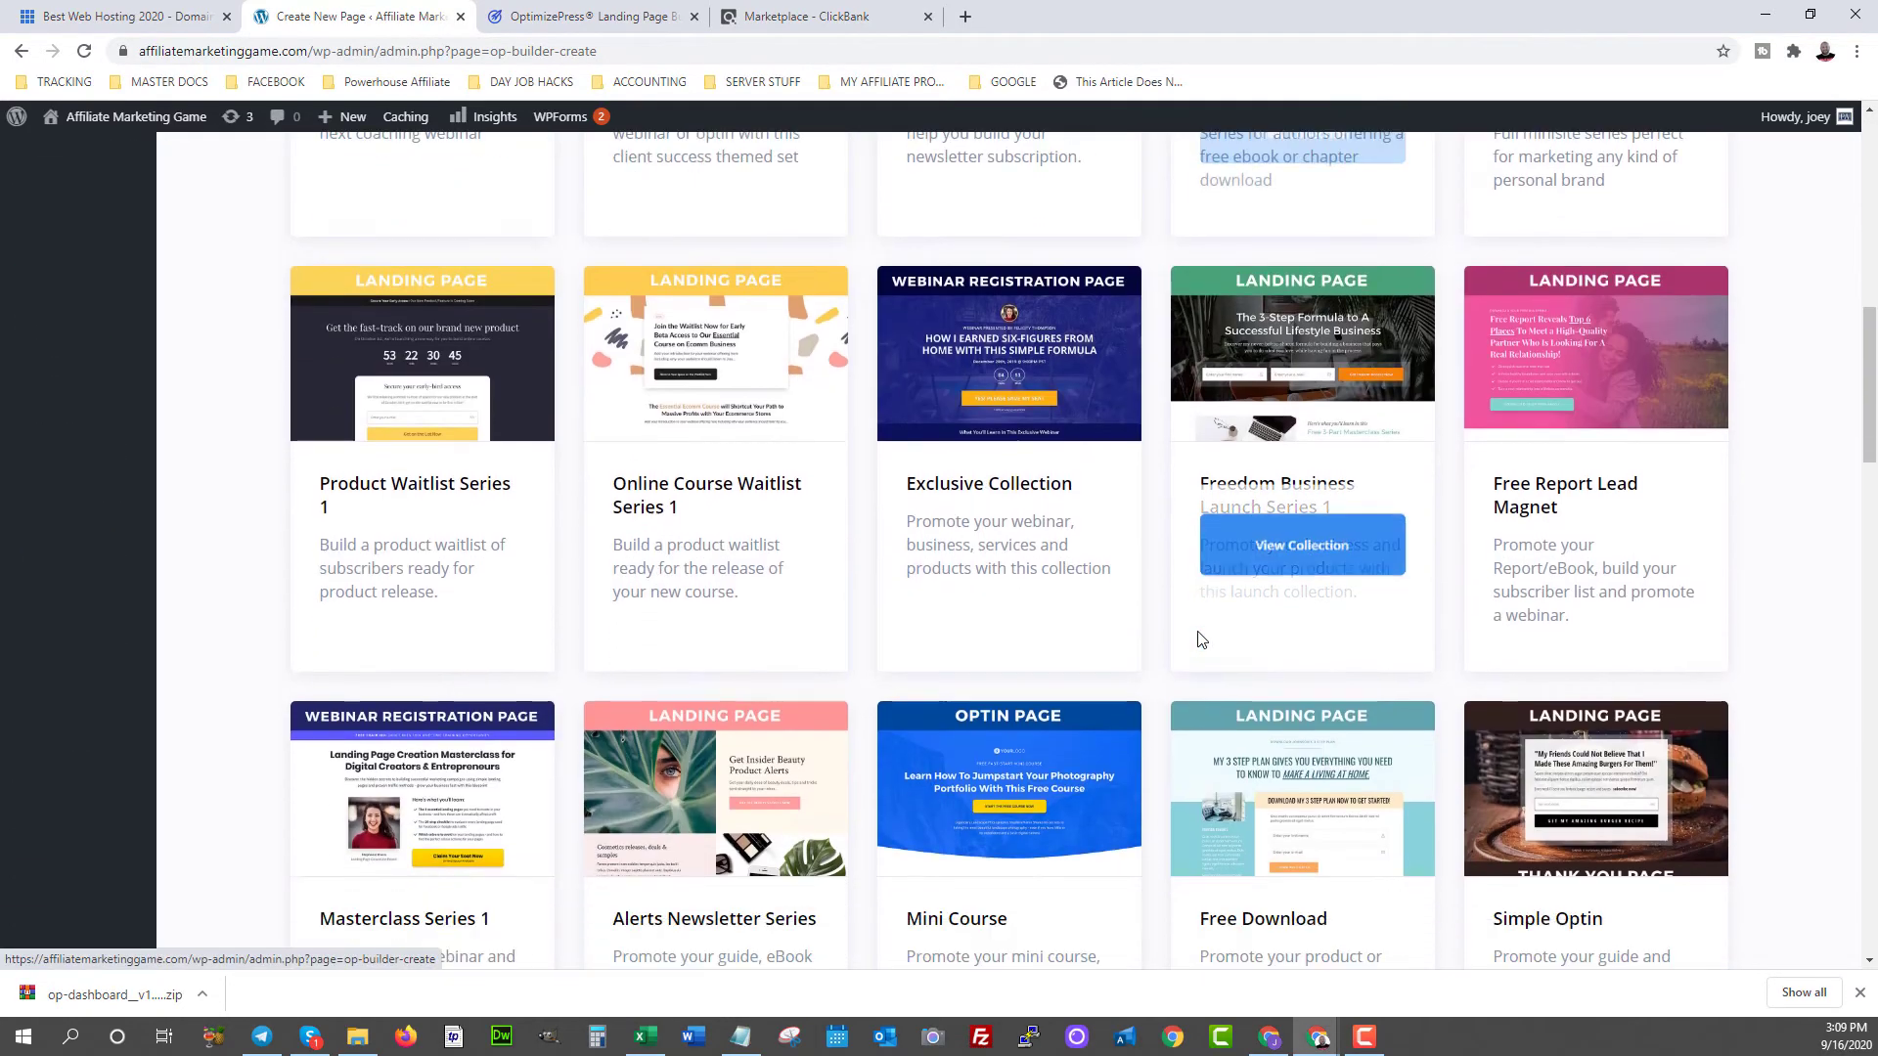
scroll(1201, 638, "down", 20)
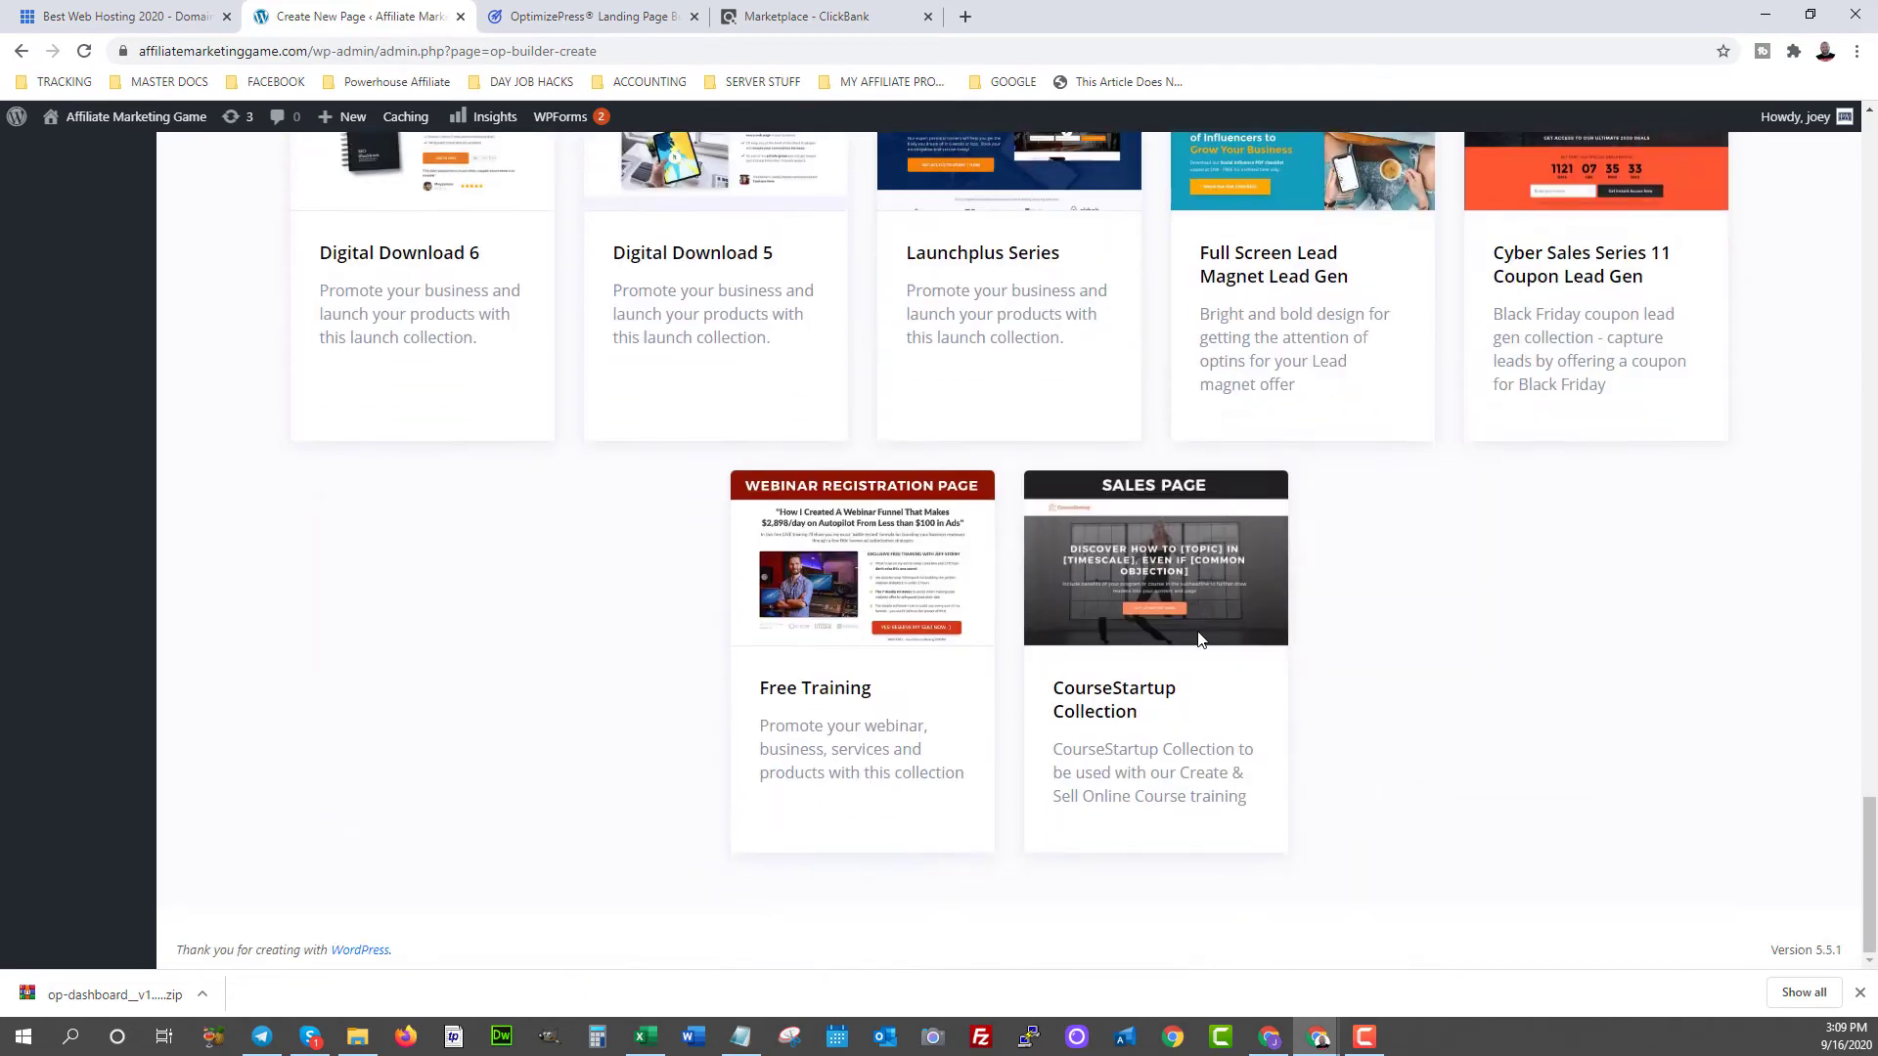
scroll(1188, 655, "up", 20)
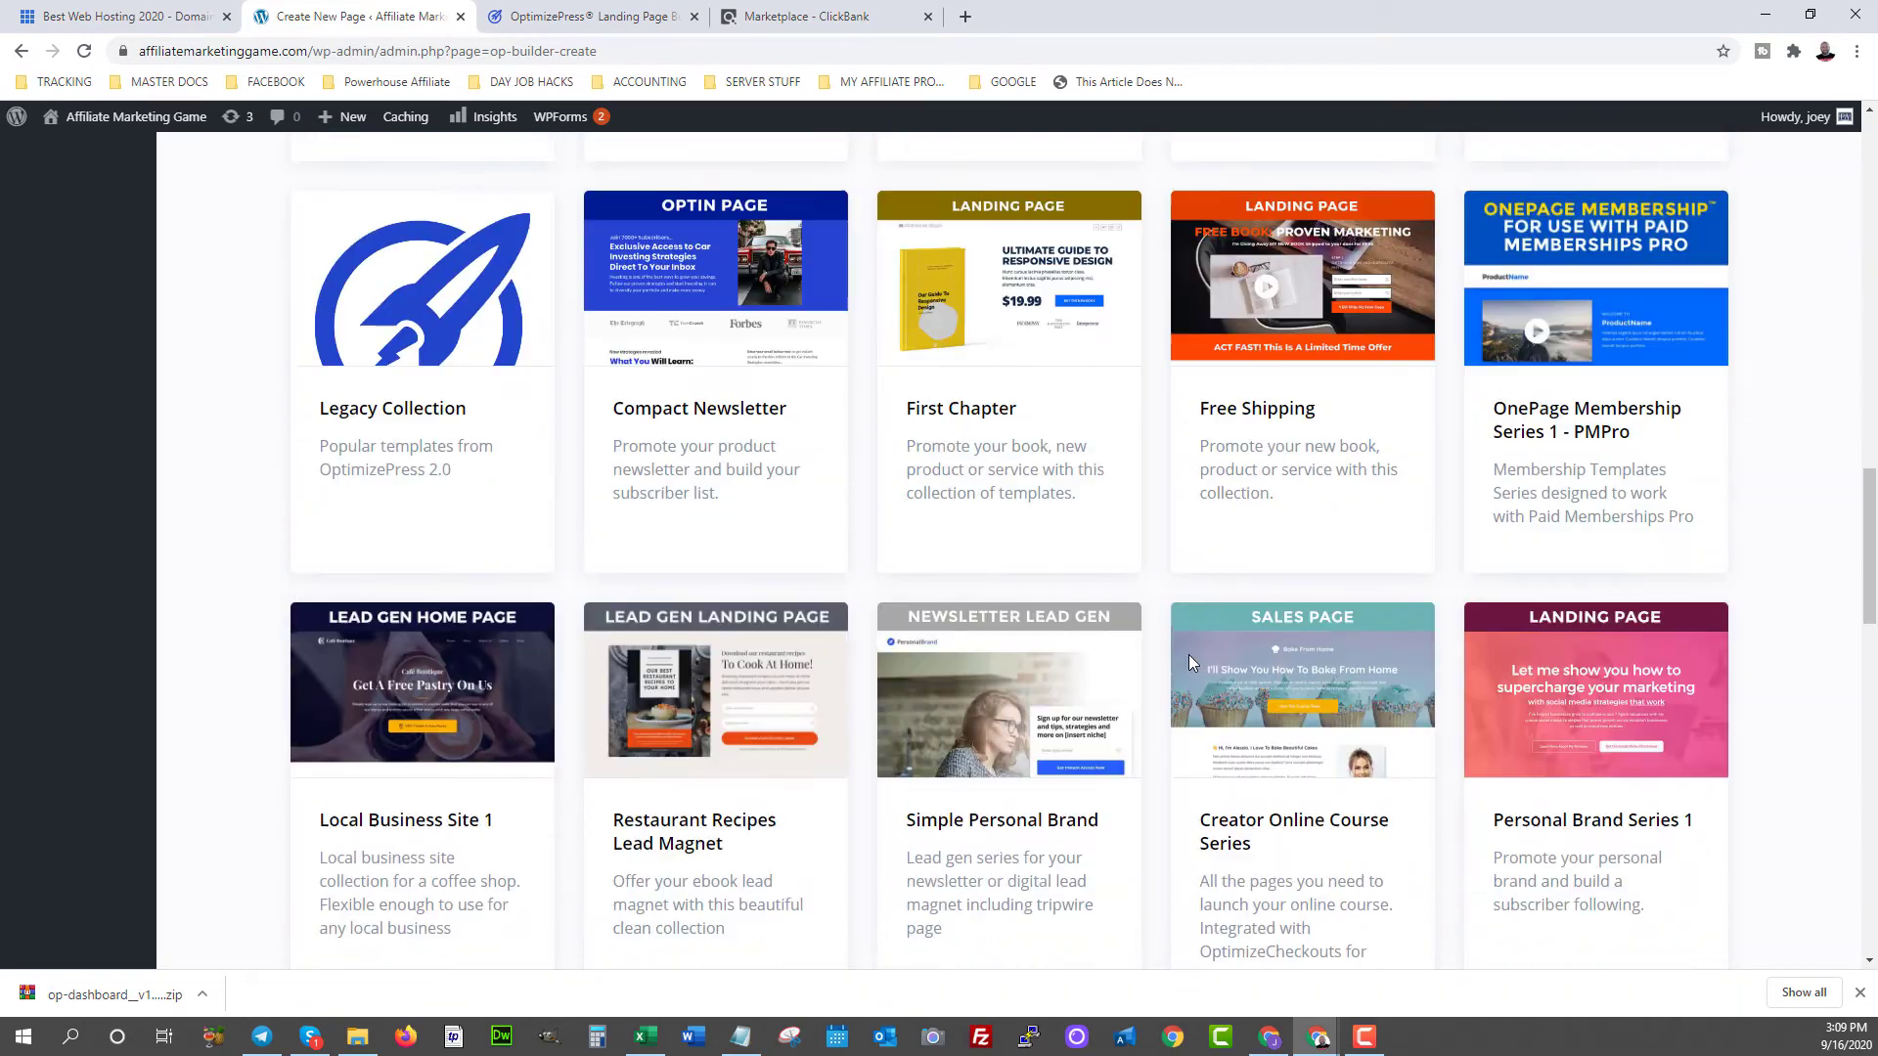
scroll(1189, 662, "up", 10)
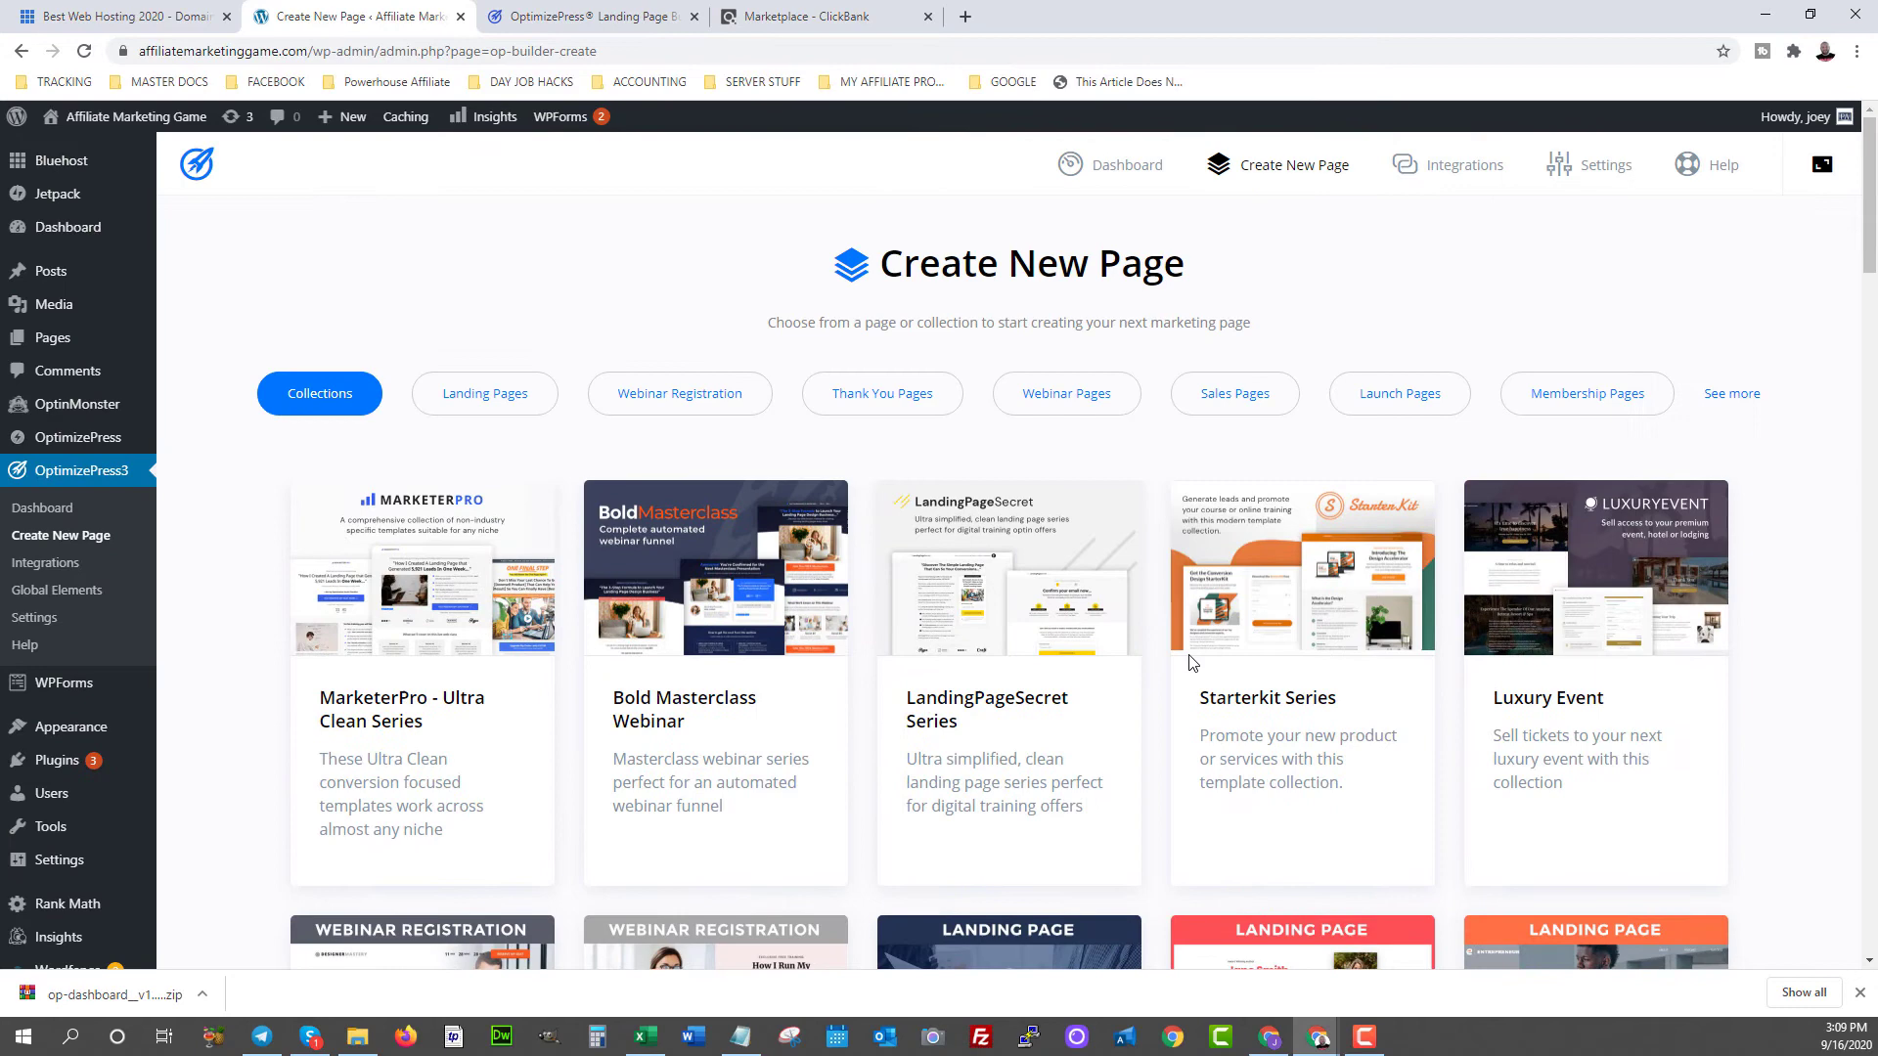
left_click_drag(950, 657, 826, 769)
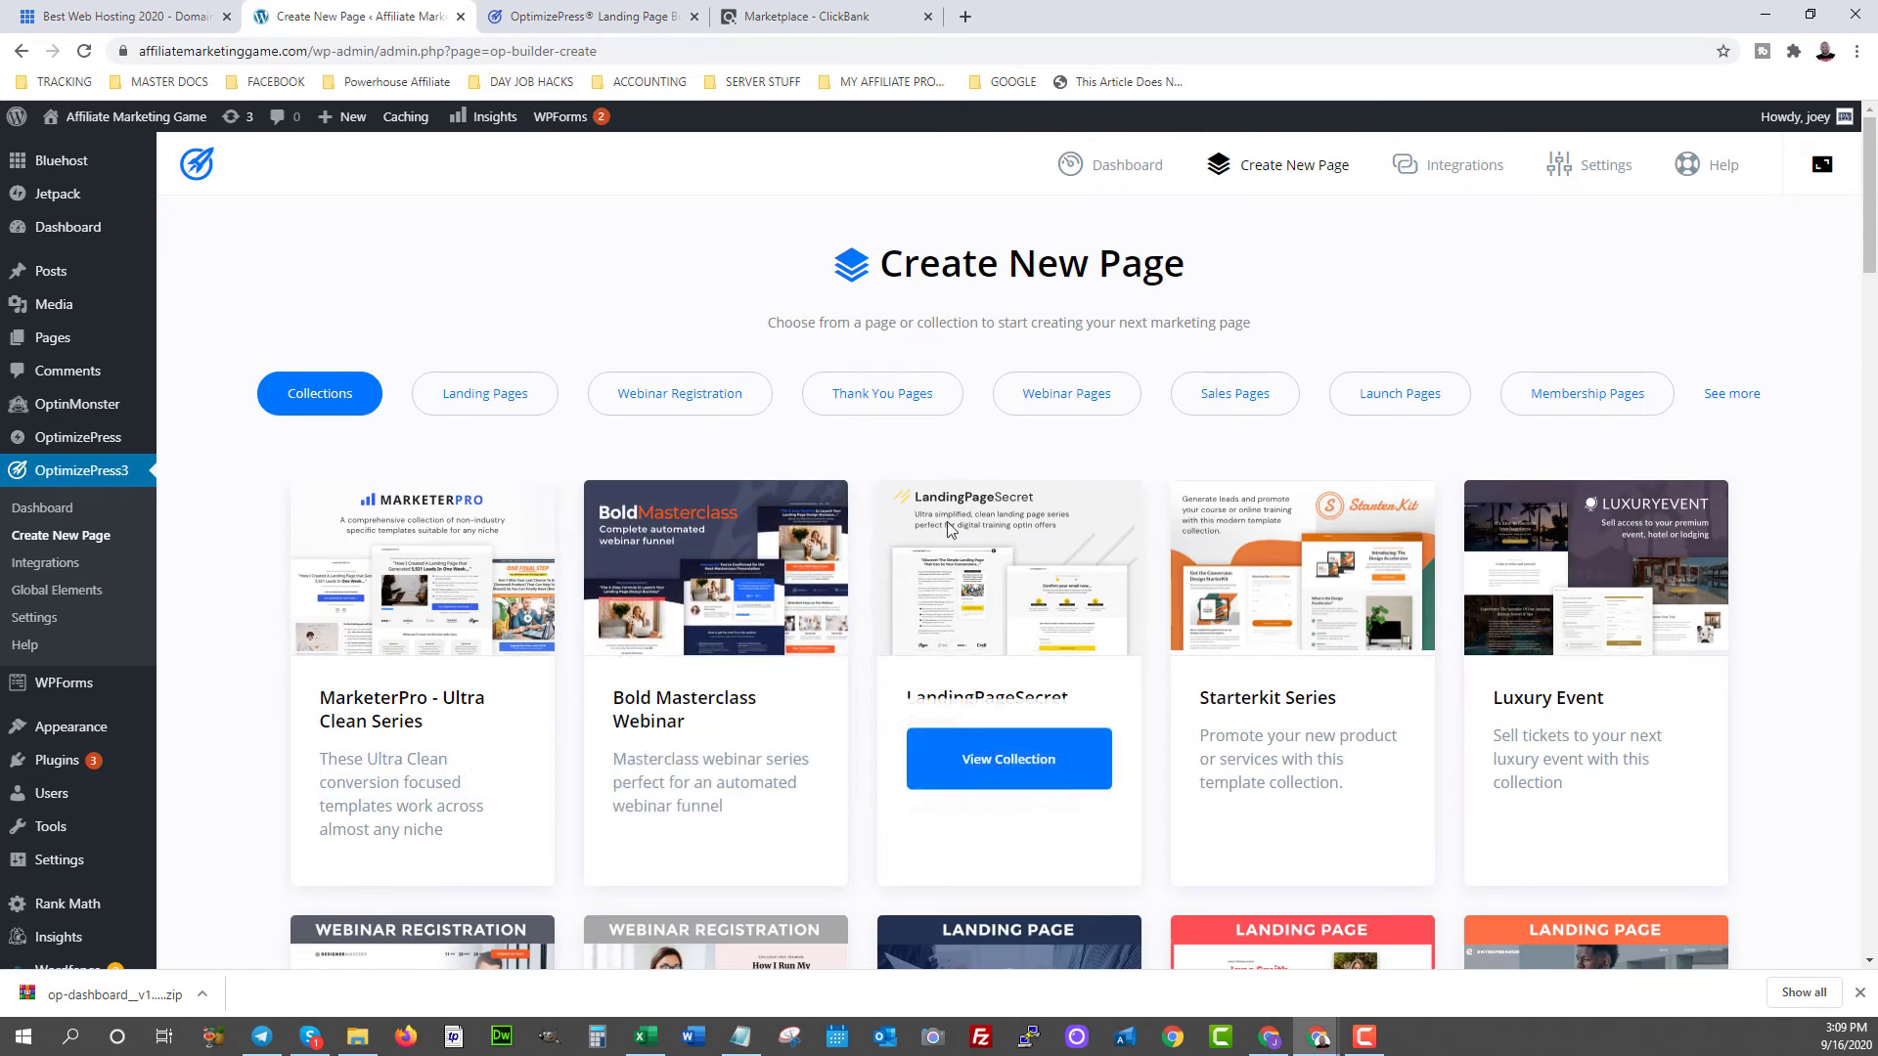
scroll(575, 326, "down", 3)
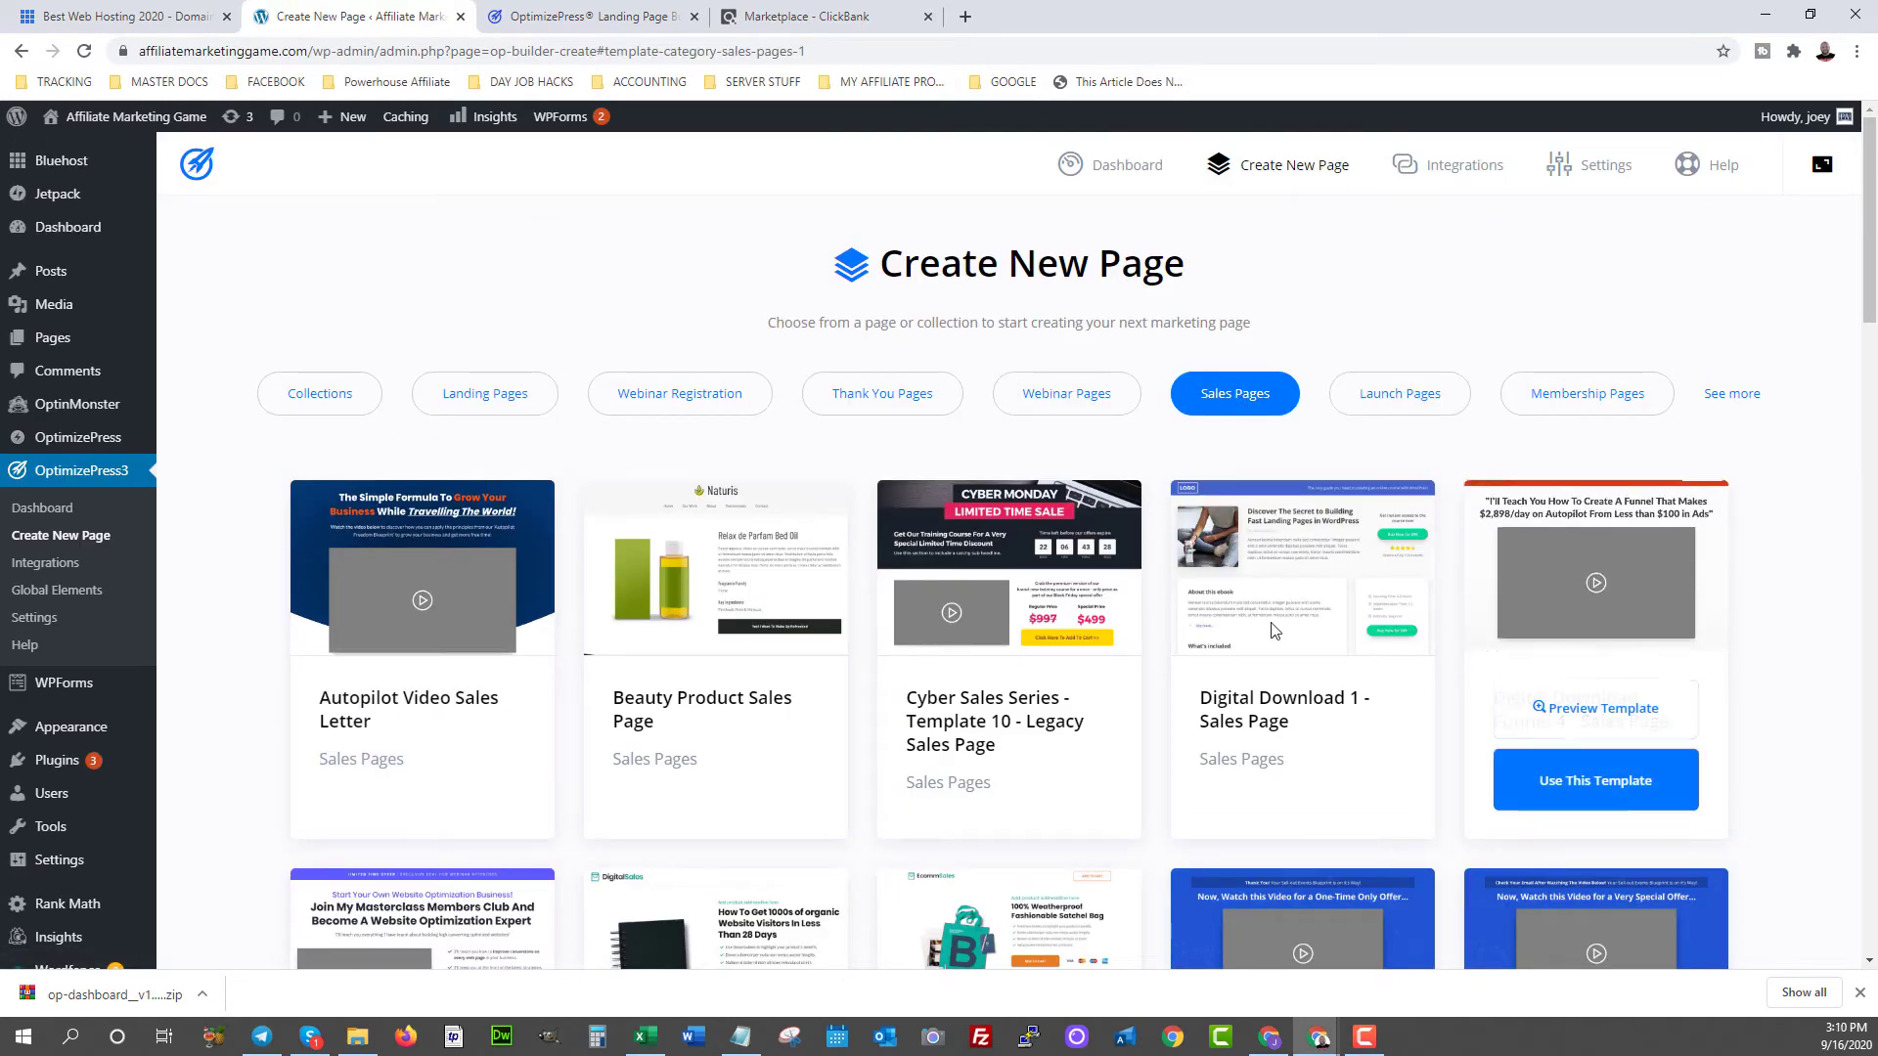
scroll(1171, 668, "down", 1)
scroll(1171, 668, "down", 1)
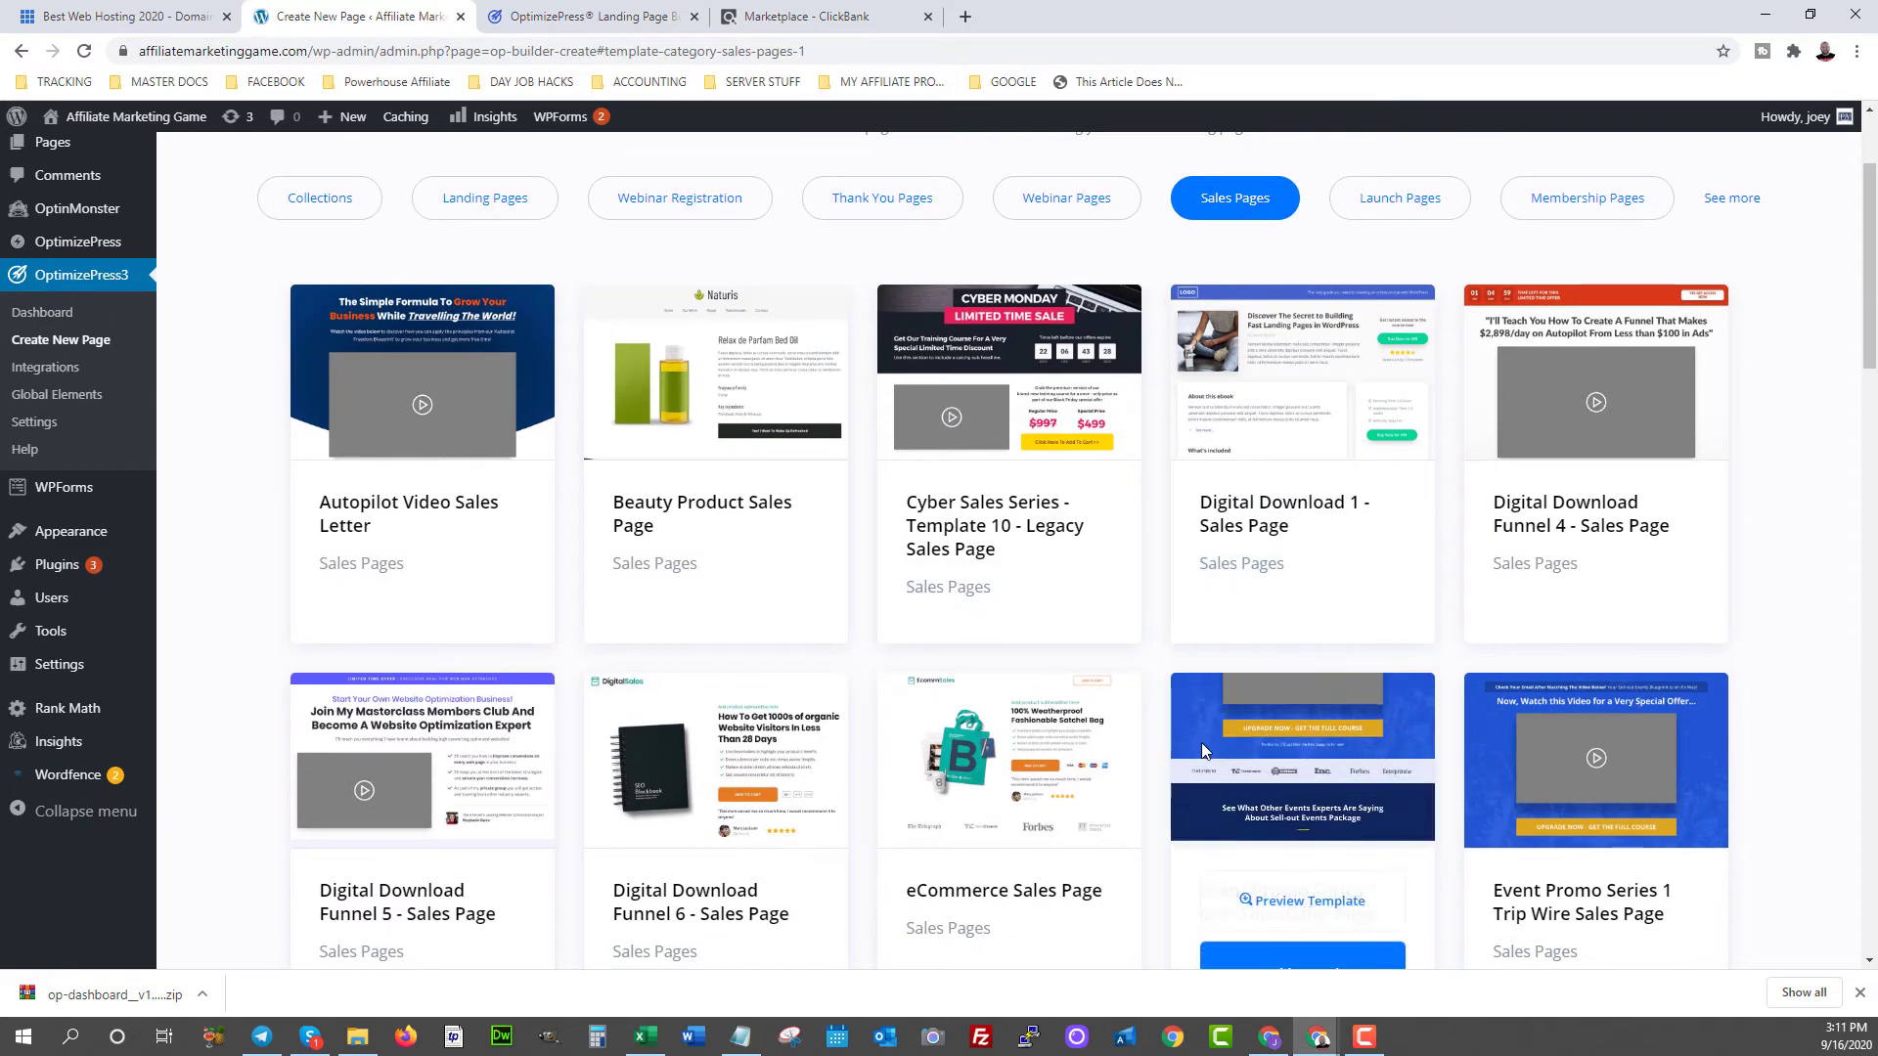
scroll(985, 768, "down", 3)
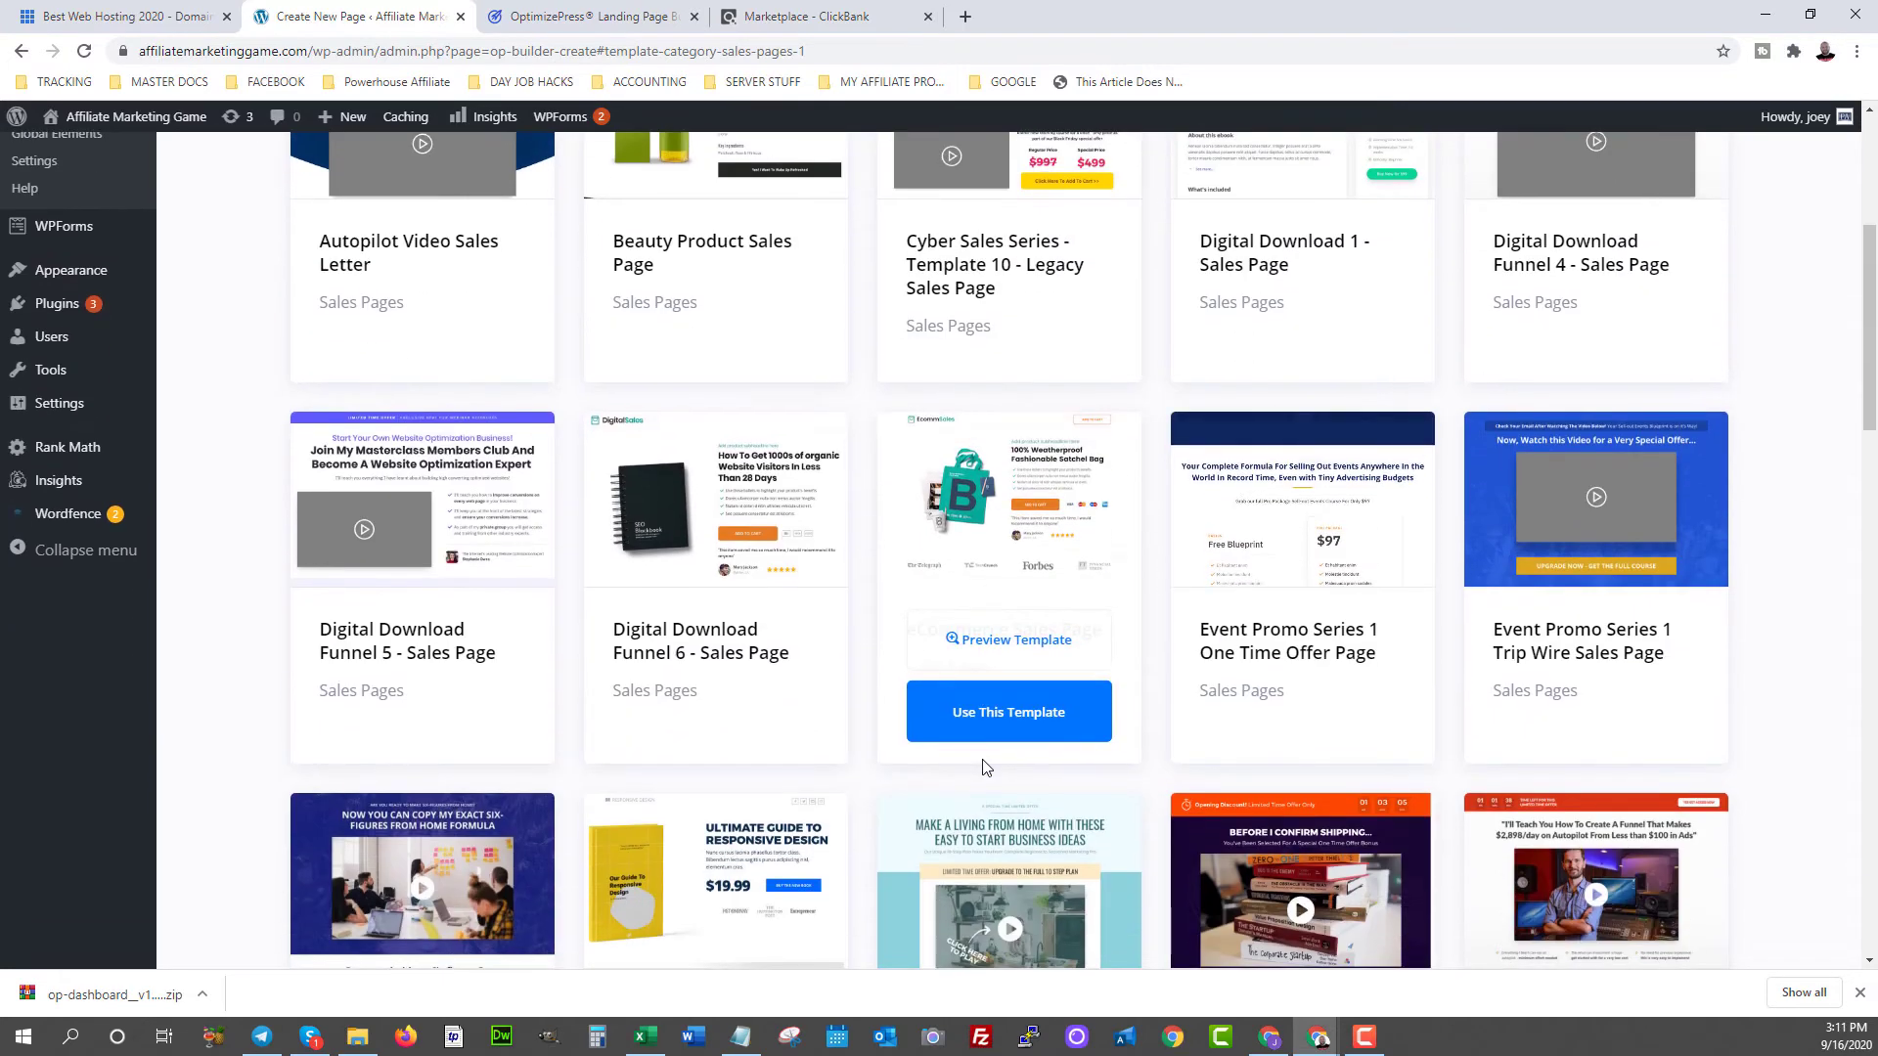
scroll(982, 768, "down", 1)
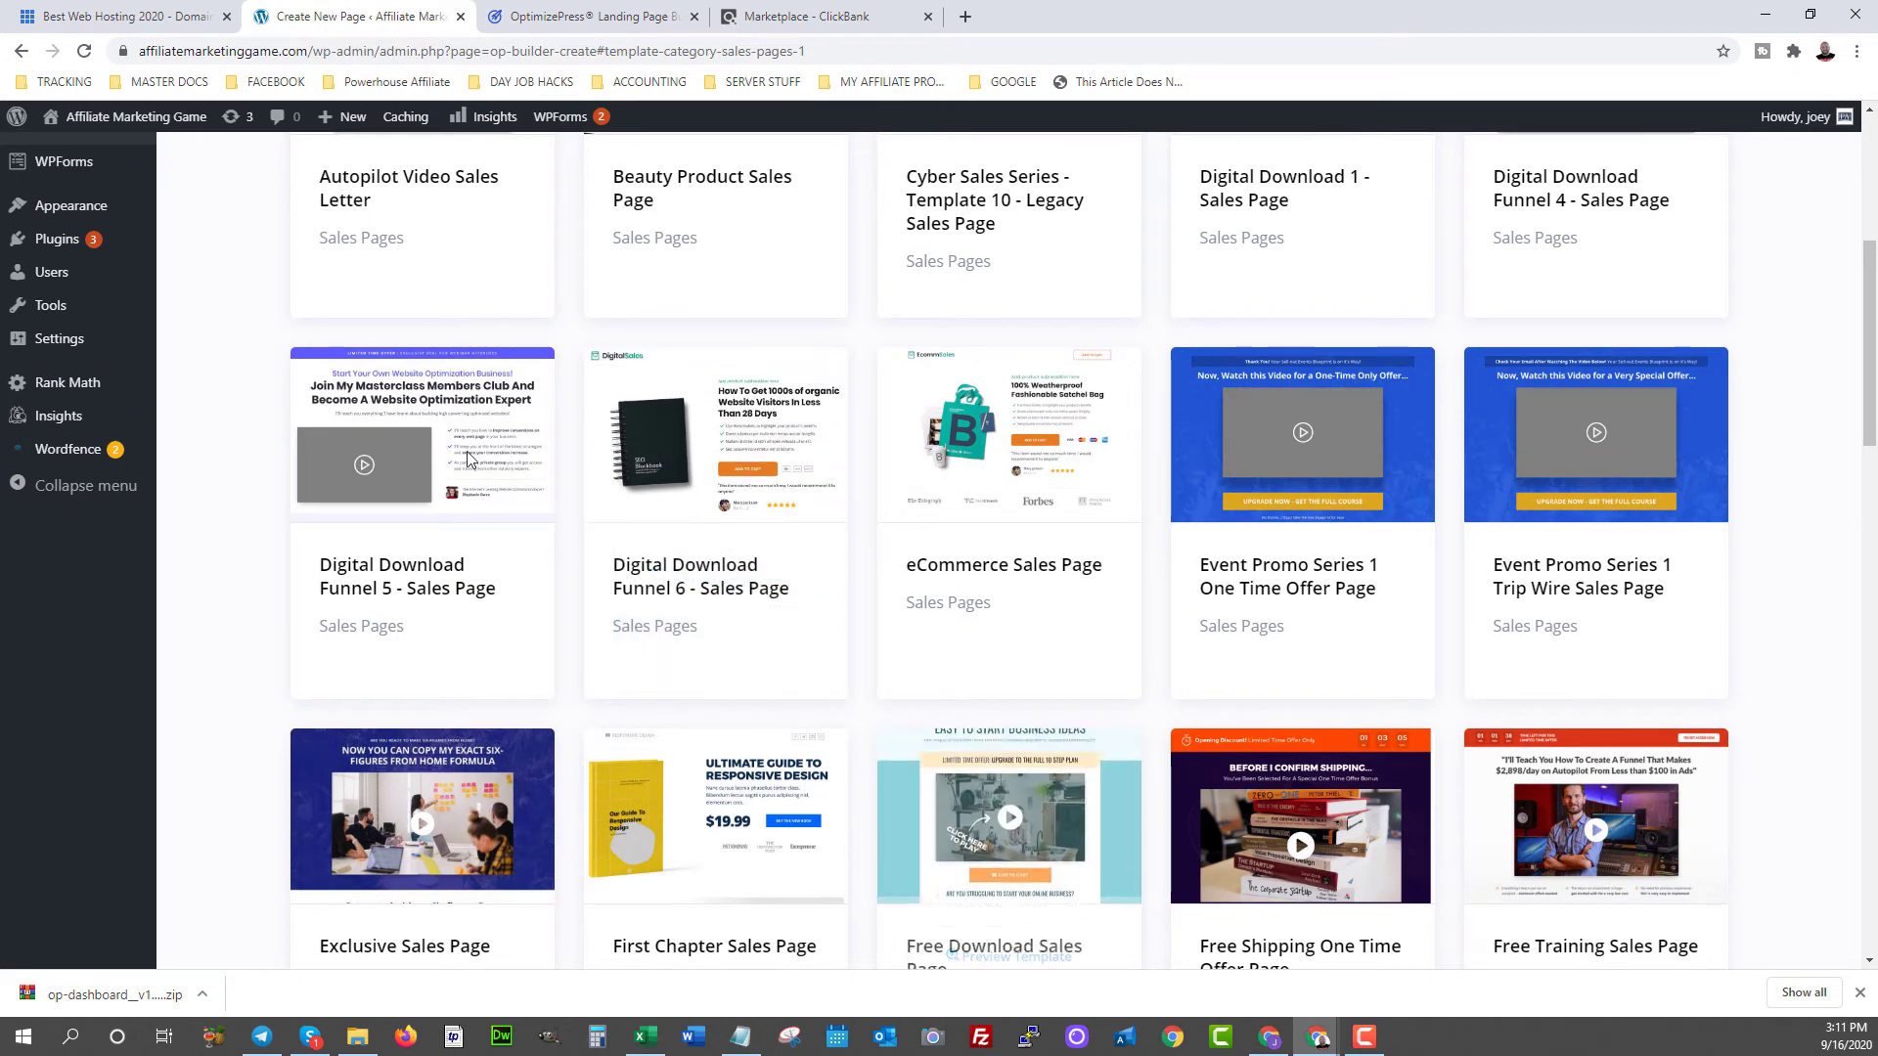
scroll(413, 407, "down", 1)
- Create the page 'powerhouse affiliate review' from the Digital Download Funnel 5 sales template
left_click(428, 585)
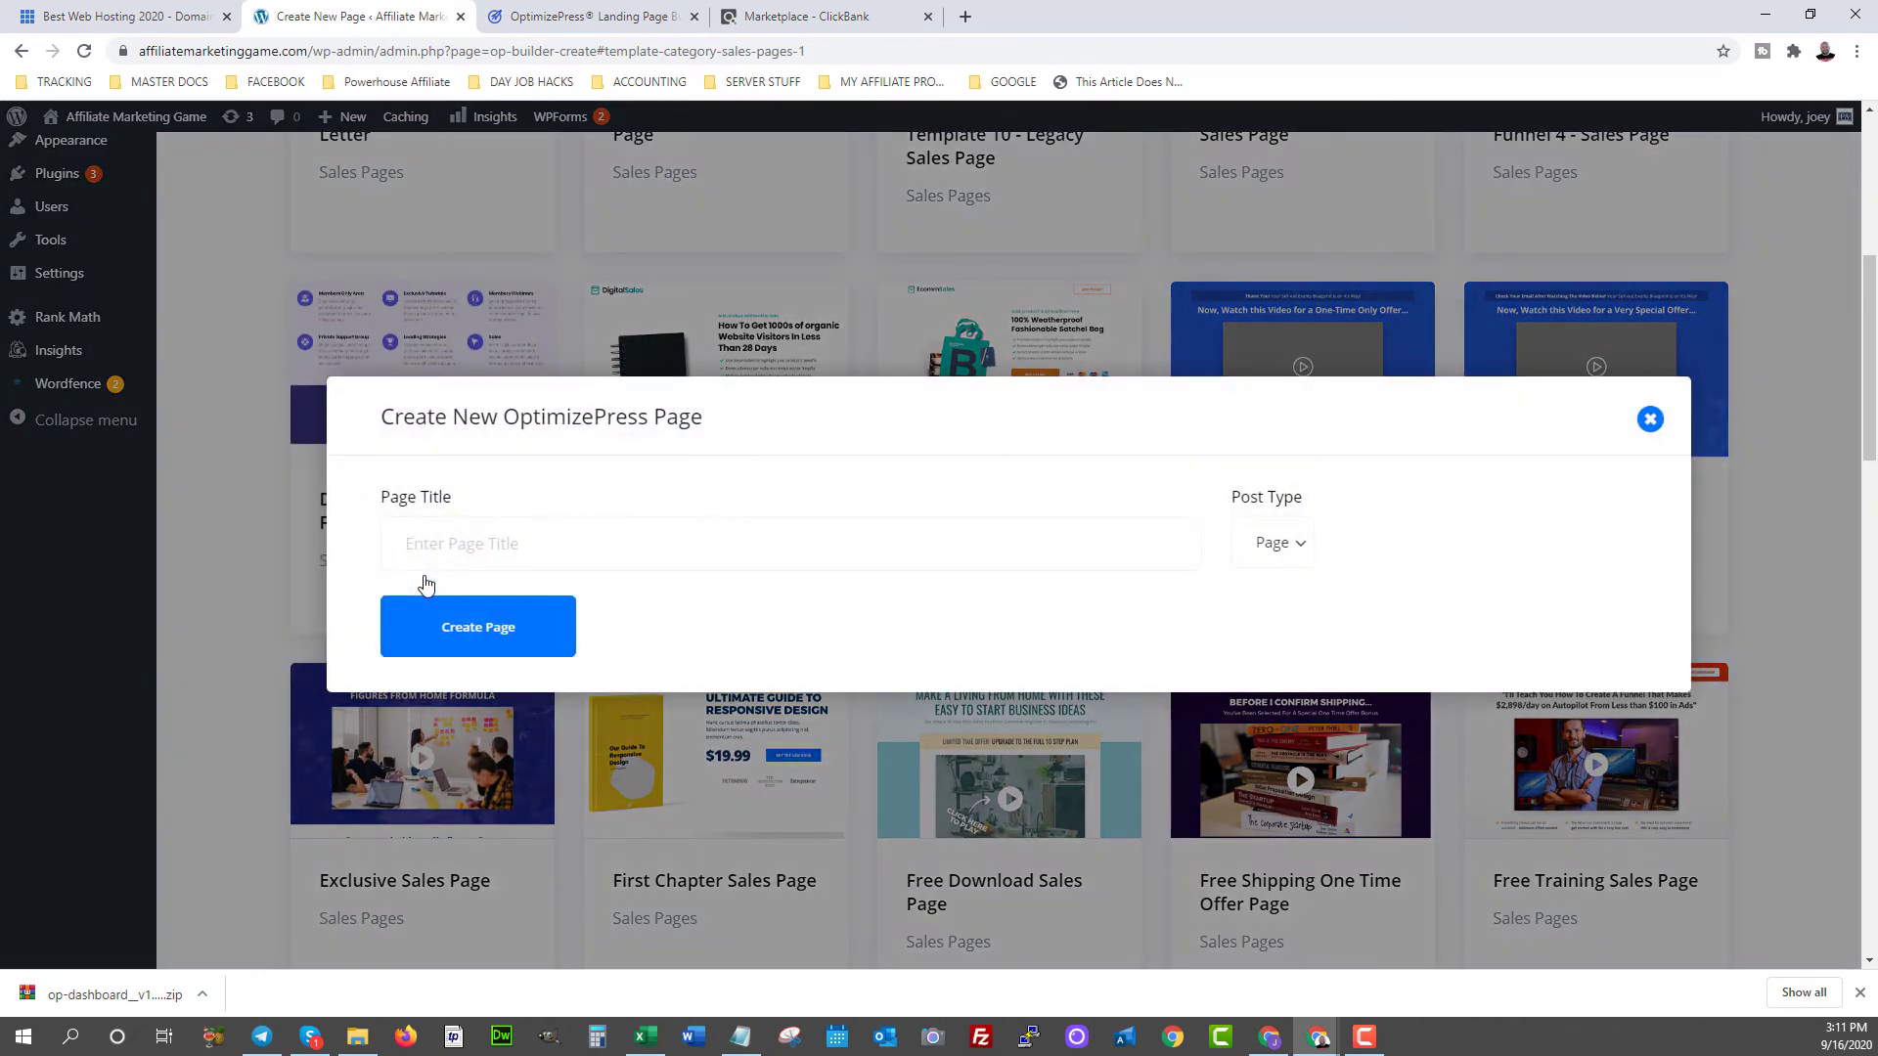
type("powerhouse affiliate review")
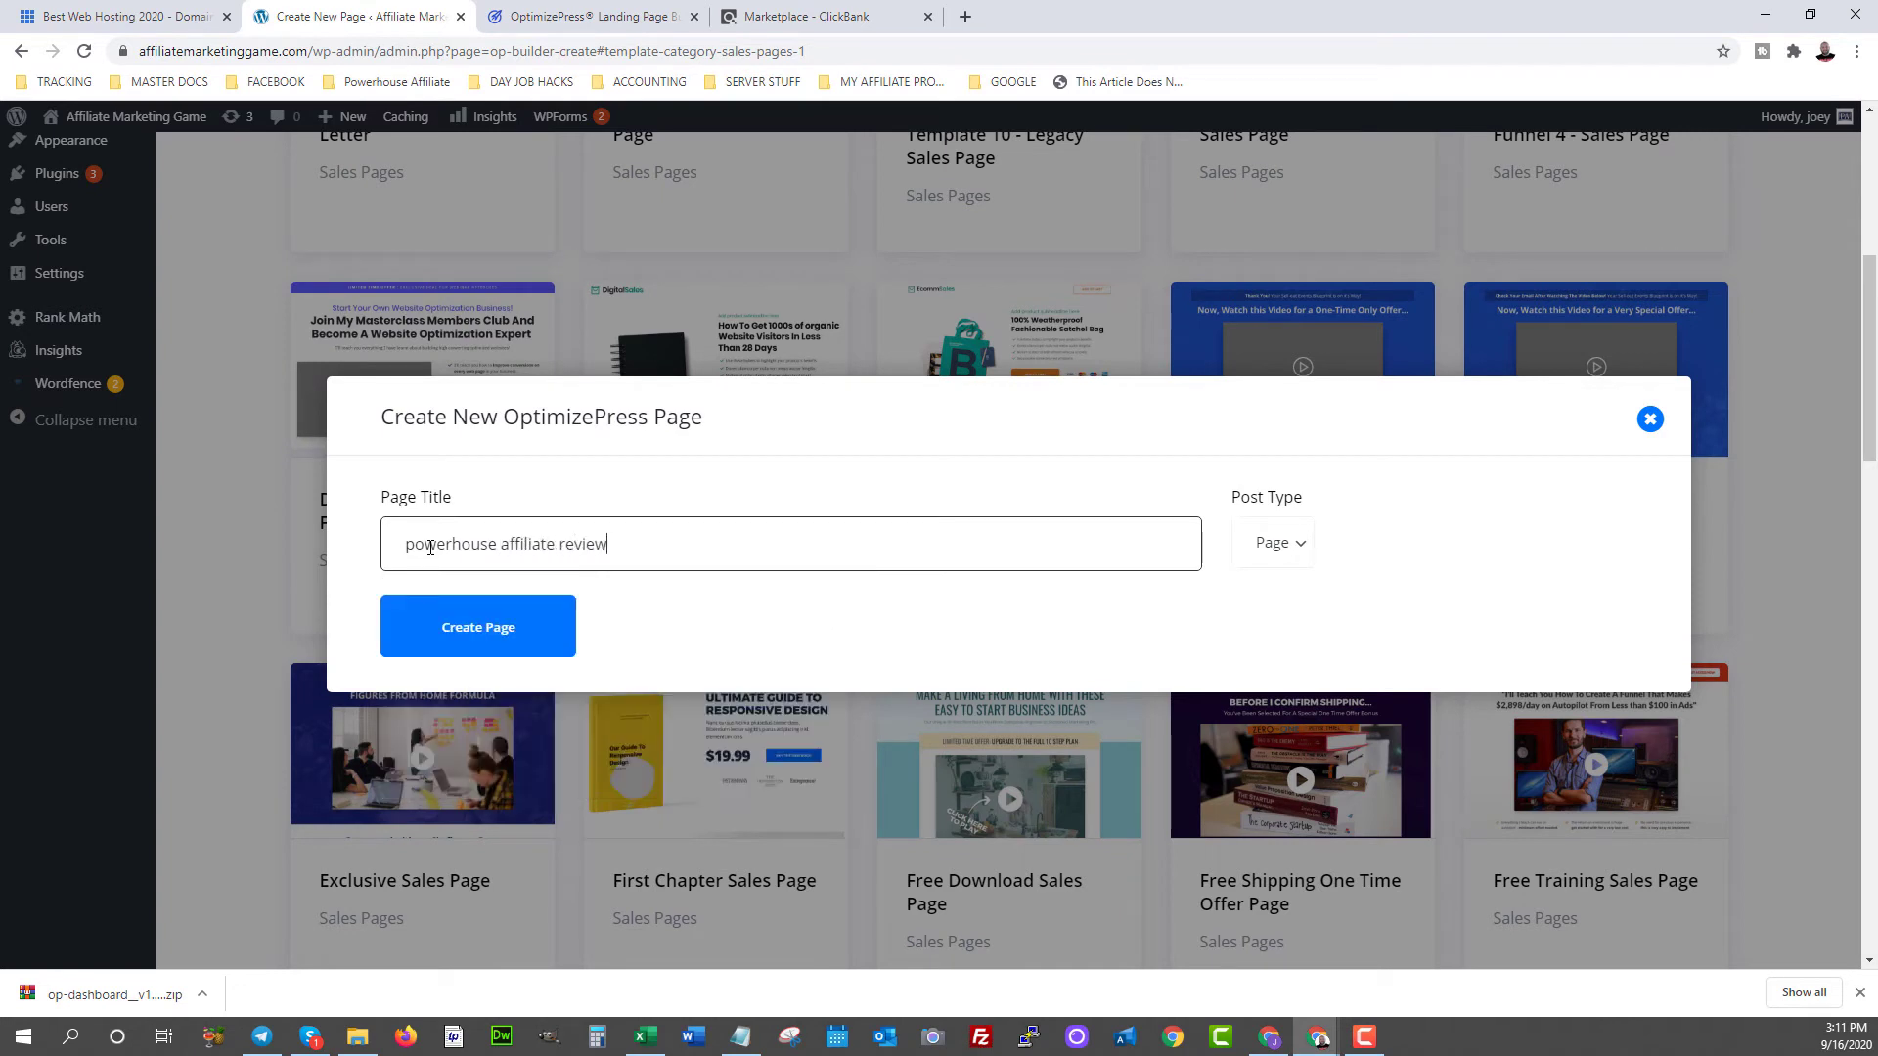
left_click(495, 652)
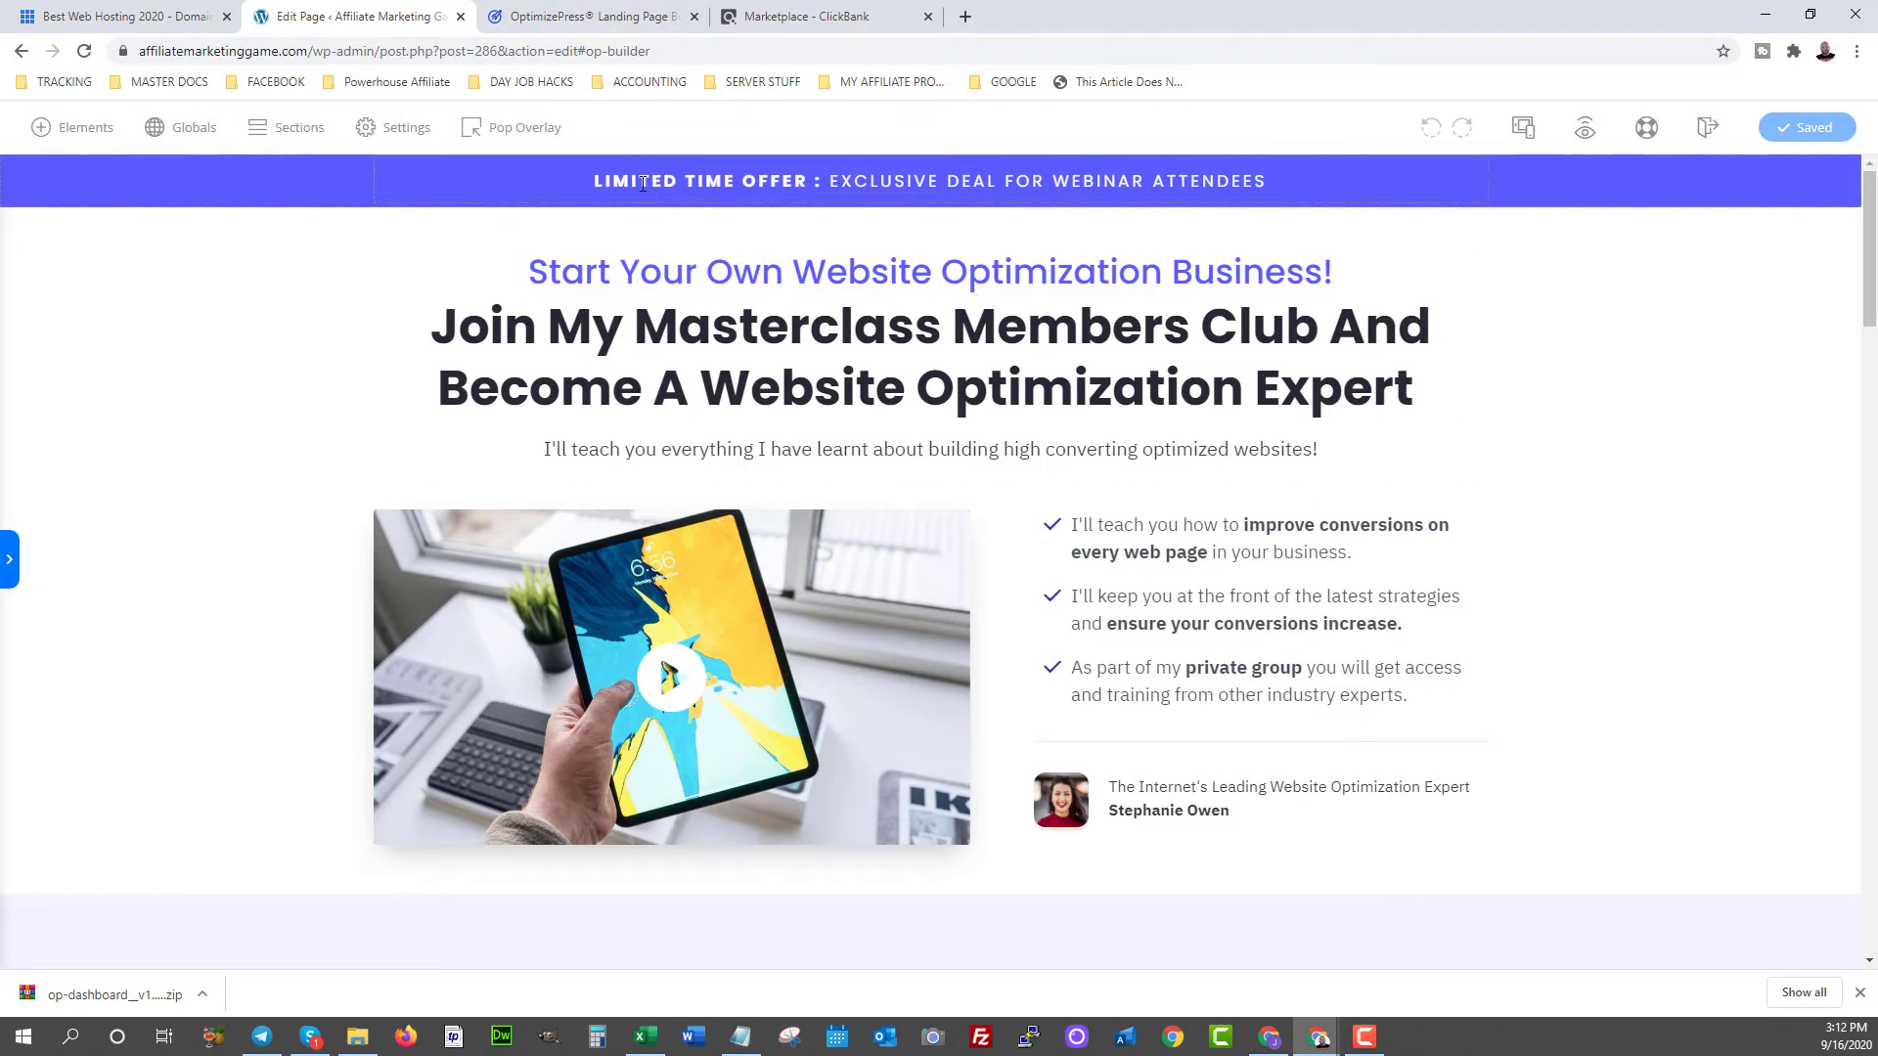
- Inspect the offer banner, Masterclass headline and tagline at the top of the page
left_click(673, 196)
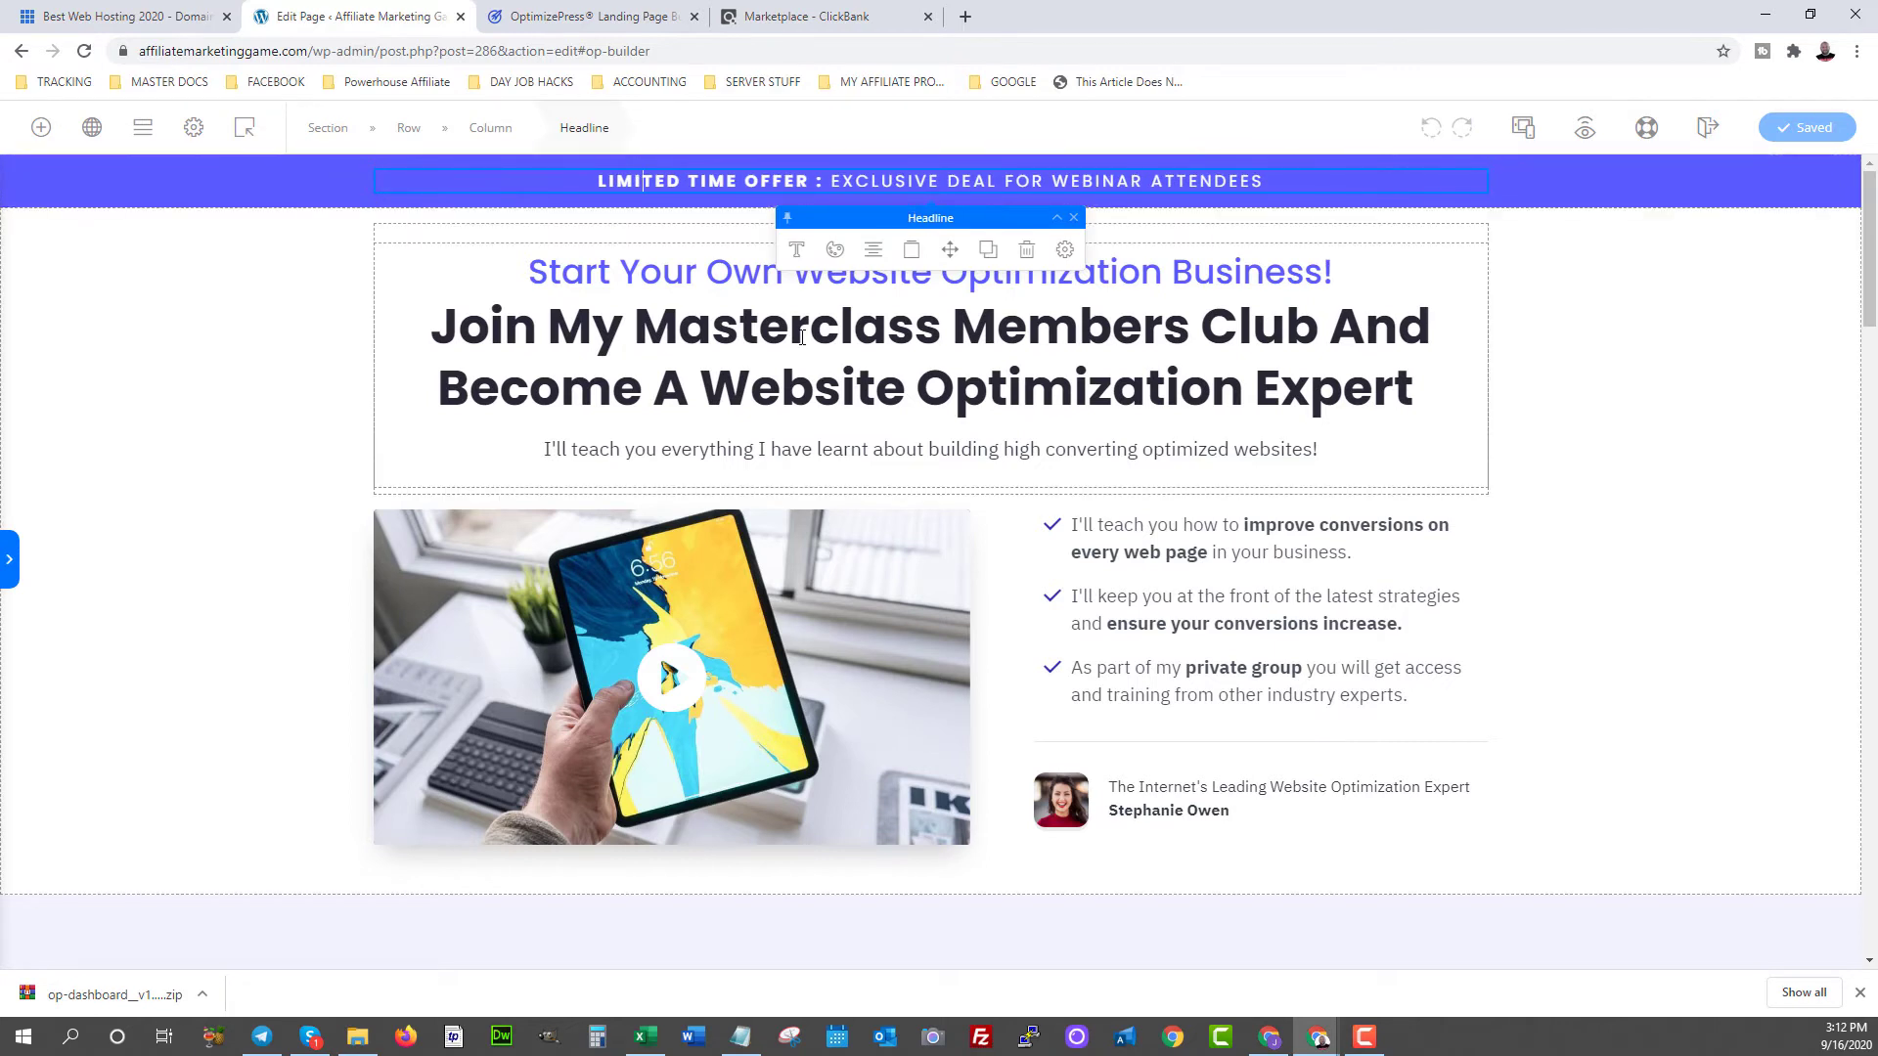
left_click(431, 318)
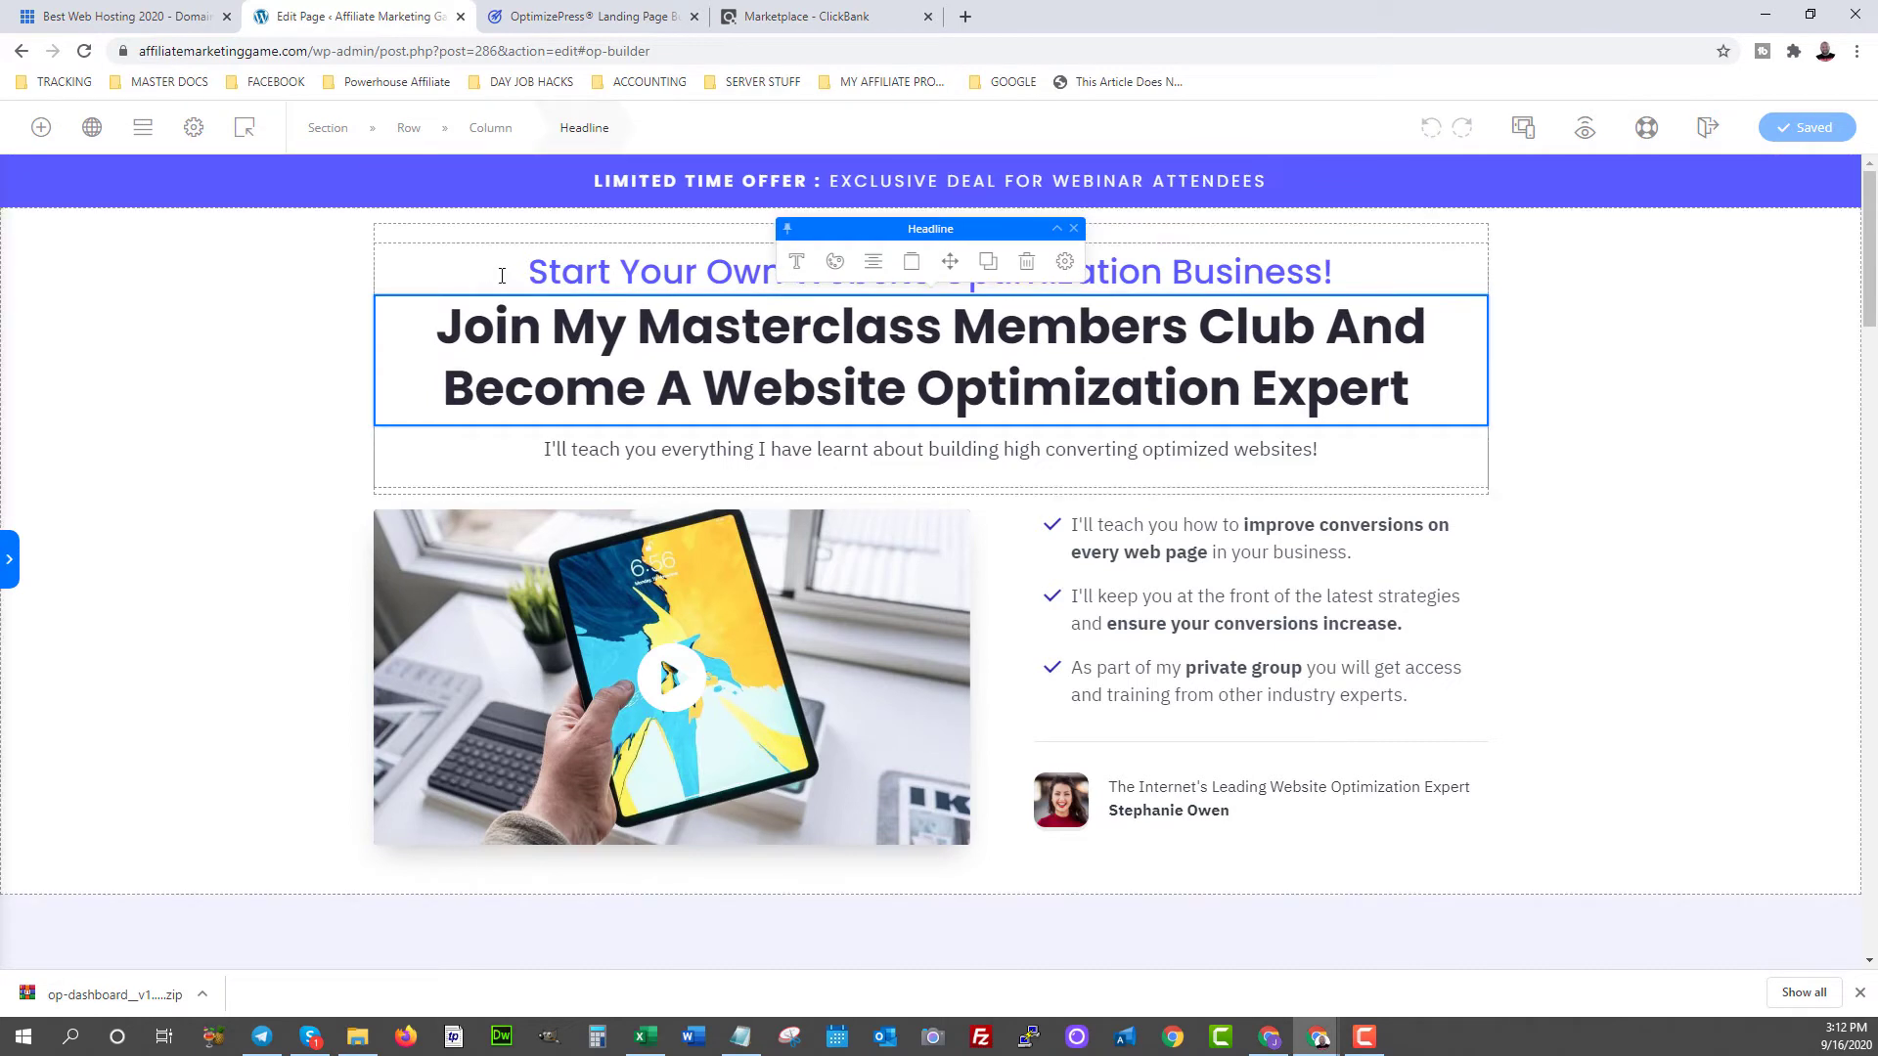
left_click(708, 262)
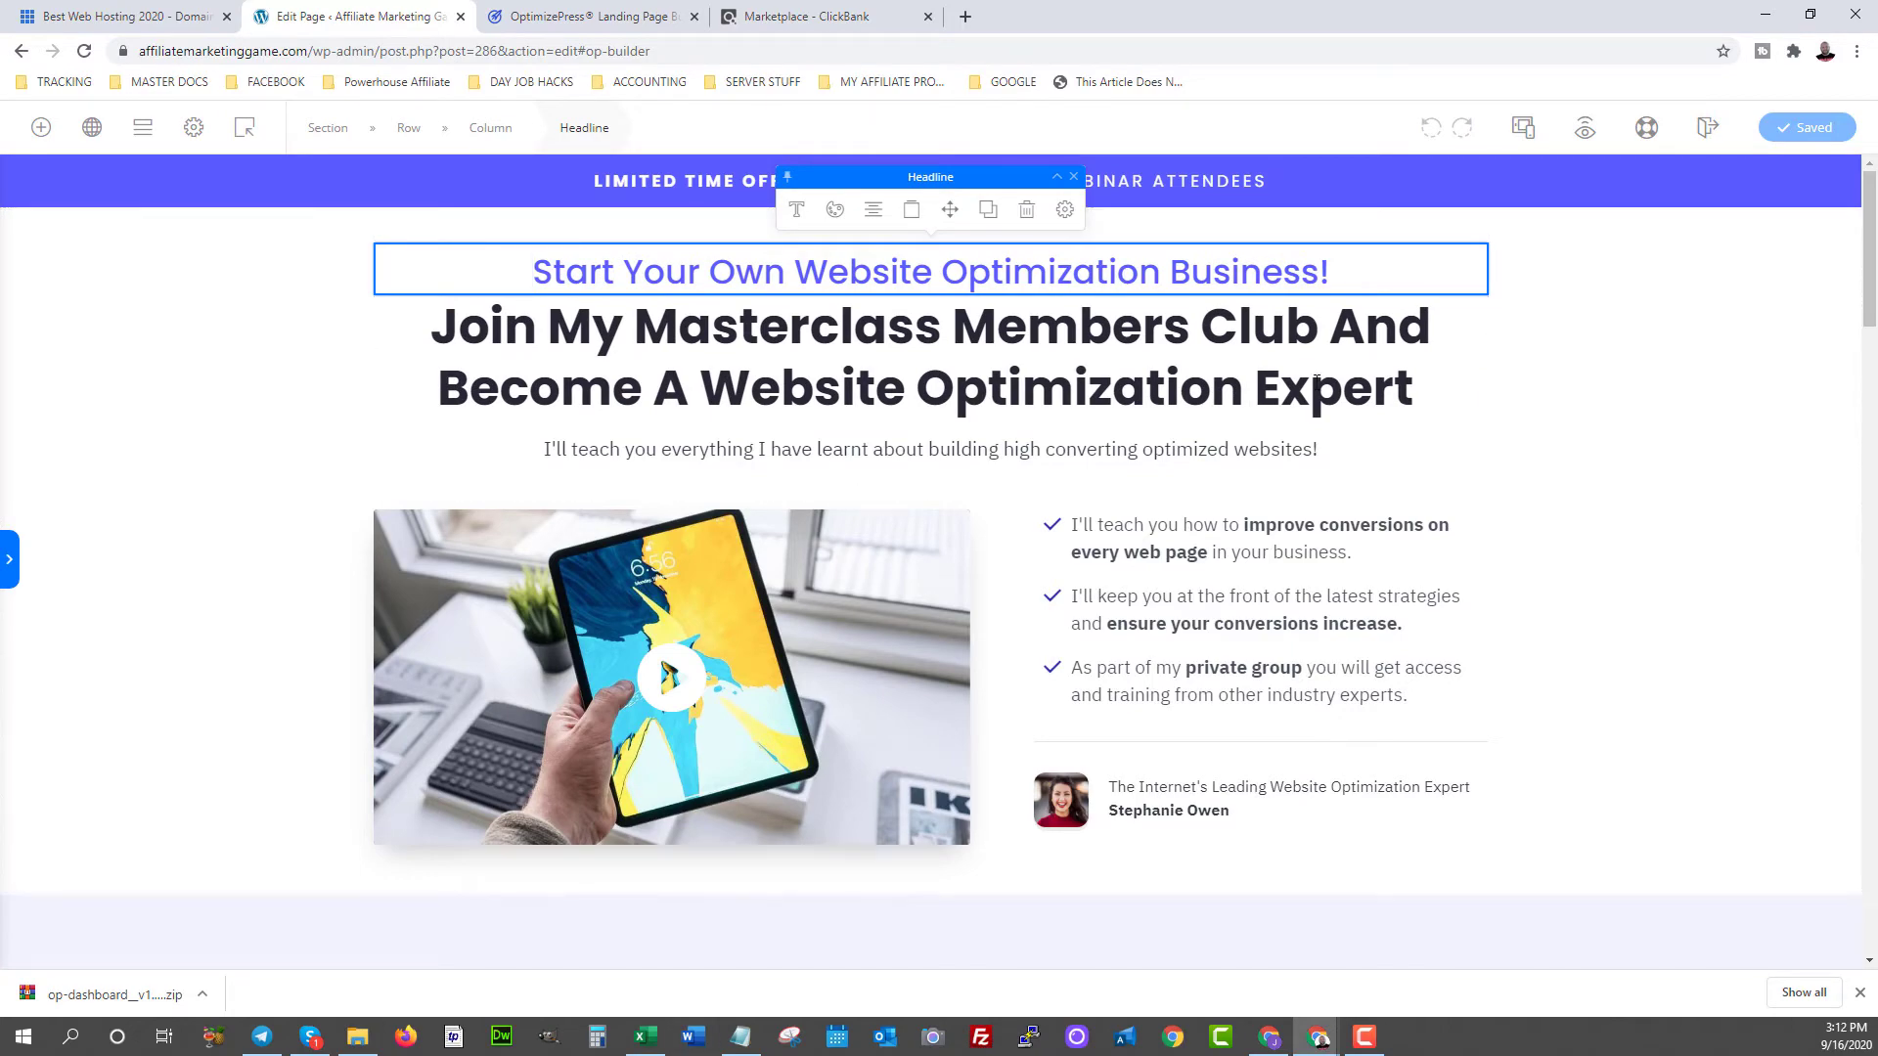
- Delete the row holding the $97/$197 Professional and Ultimate pricing cards
scroll(1270, 507, "down", 8)
scroll(1182, 543, "down", 19)
scroll(1182, 544, "up", 12)
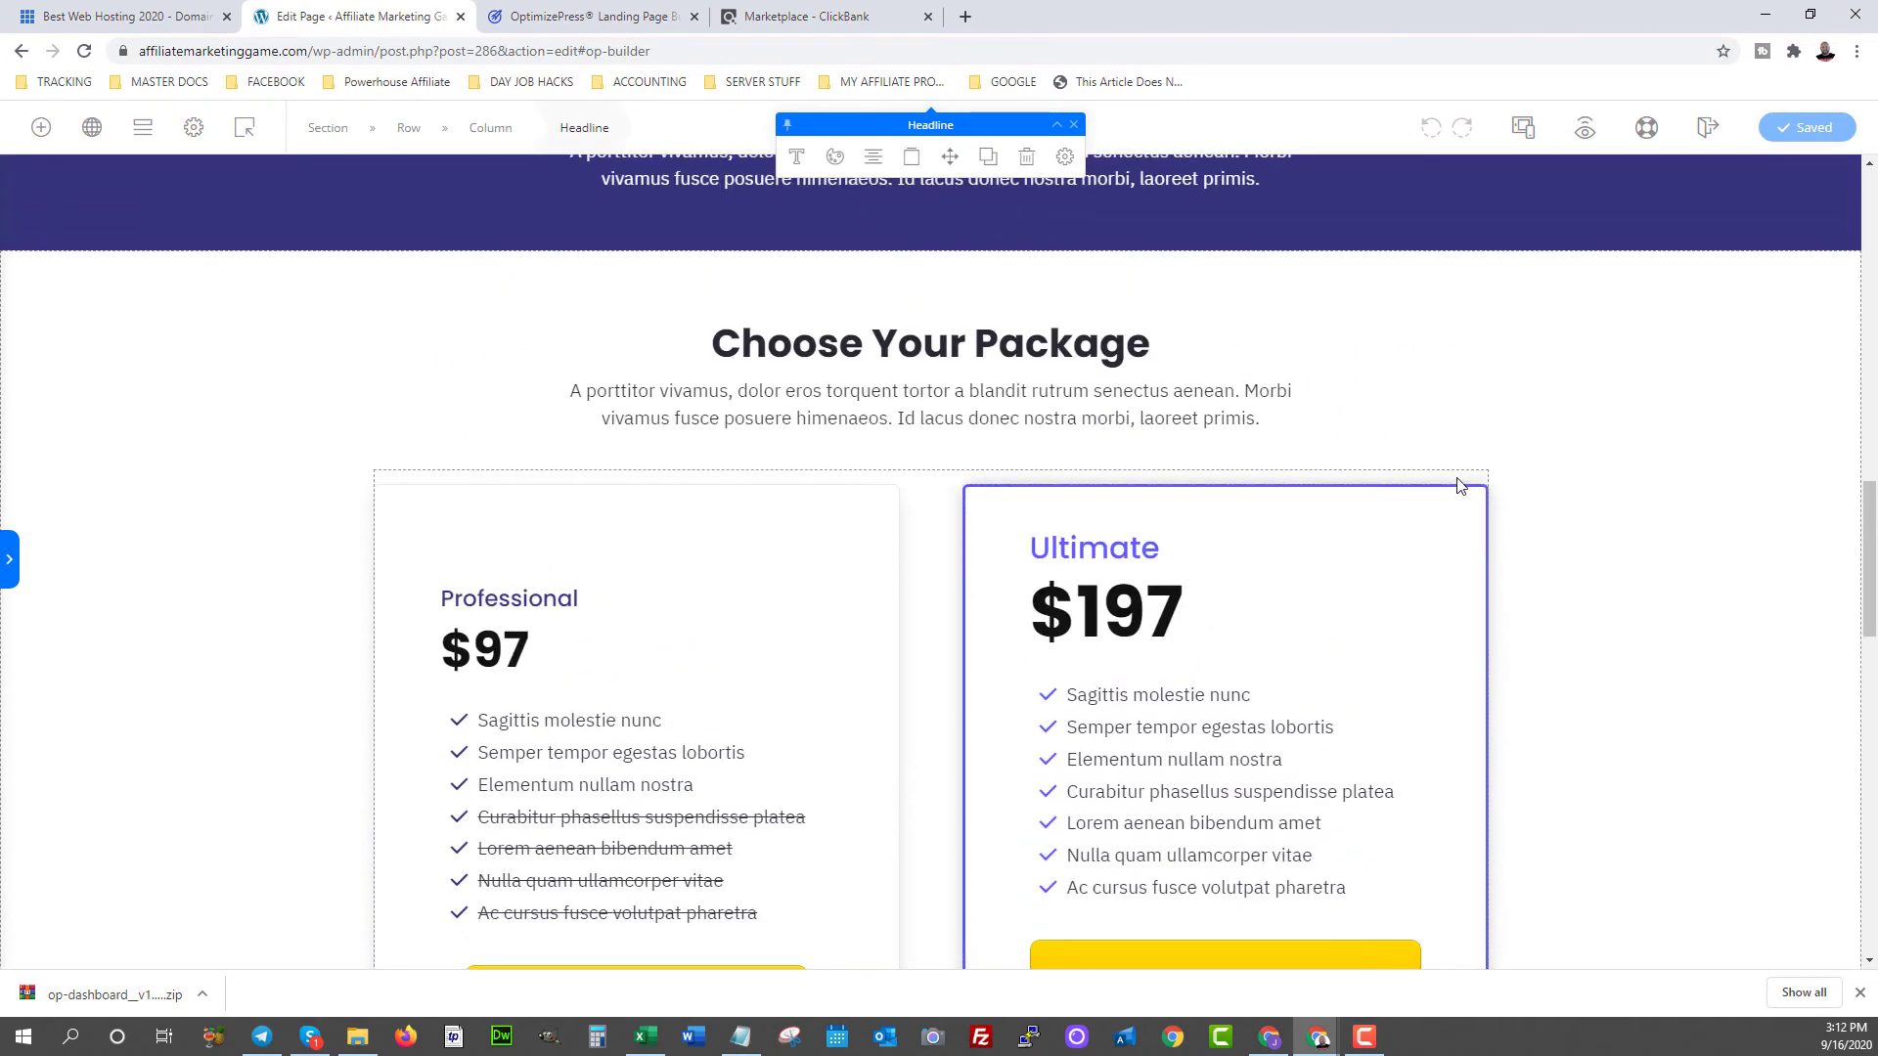
left_click(1461, 487)
left_click(1008, 438)
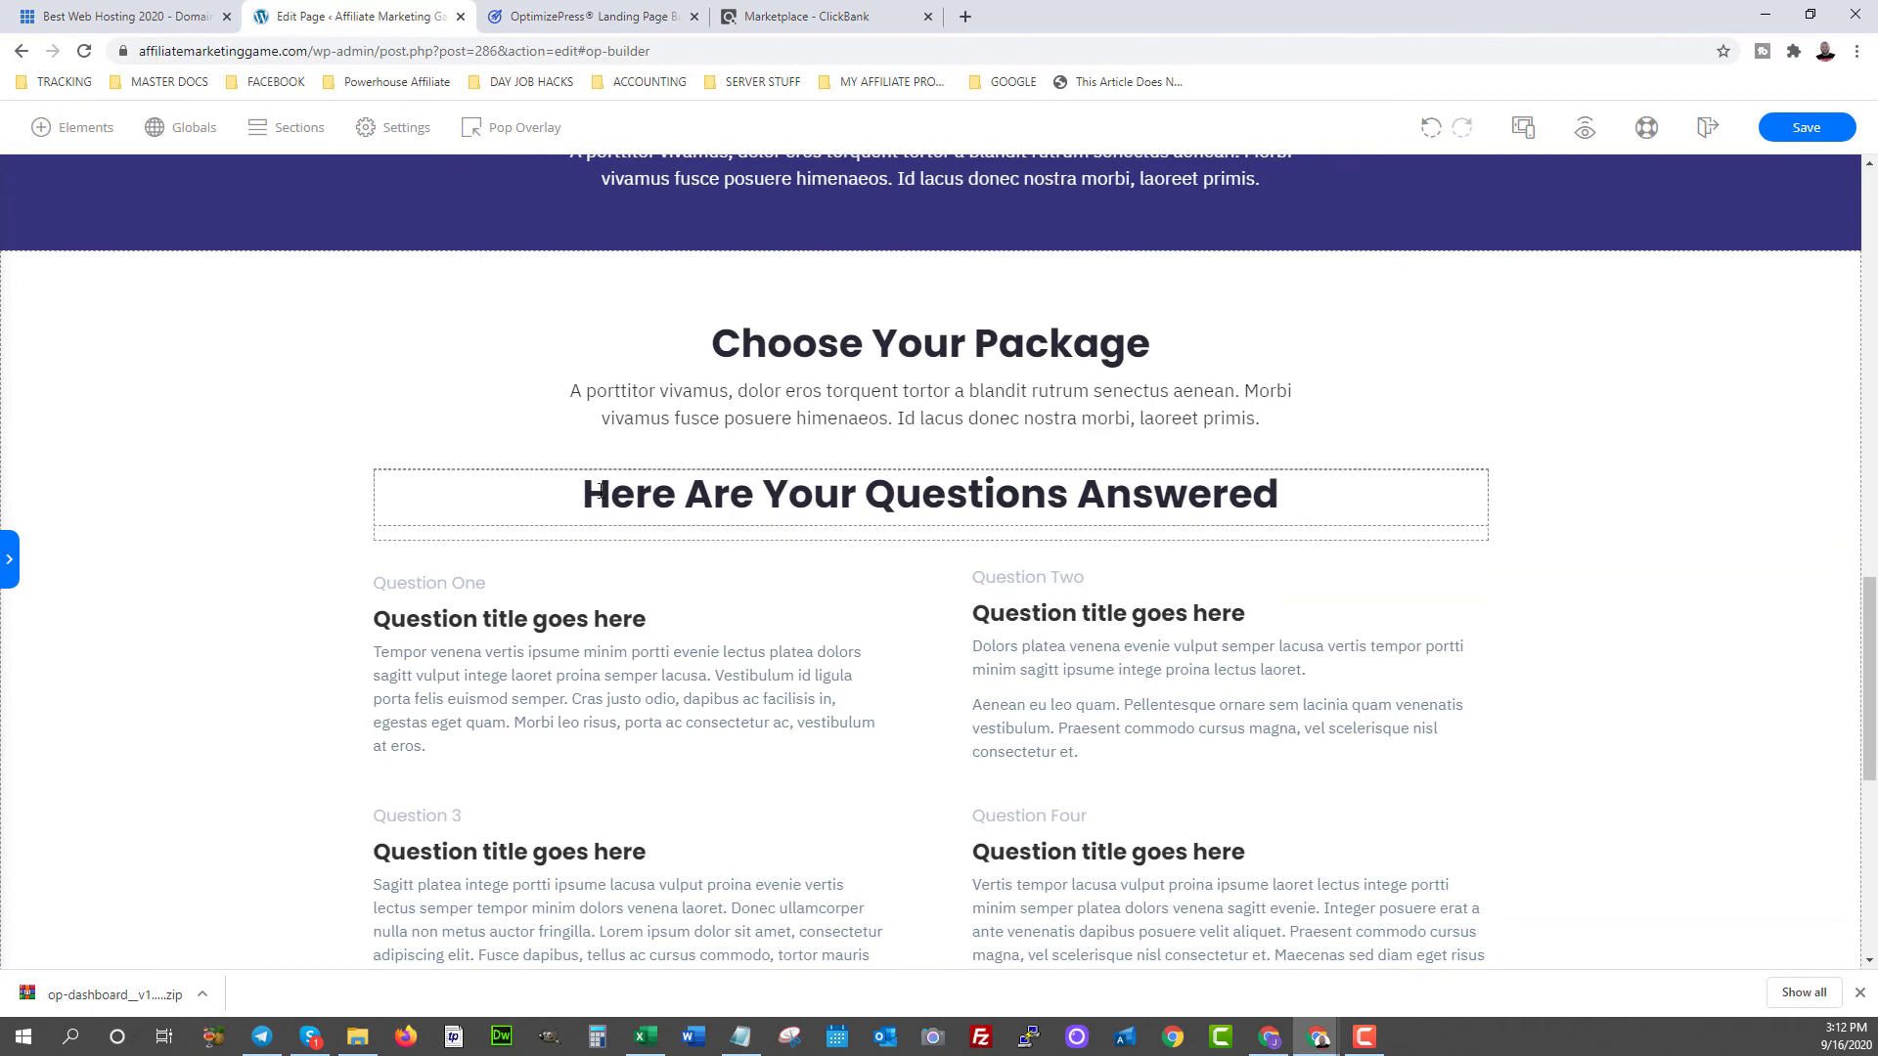
left_click_drag(614, 497, 1304, 515)
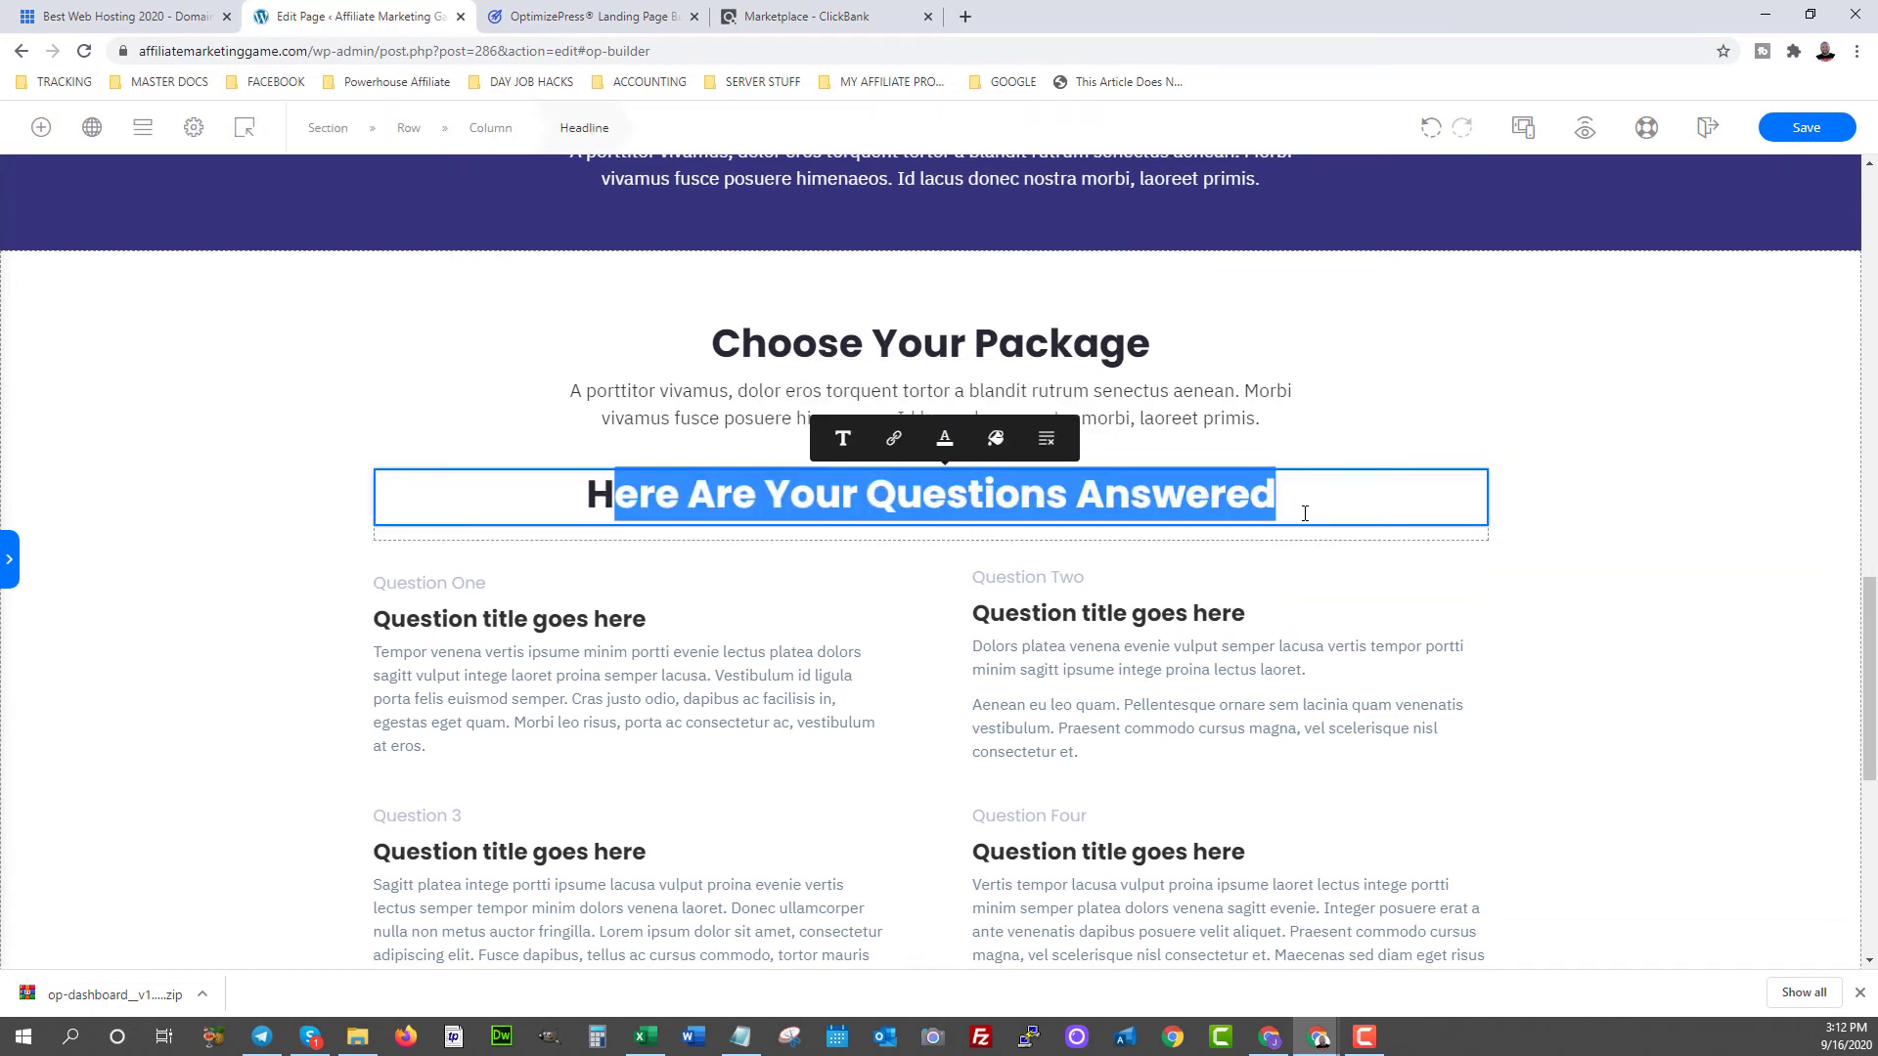
left_click(585, 494)
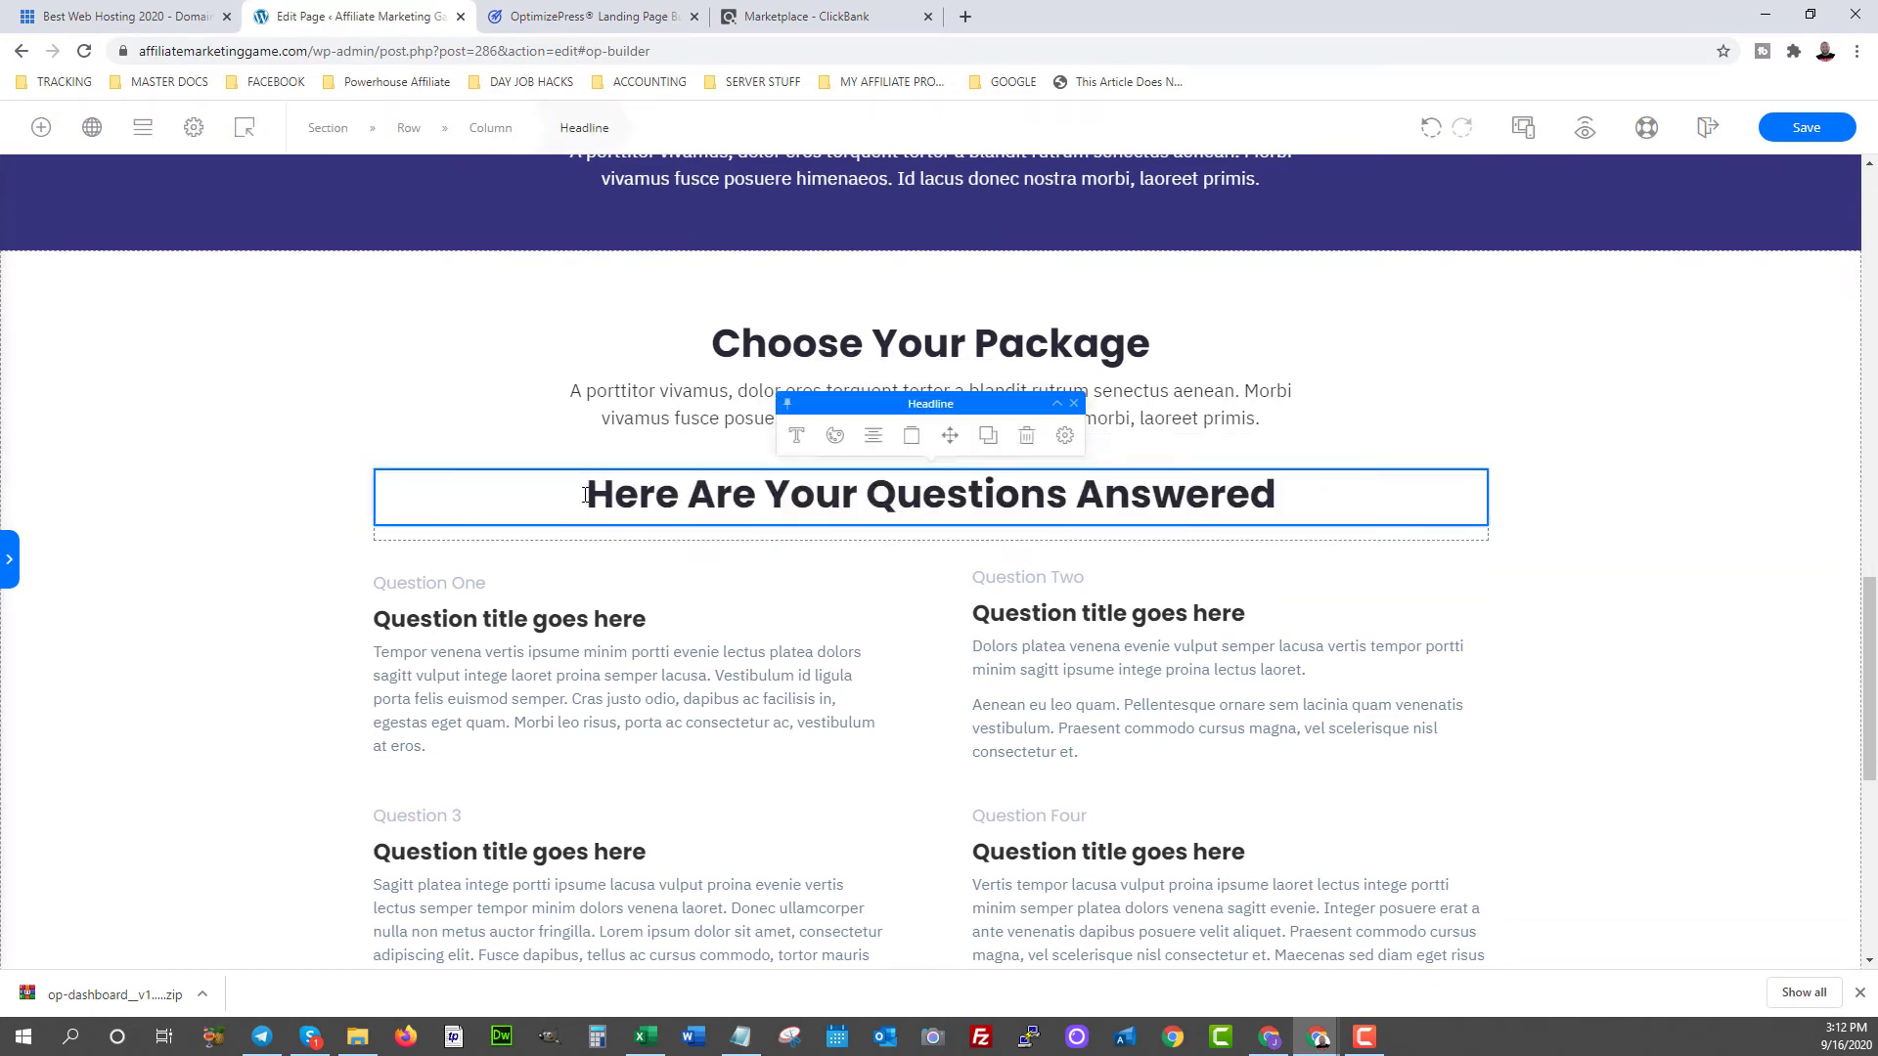
left_click(1311, 490, "shift")
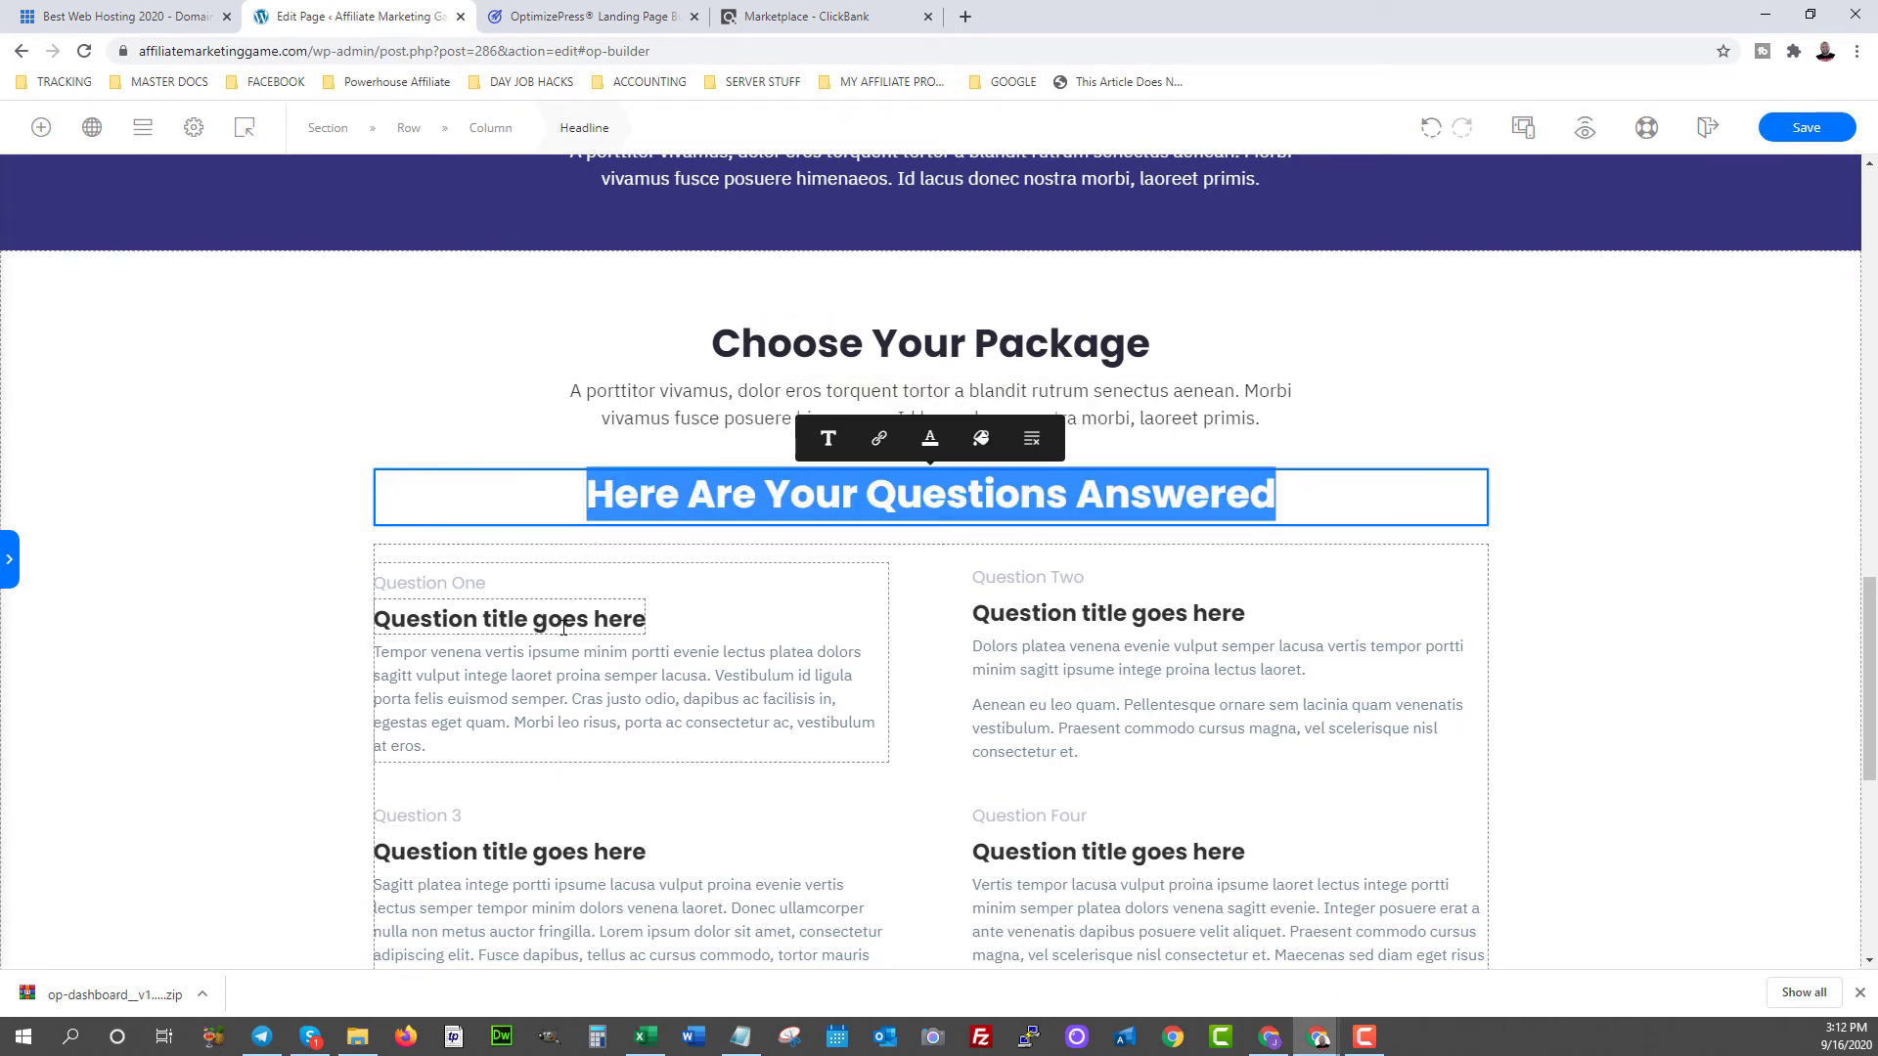
scroll(563, 627, "down", 1)
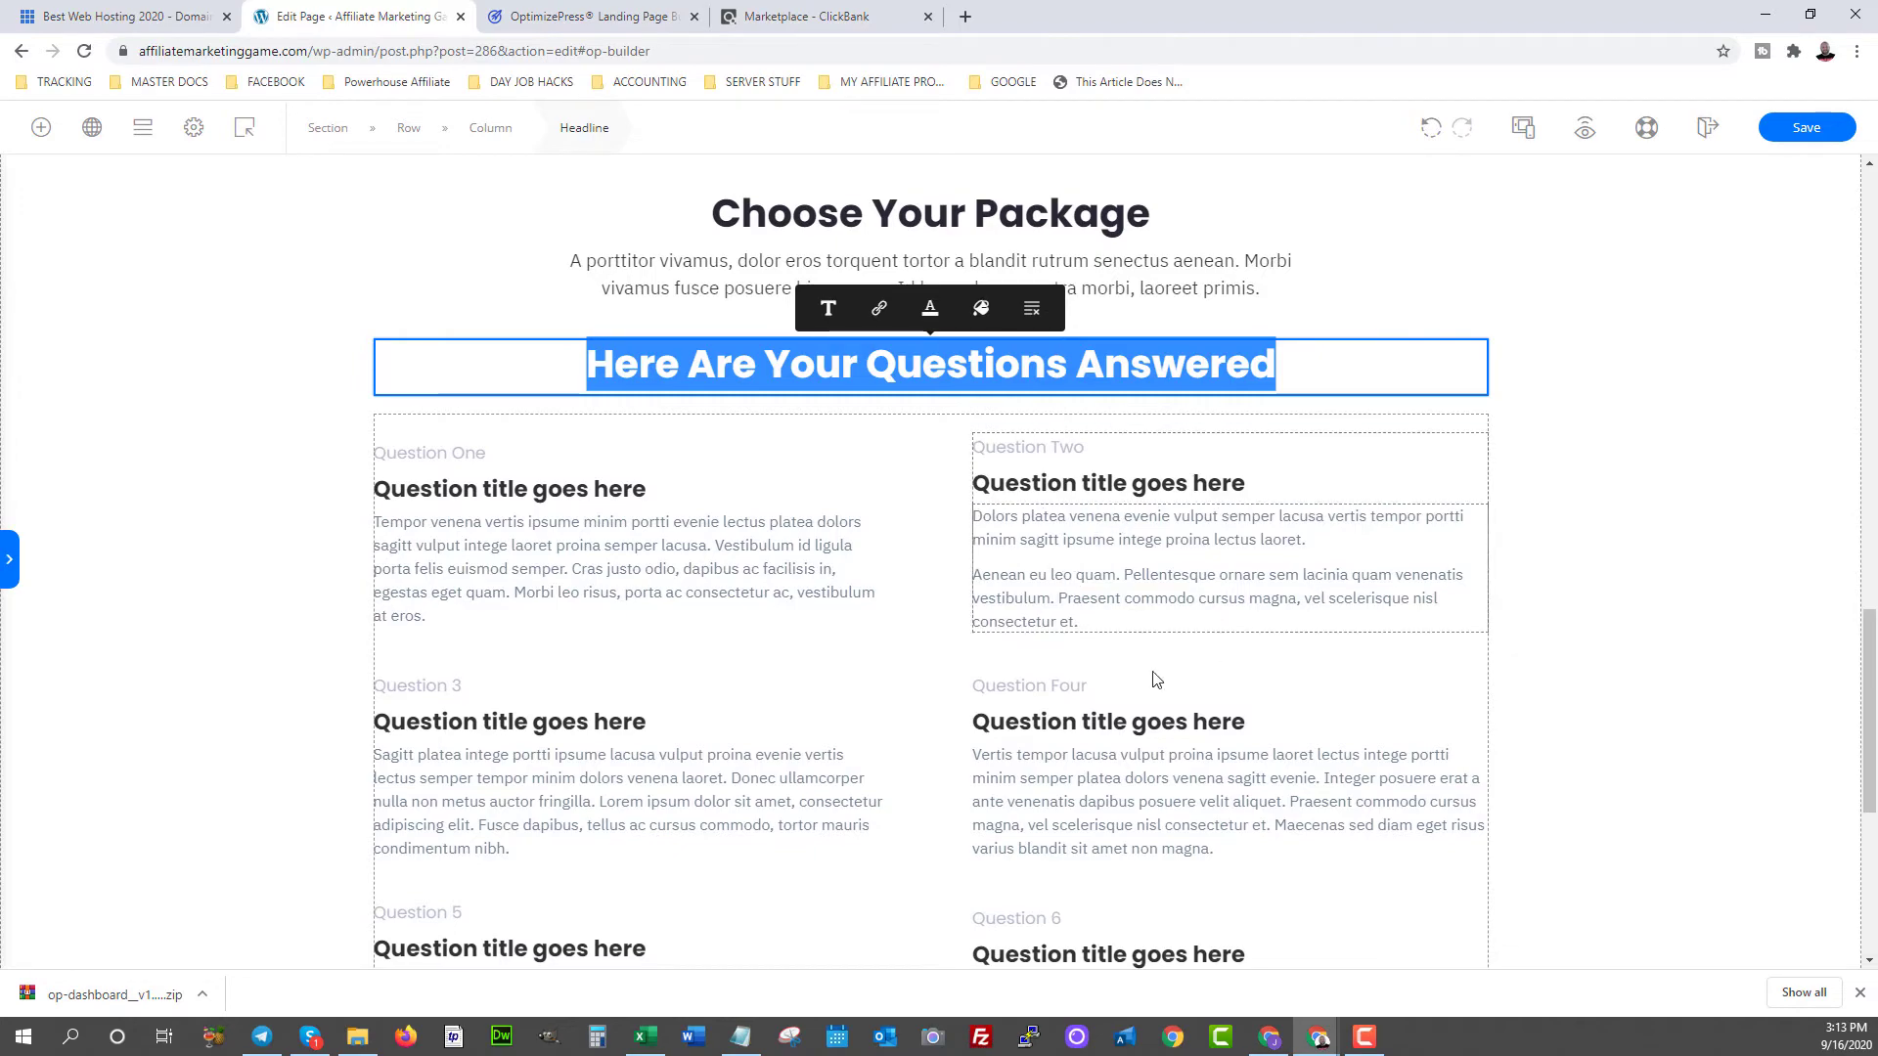
scroll(1147, 604, "down", 5)
scroll(1111, 612, "up", 4)
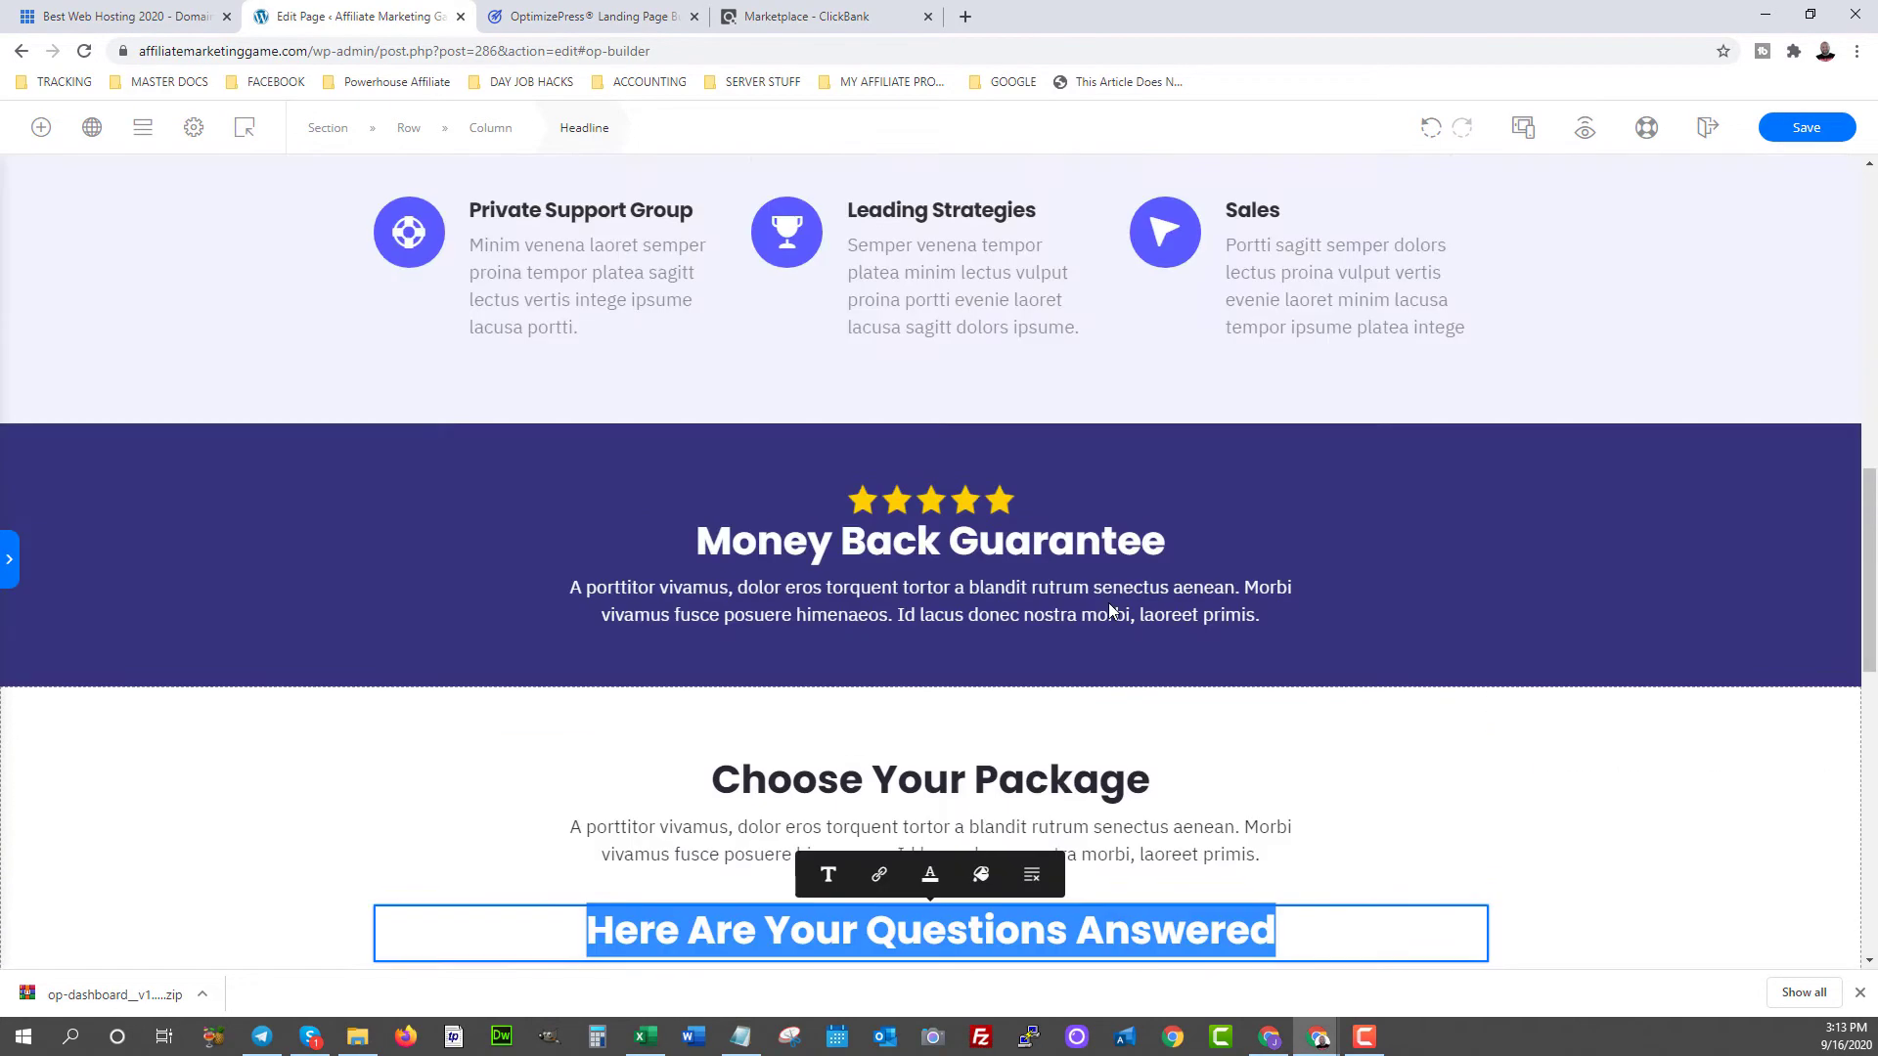
scroll(1111, 608, "up", 15)
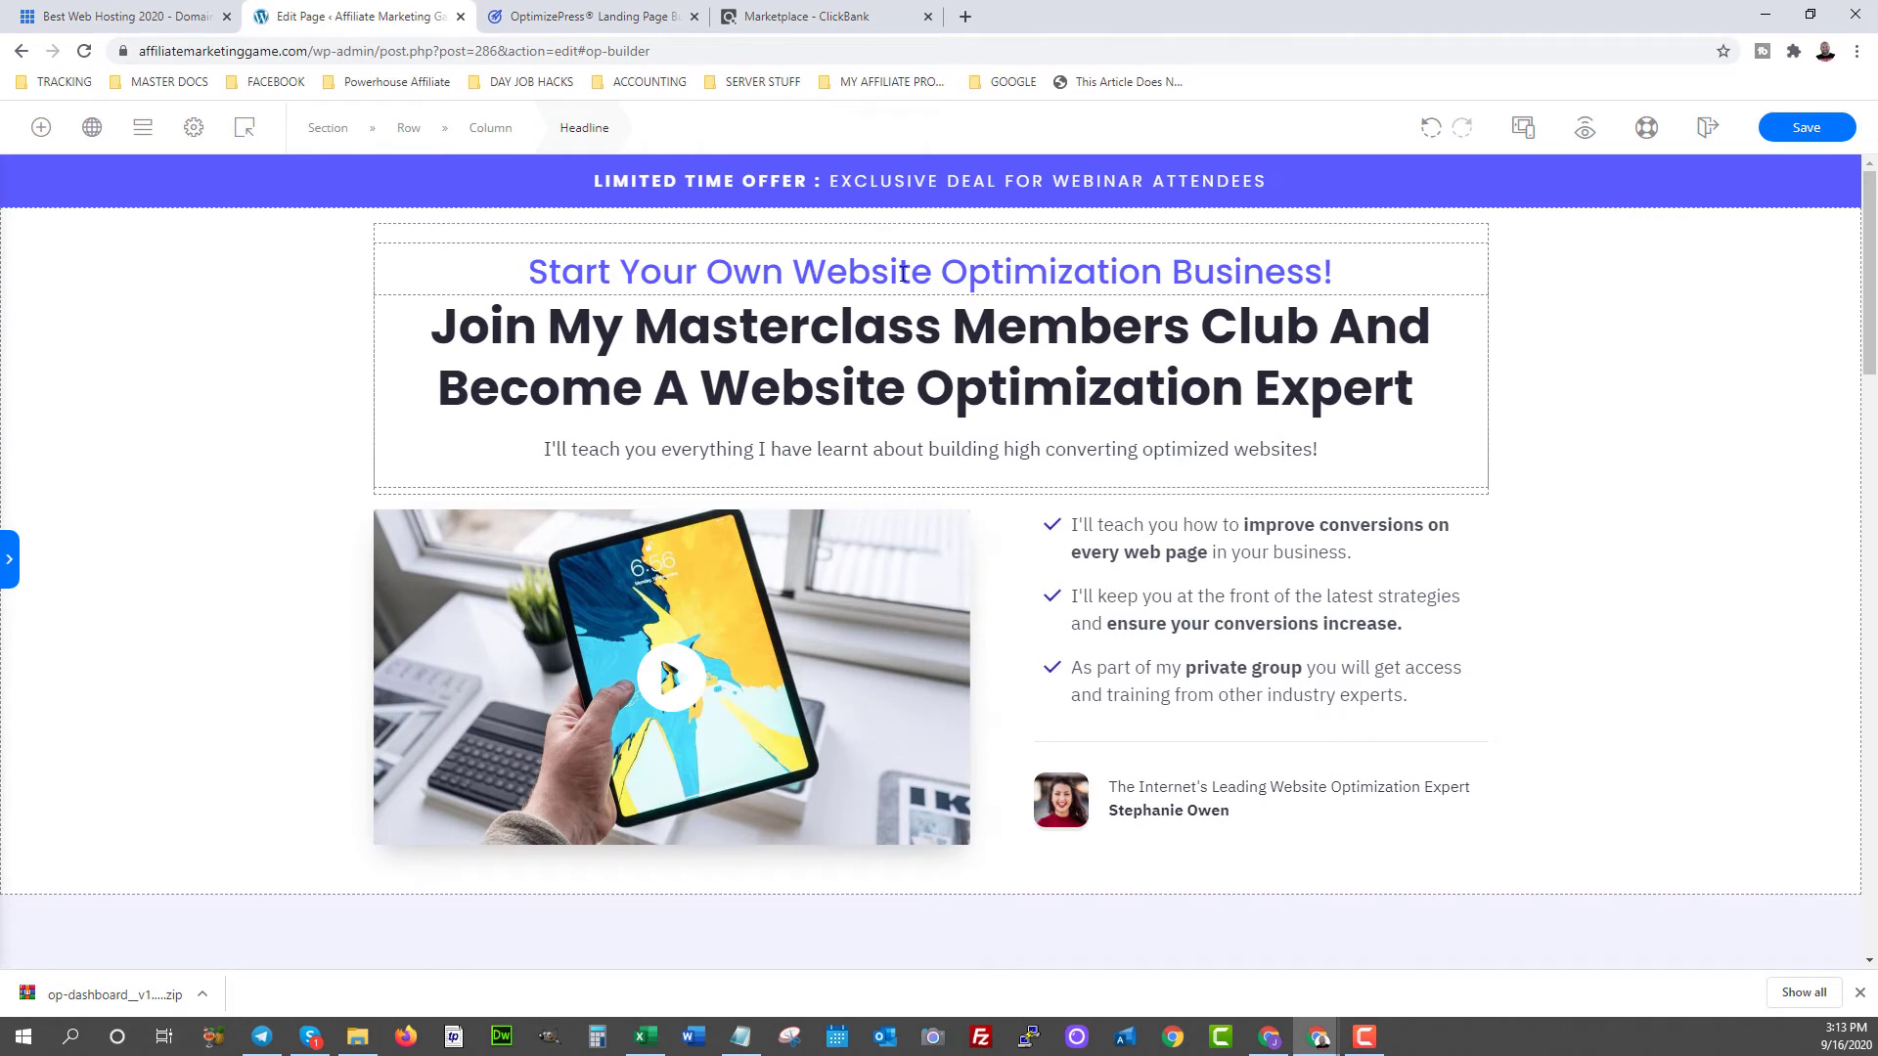
- Trim the tagline to 'Start Your Own Business!' and retitle the headline 'How to Become Financially Free Using the Internet...'
left_click_drag(793, 272, 1166, 272)
key("BackSpace")
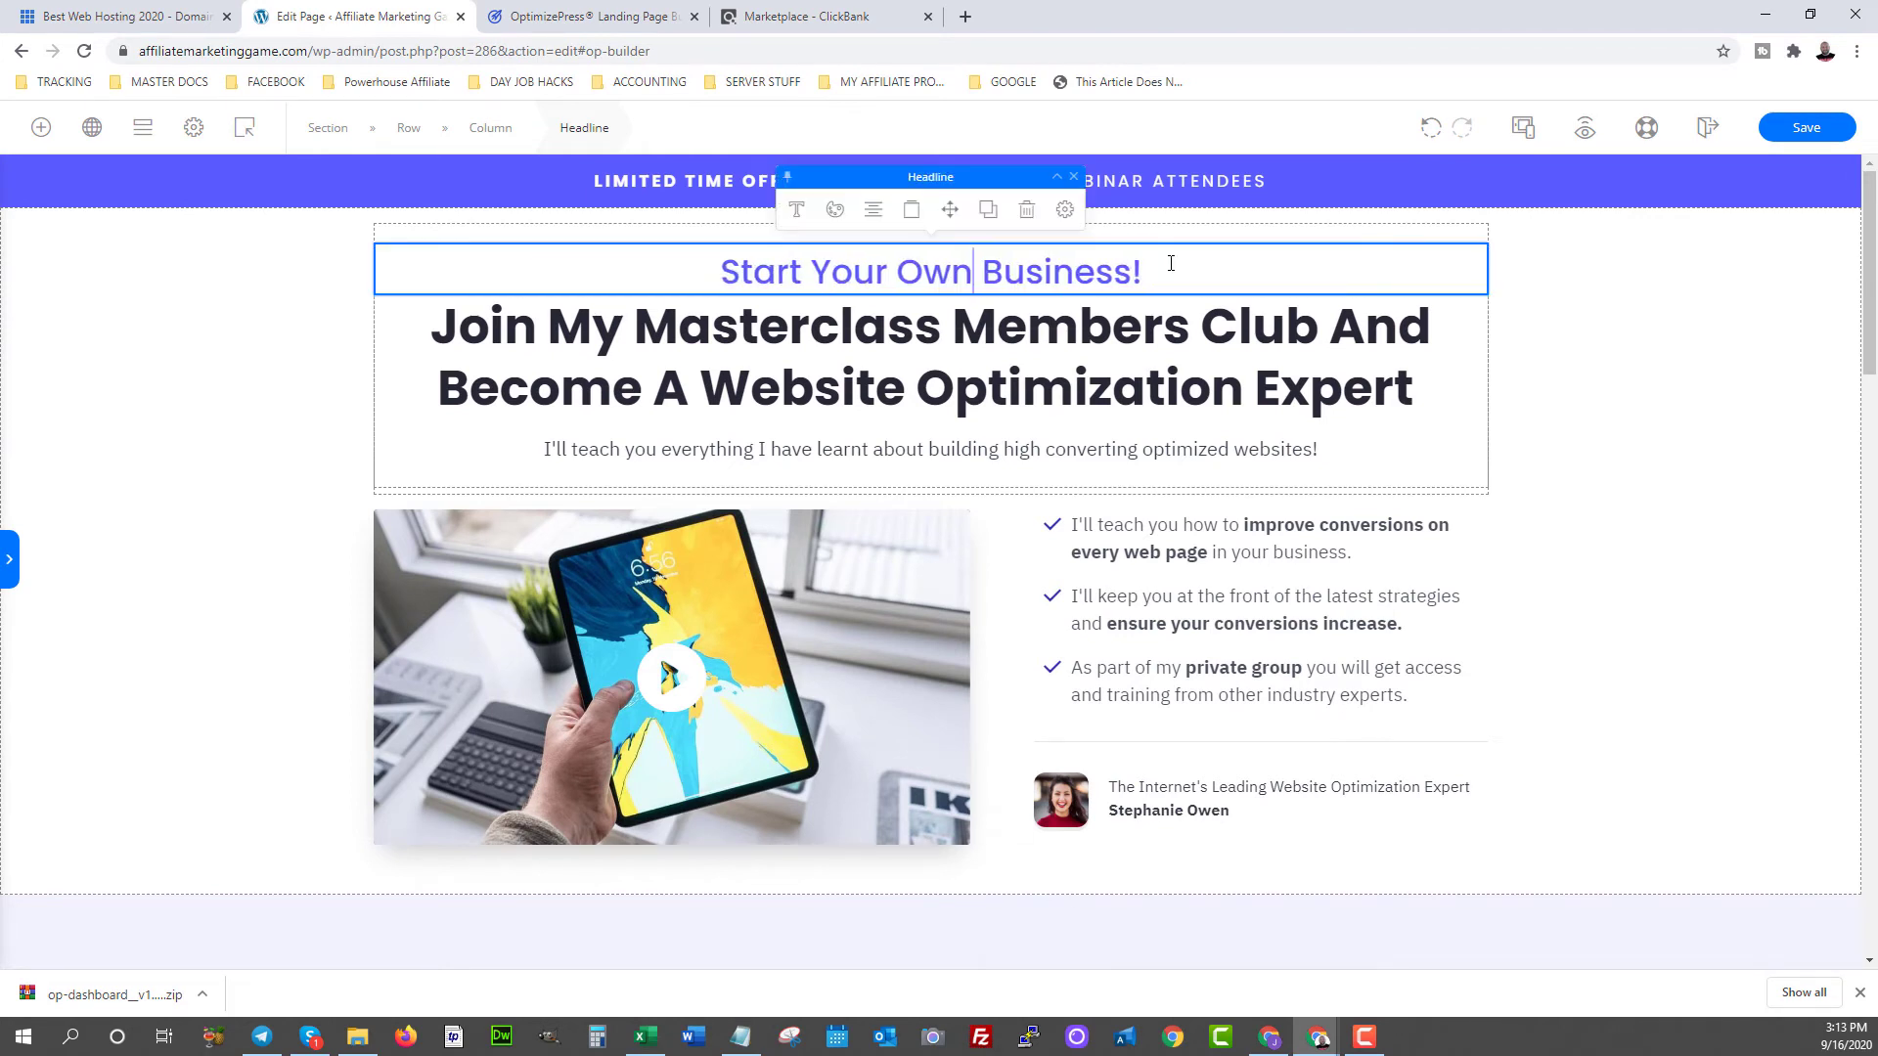
left_click_drag(443, 316, 1467, 397)
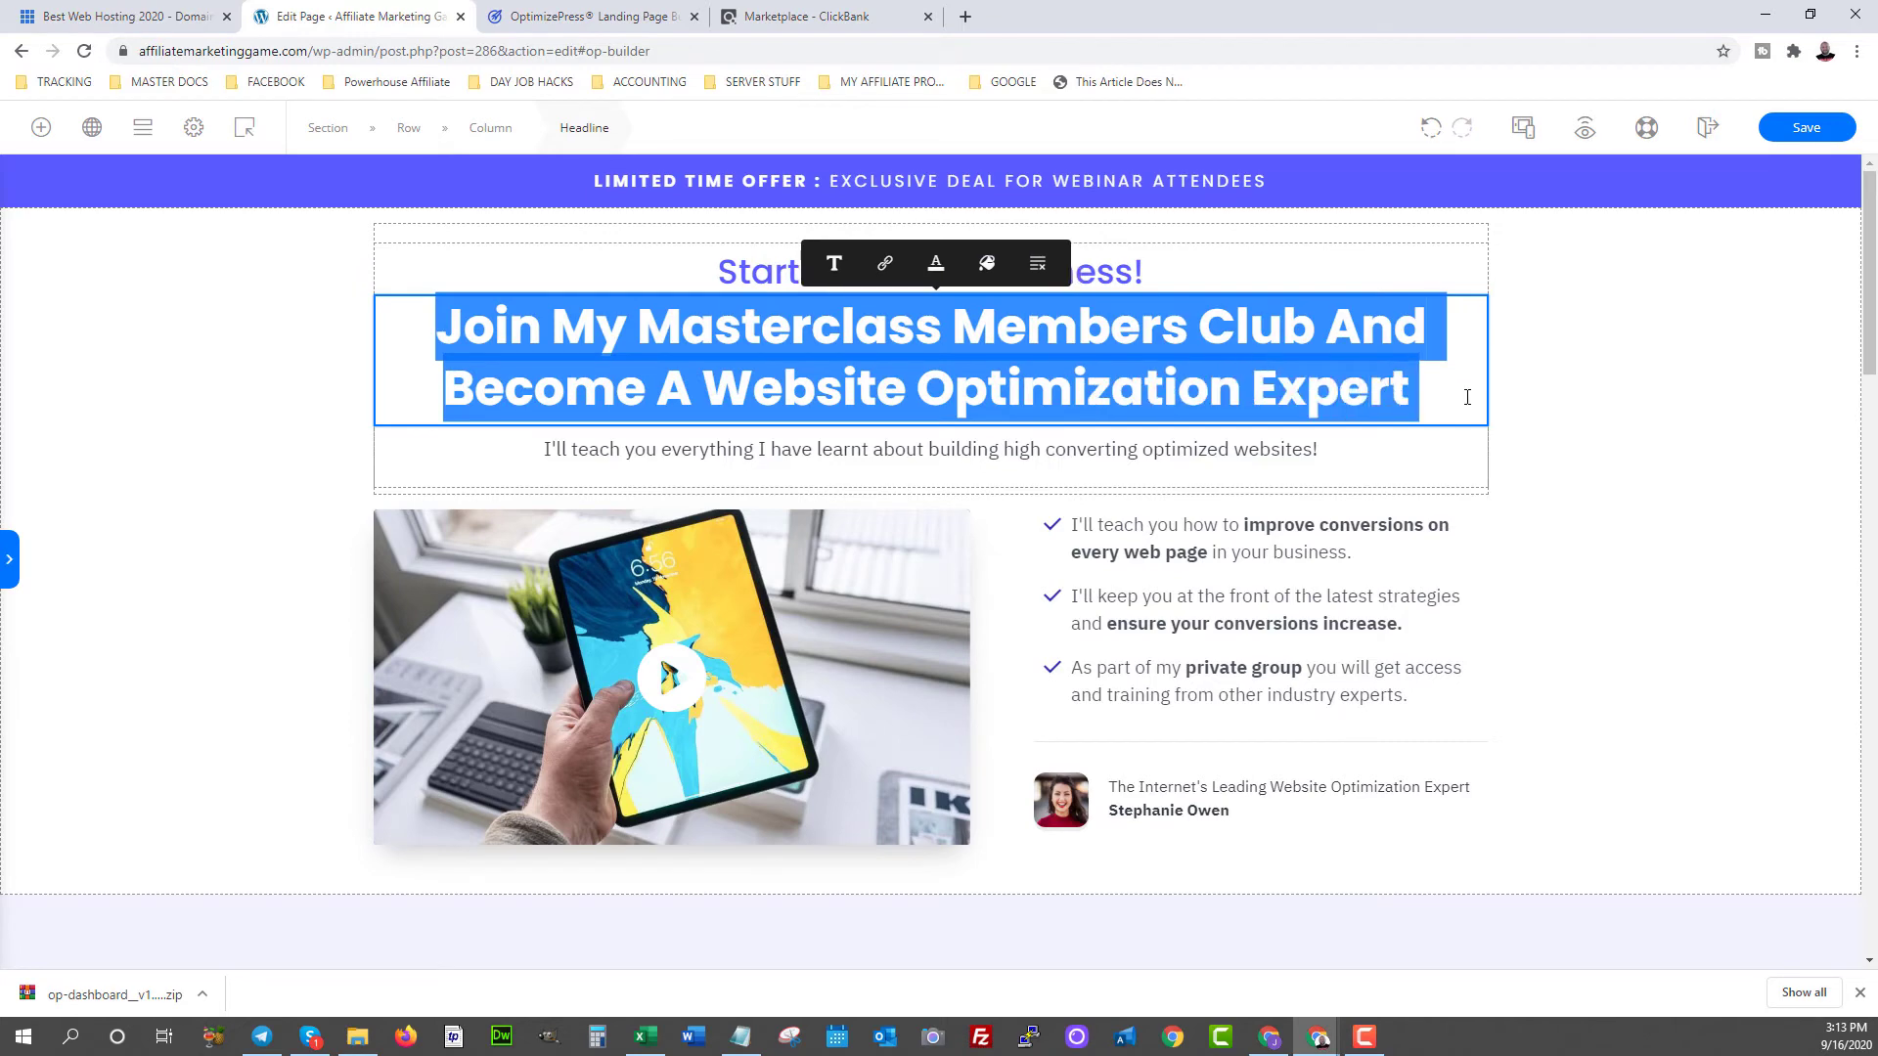
type("How to Become ")
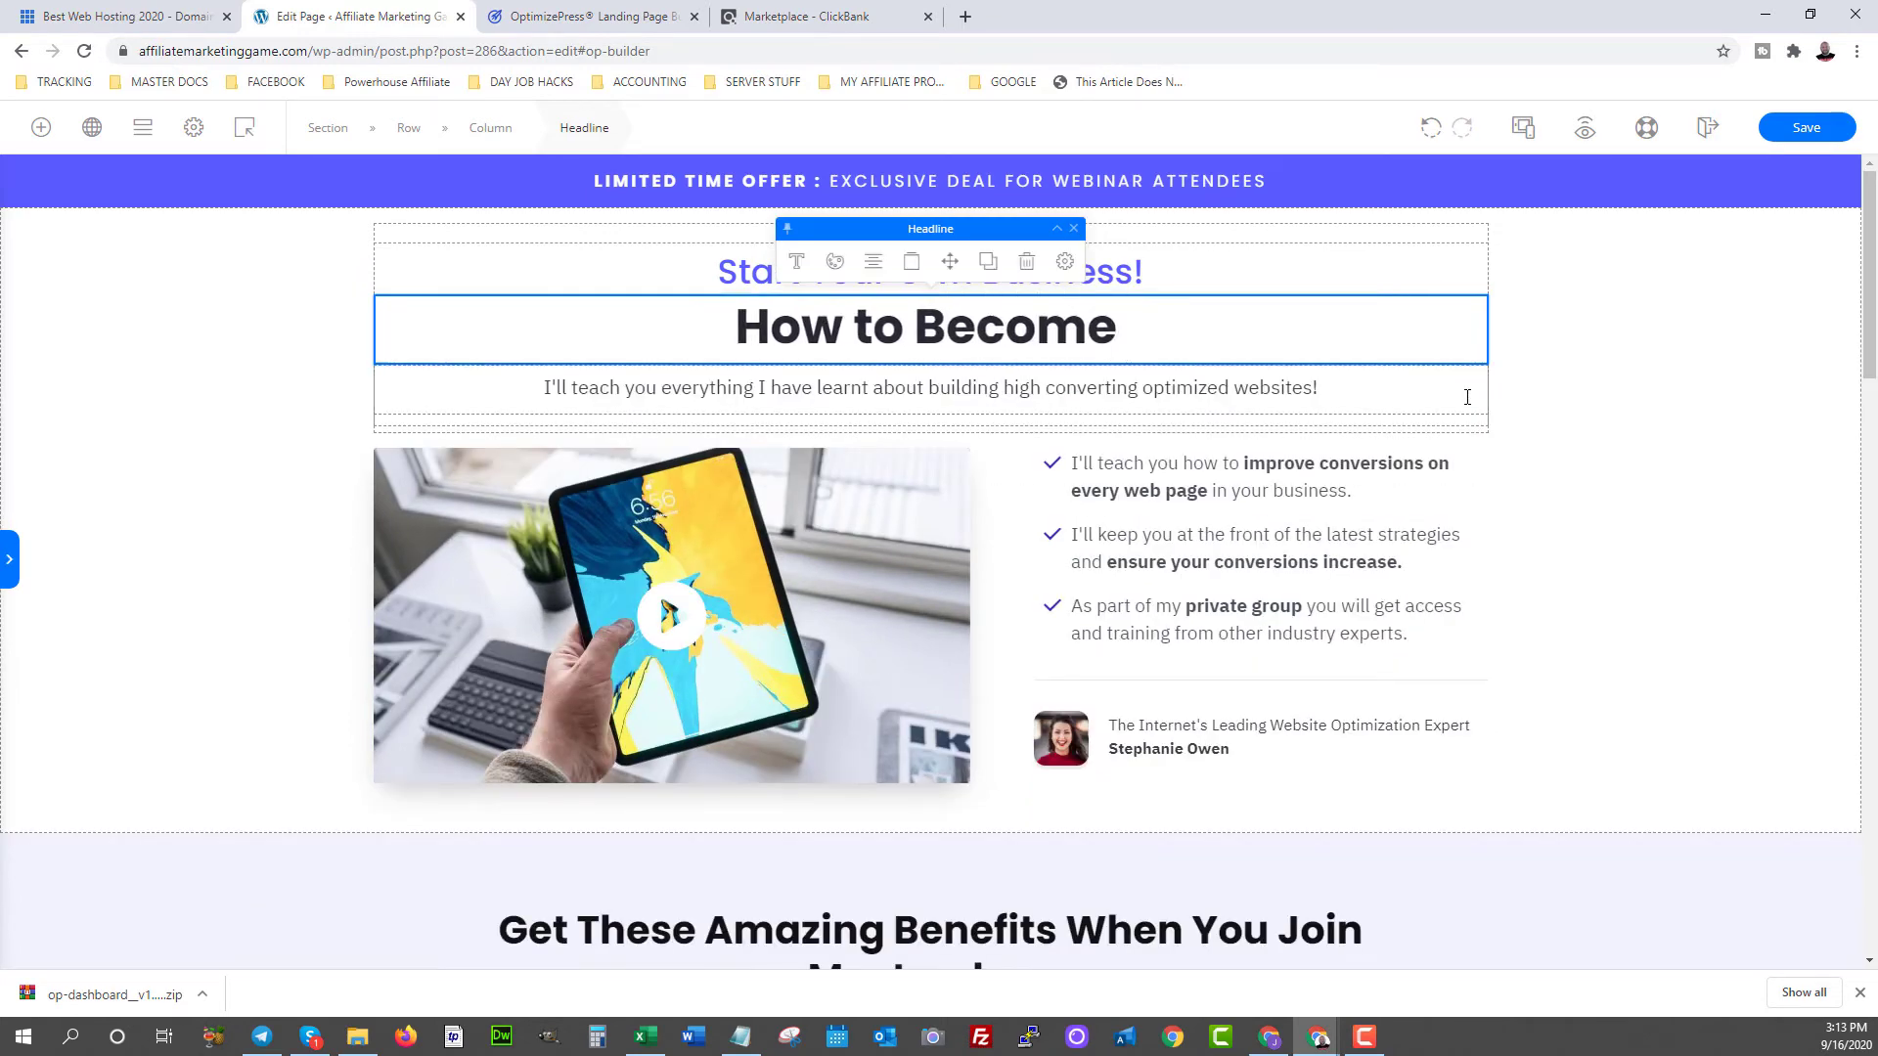
type("Finan")
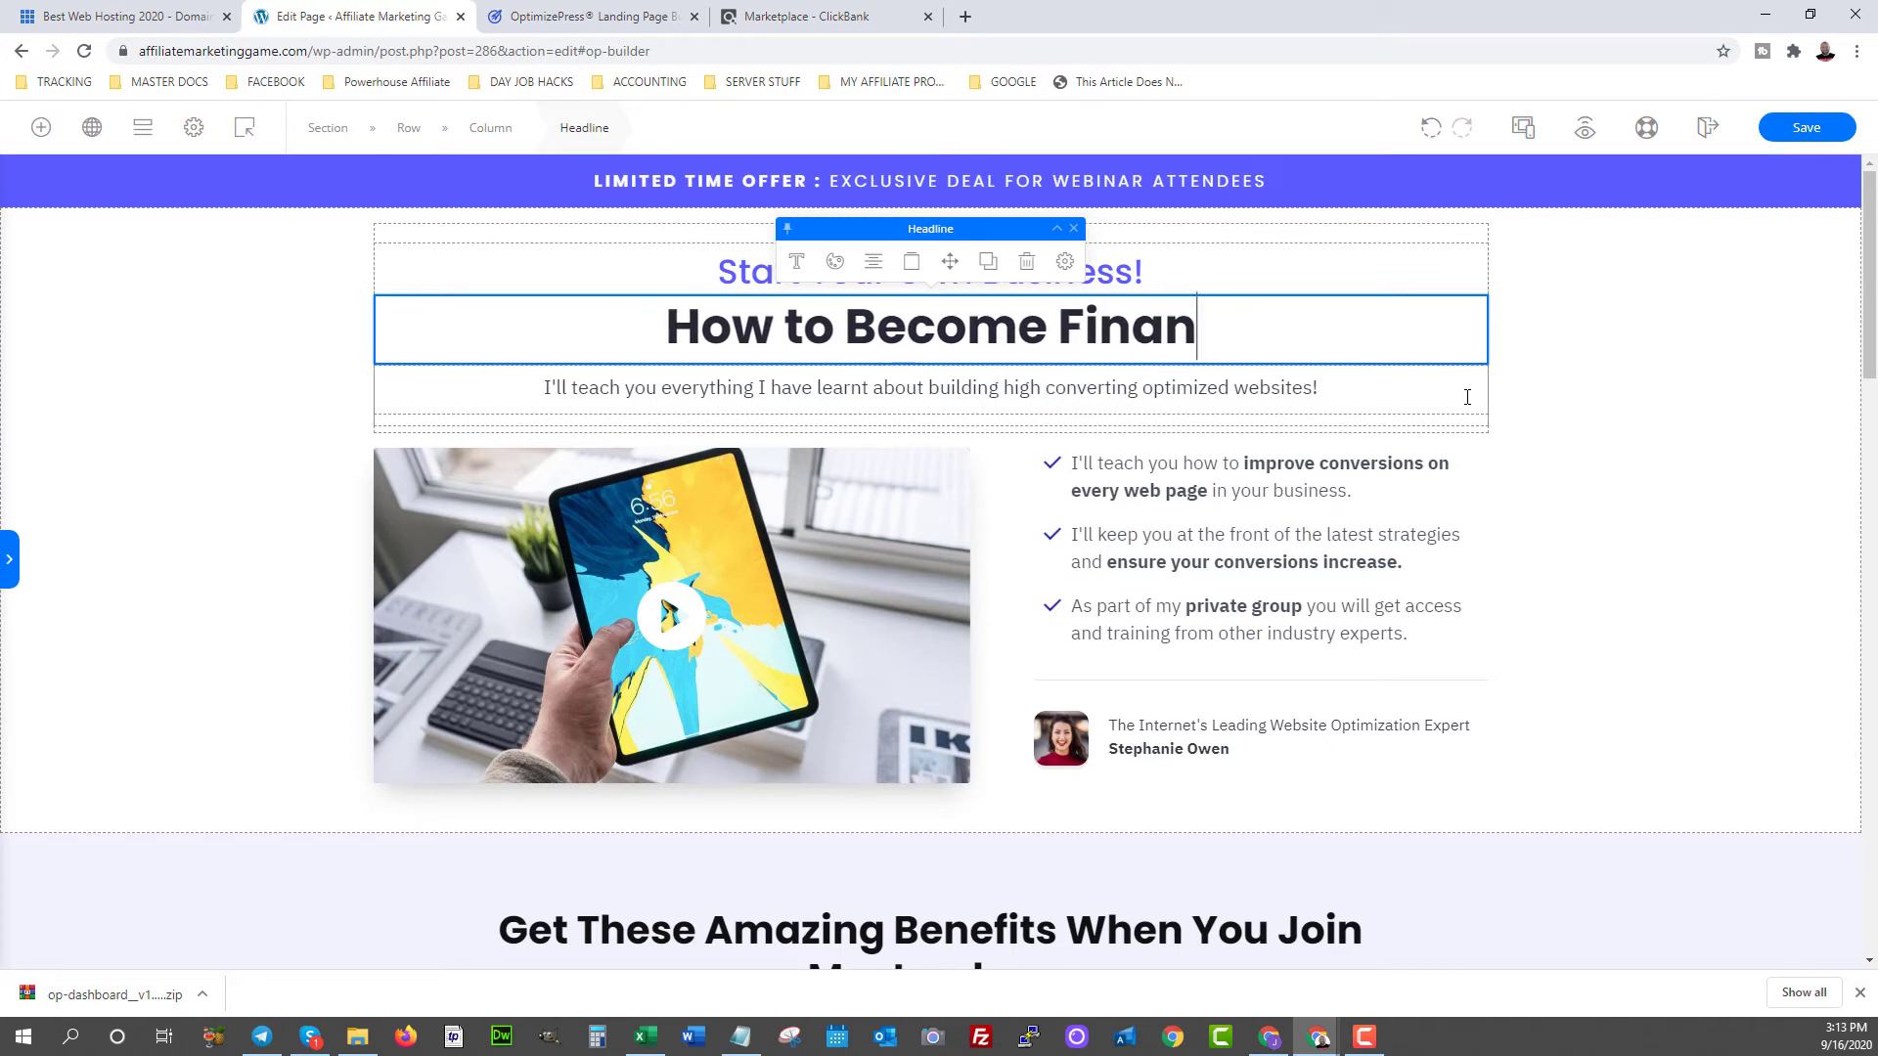
type("cially Free ")
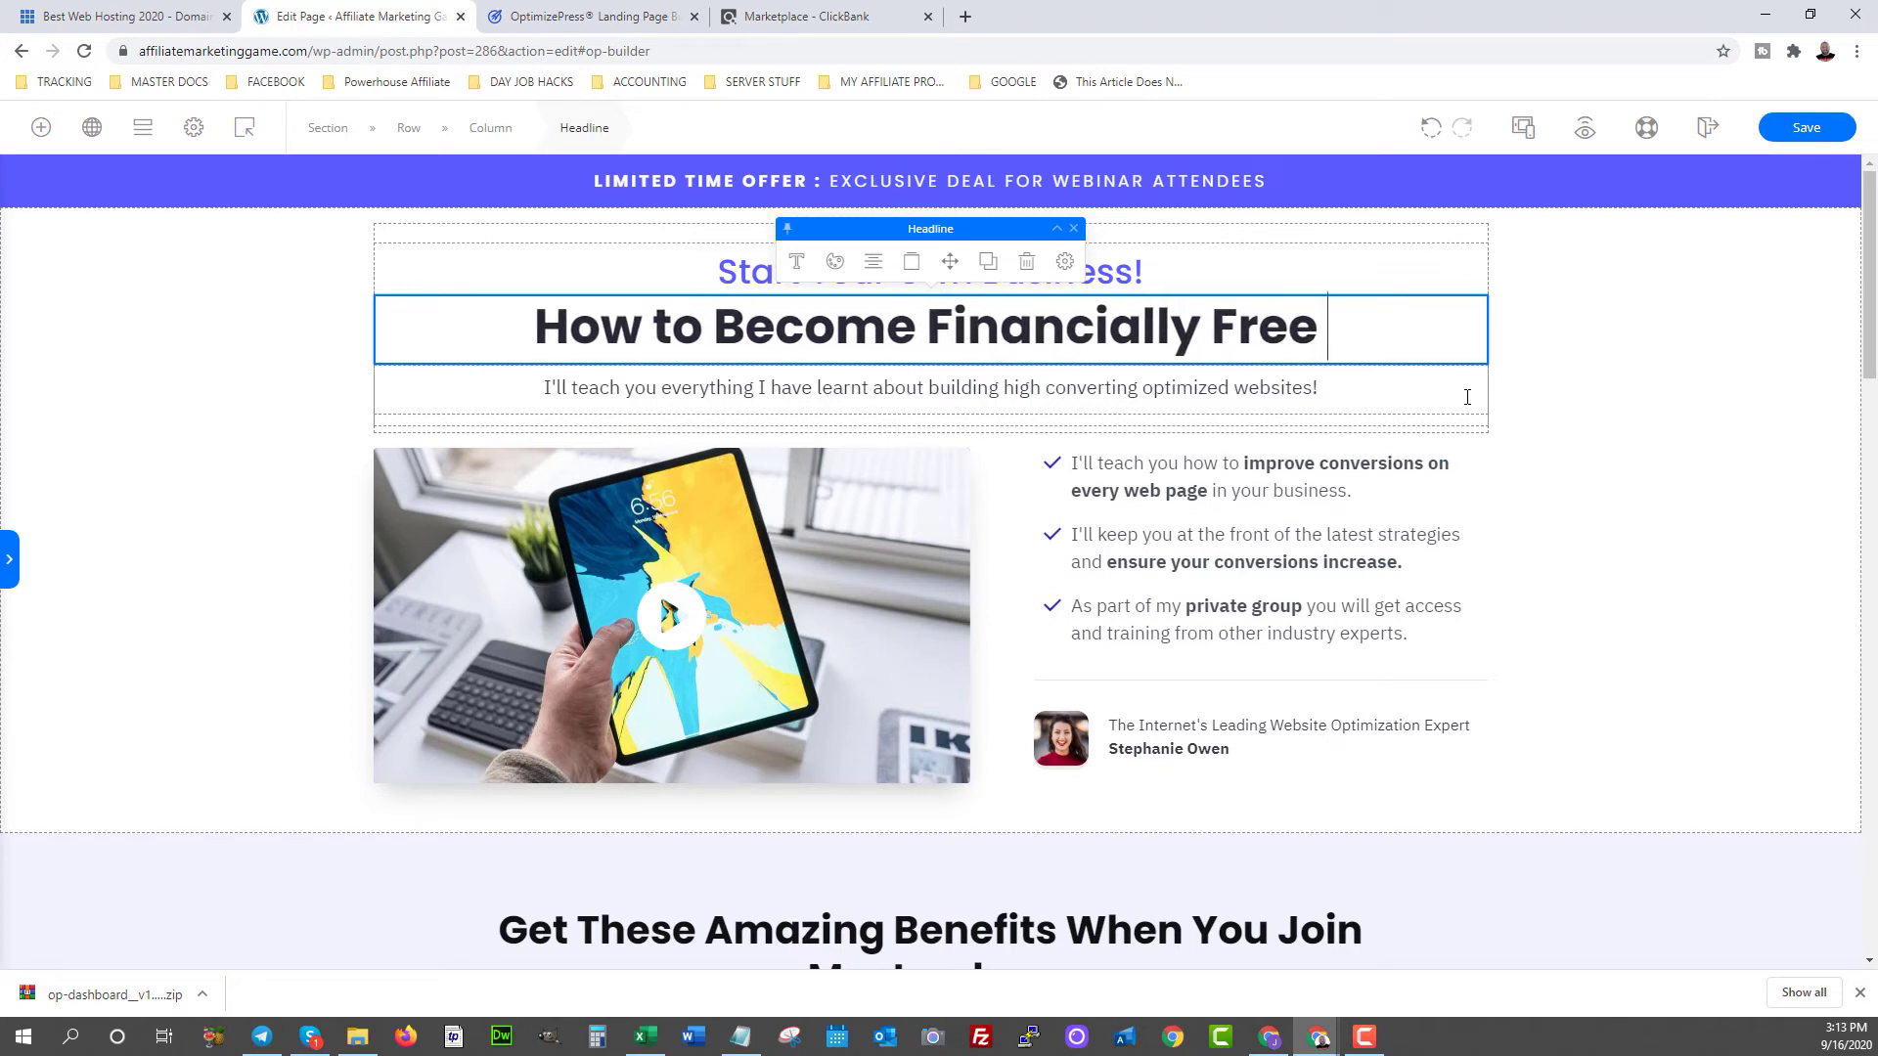
type("Using the Inter")
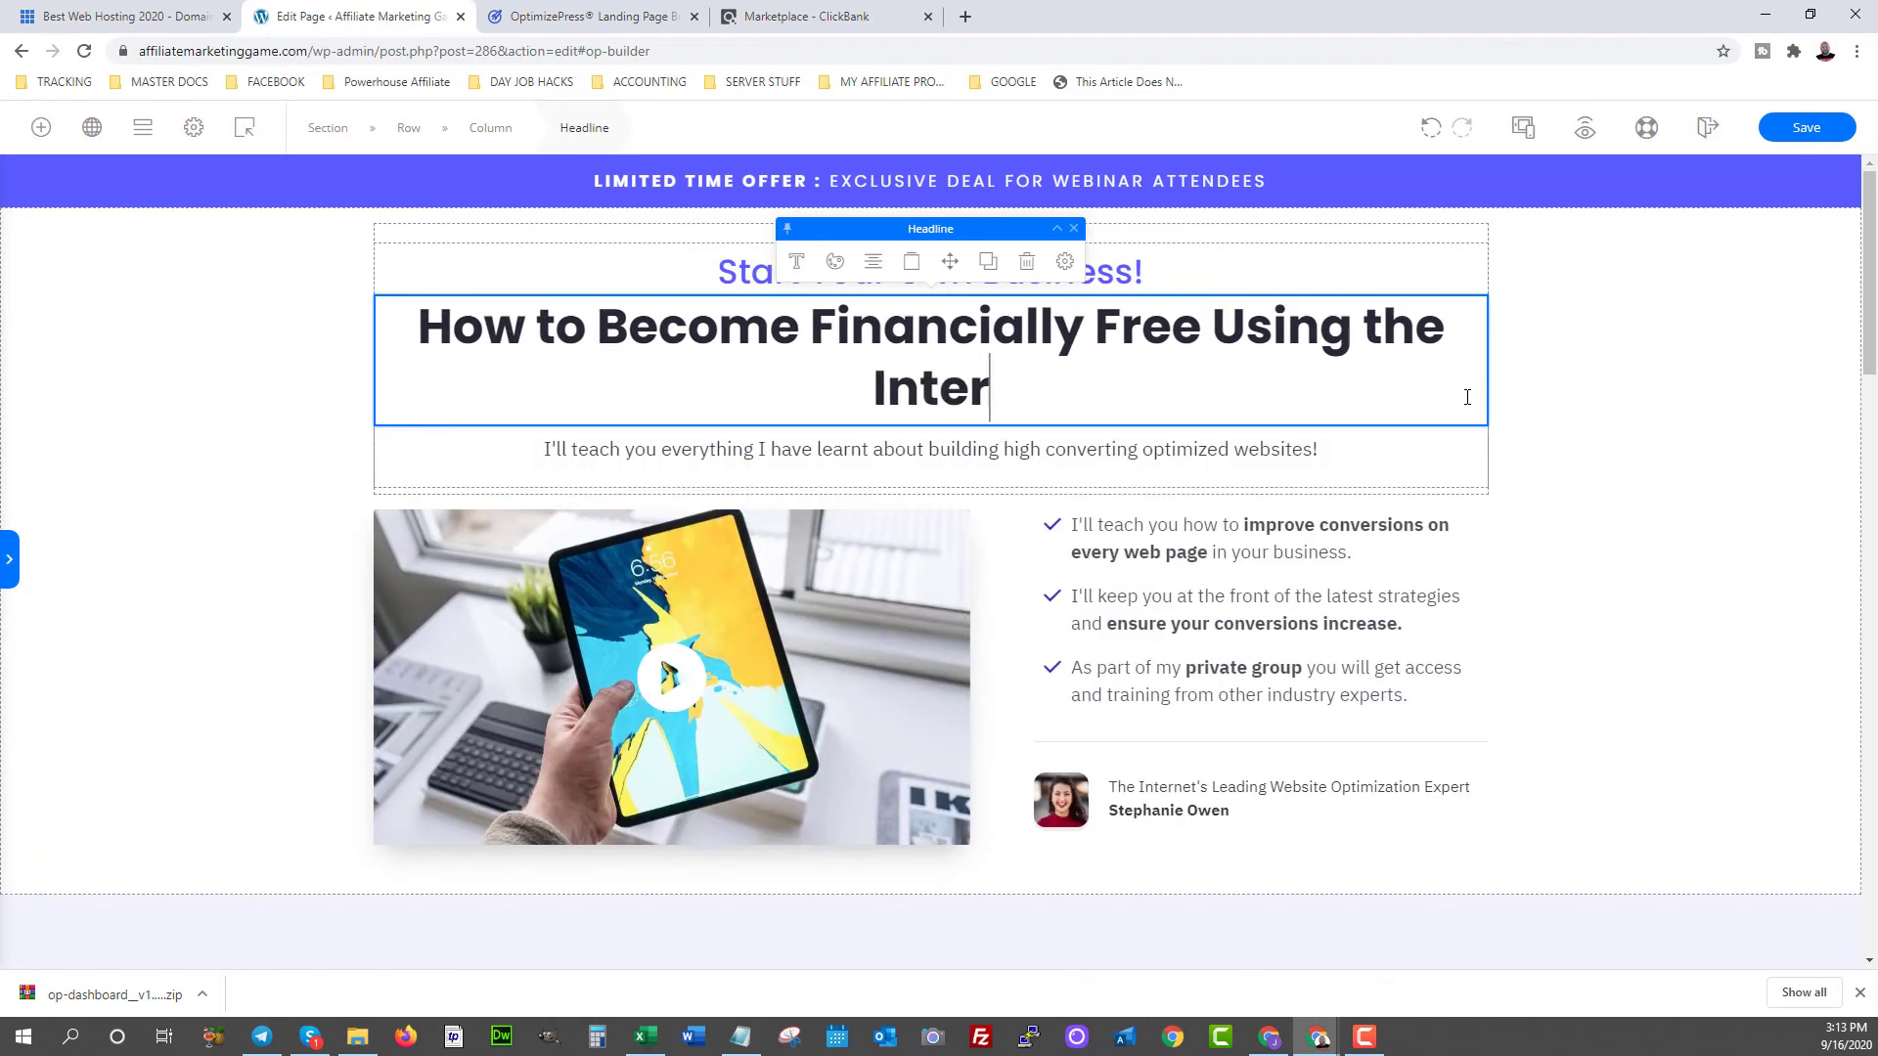
type("net?")
key("BackSpace")
key("BackSpace")
type("...")
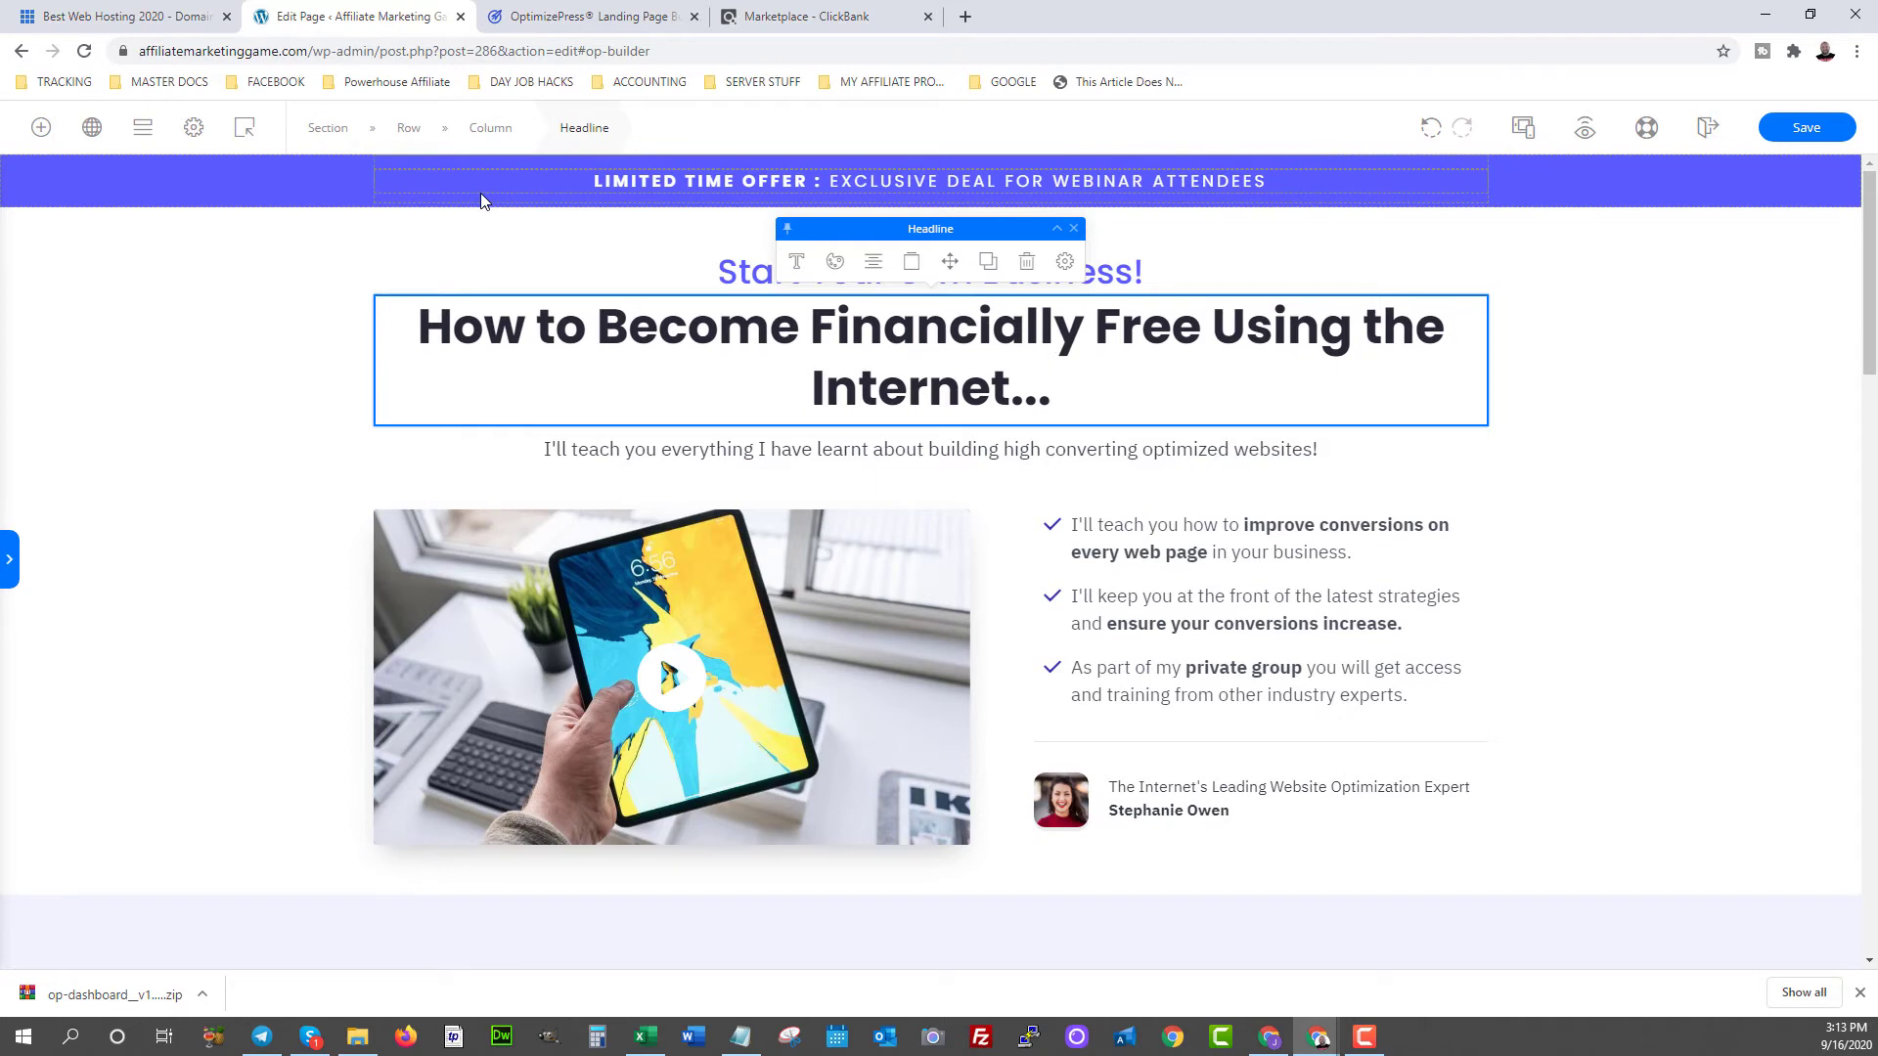
scroll(1076, 499, "down", 1)
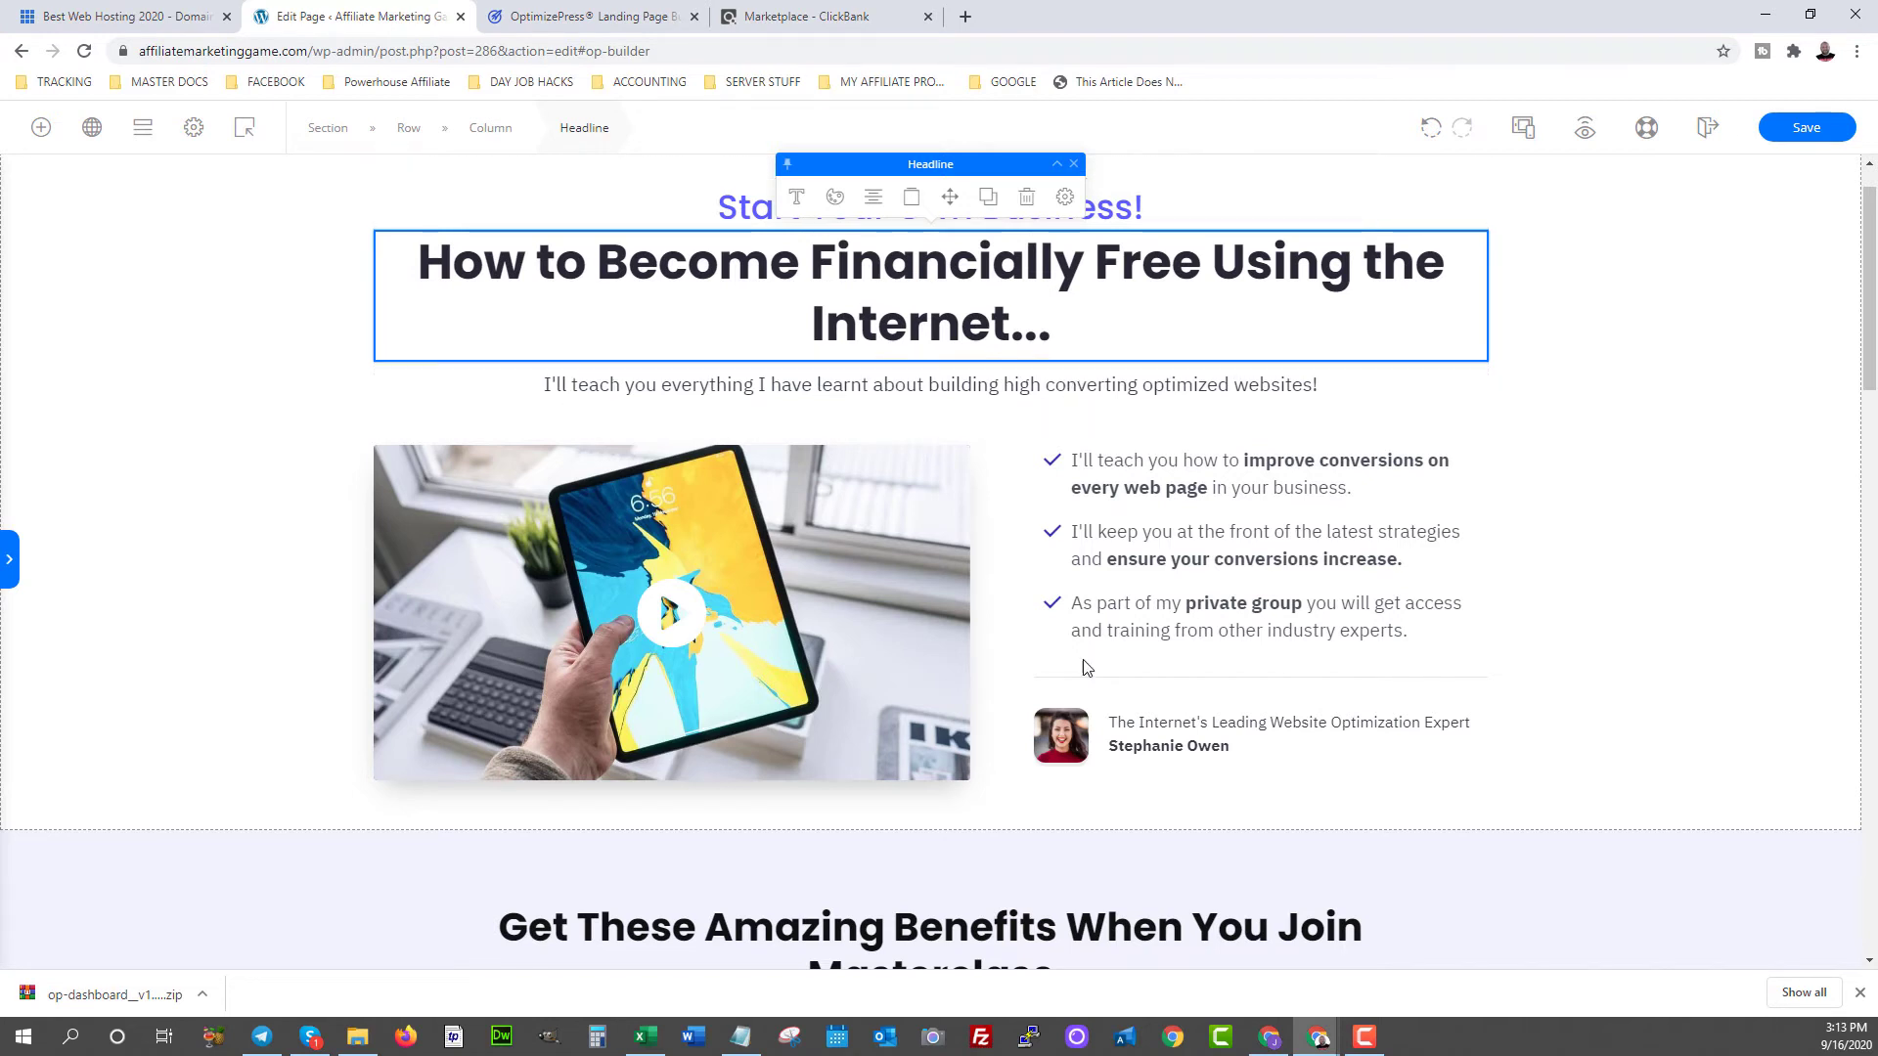
scroll(1174, 636, "down", 3)
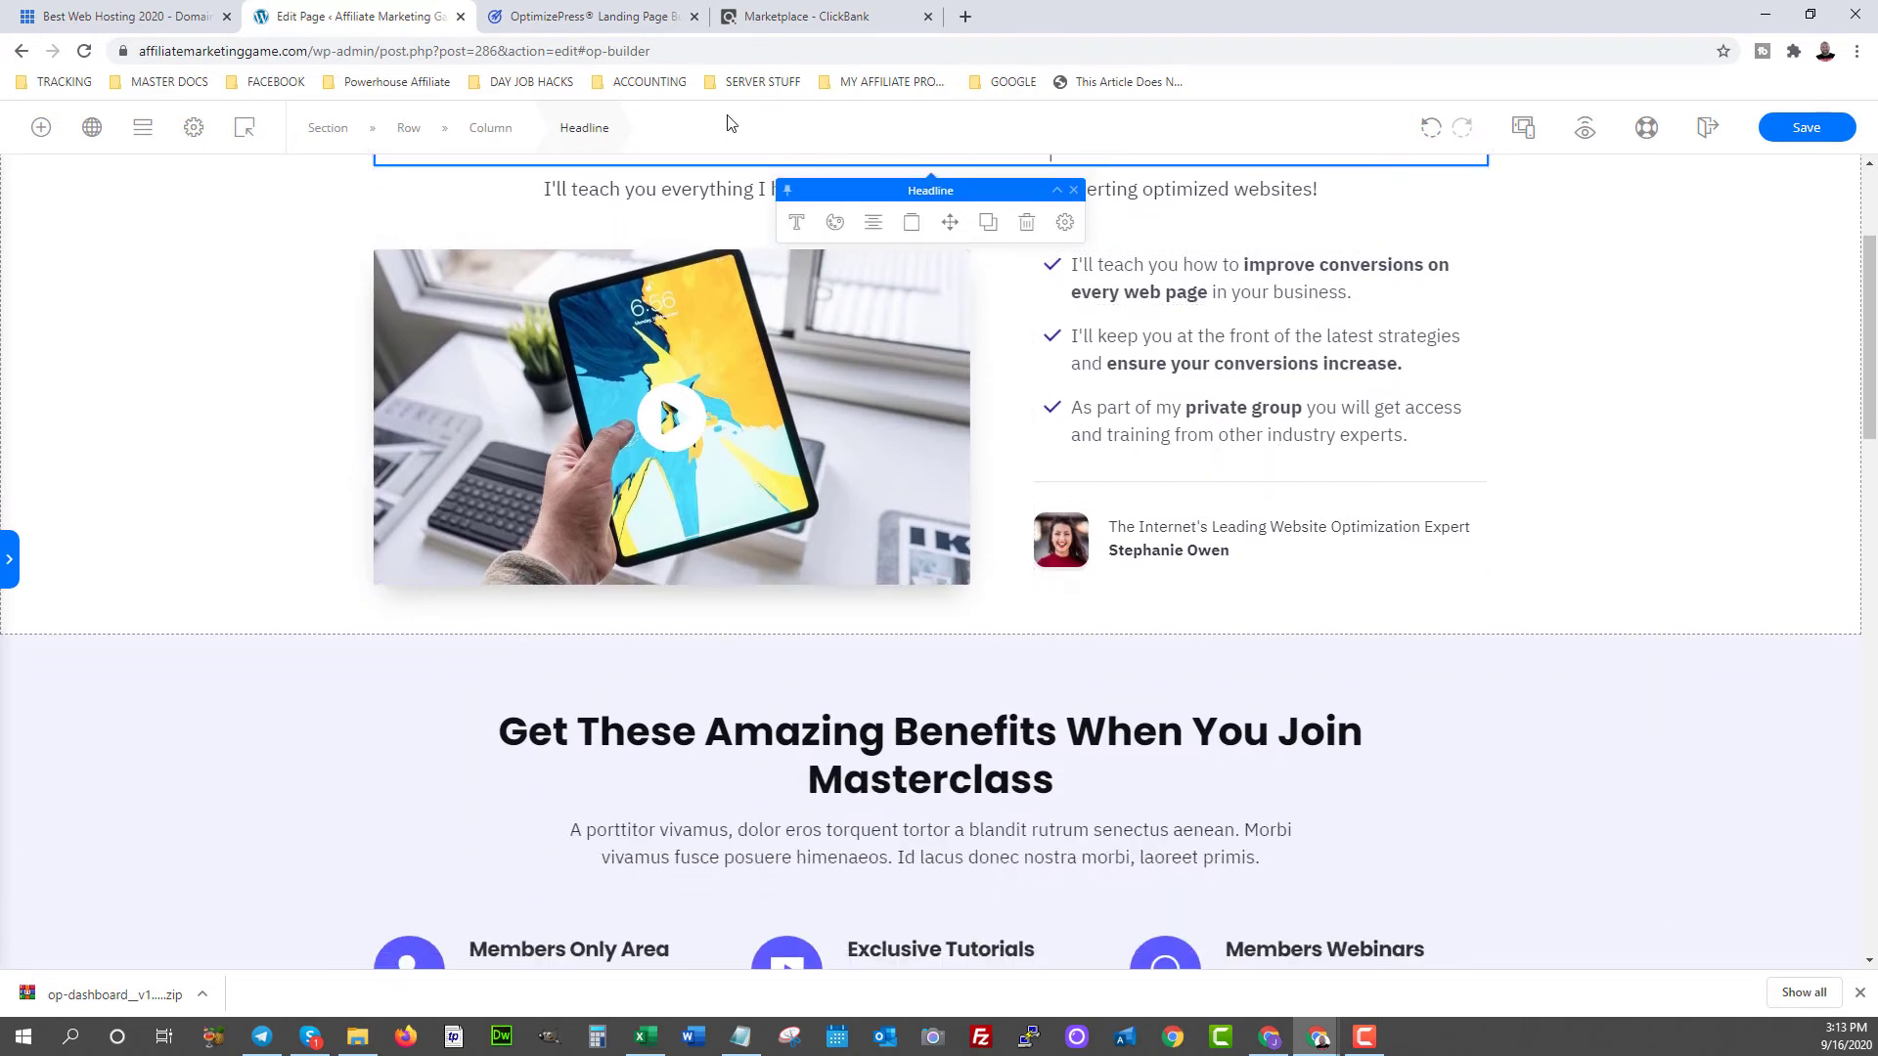
scroll(1211, 565, "up", 1)
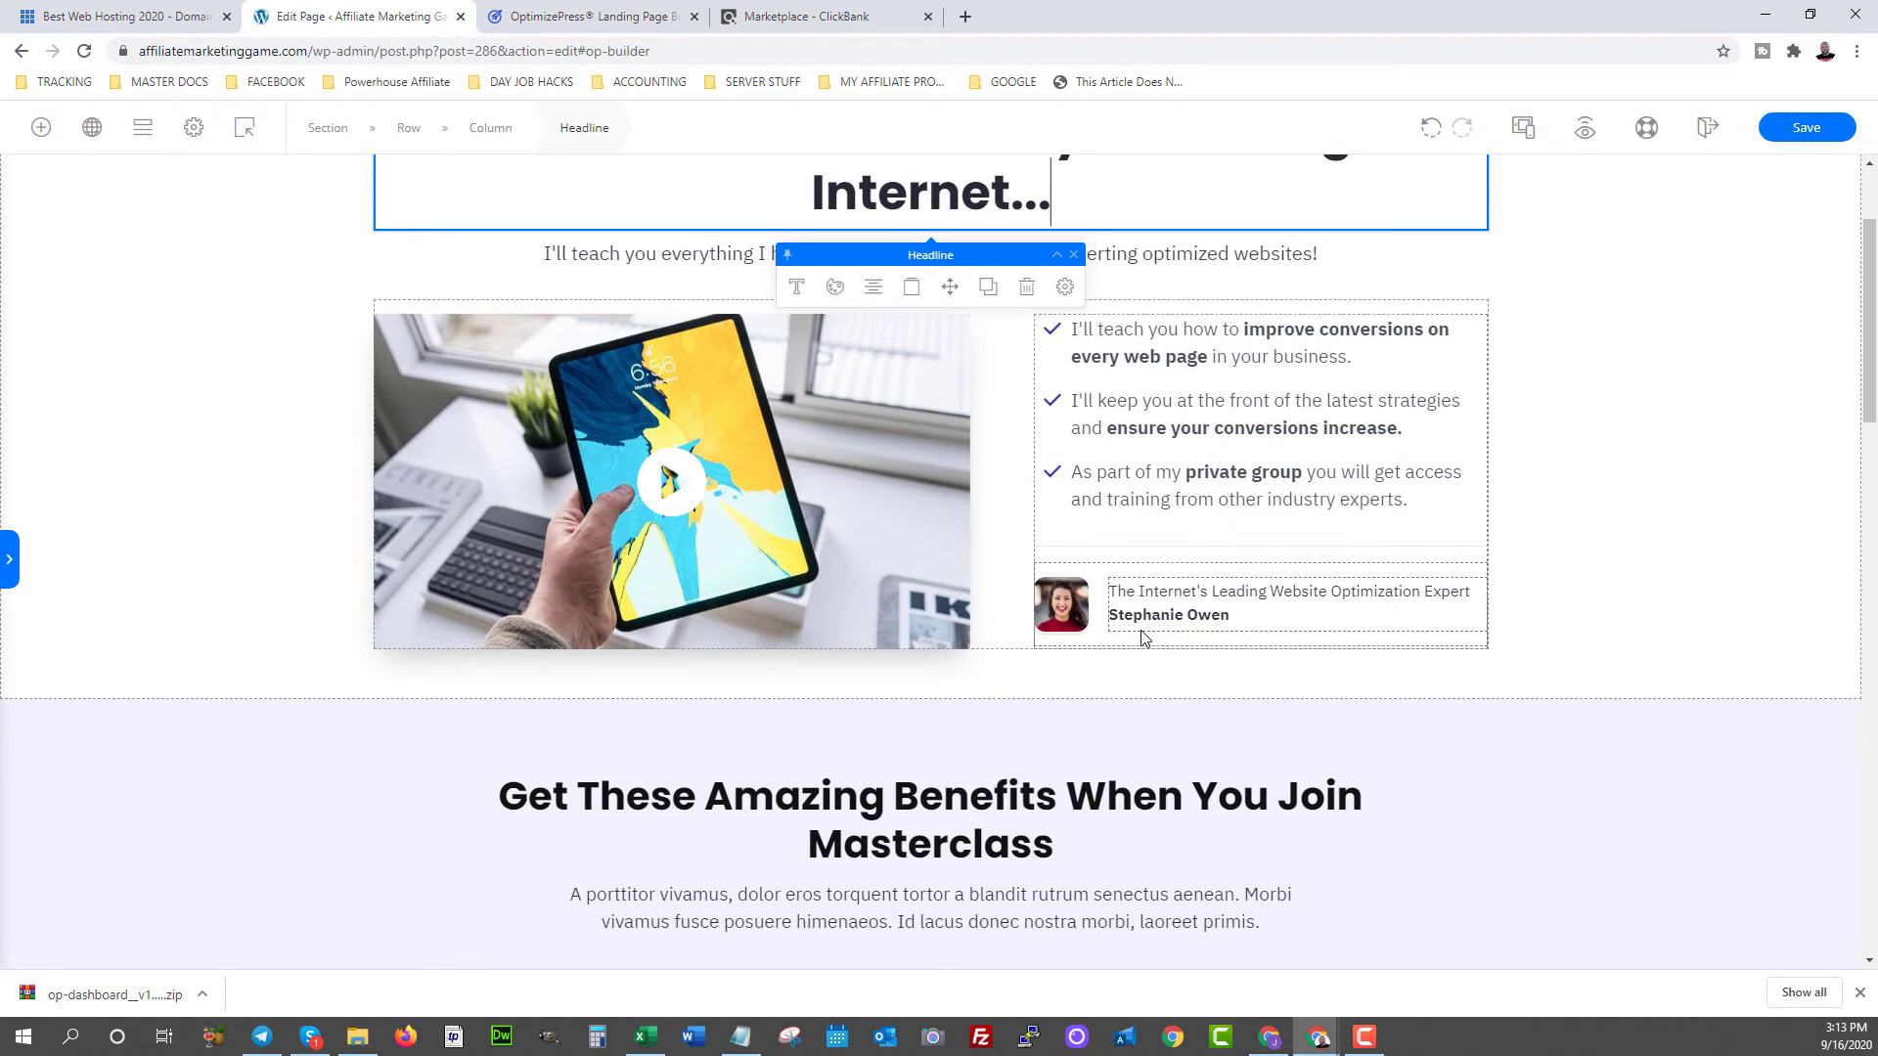
- Place a new button below the bullet list and give it the green rectangular style
left_click(40, 127)
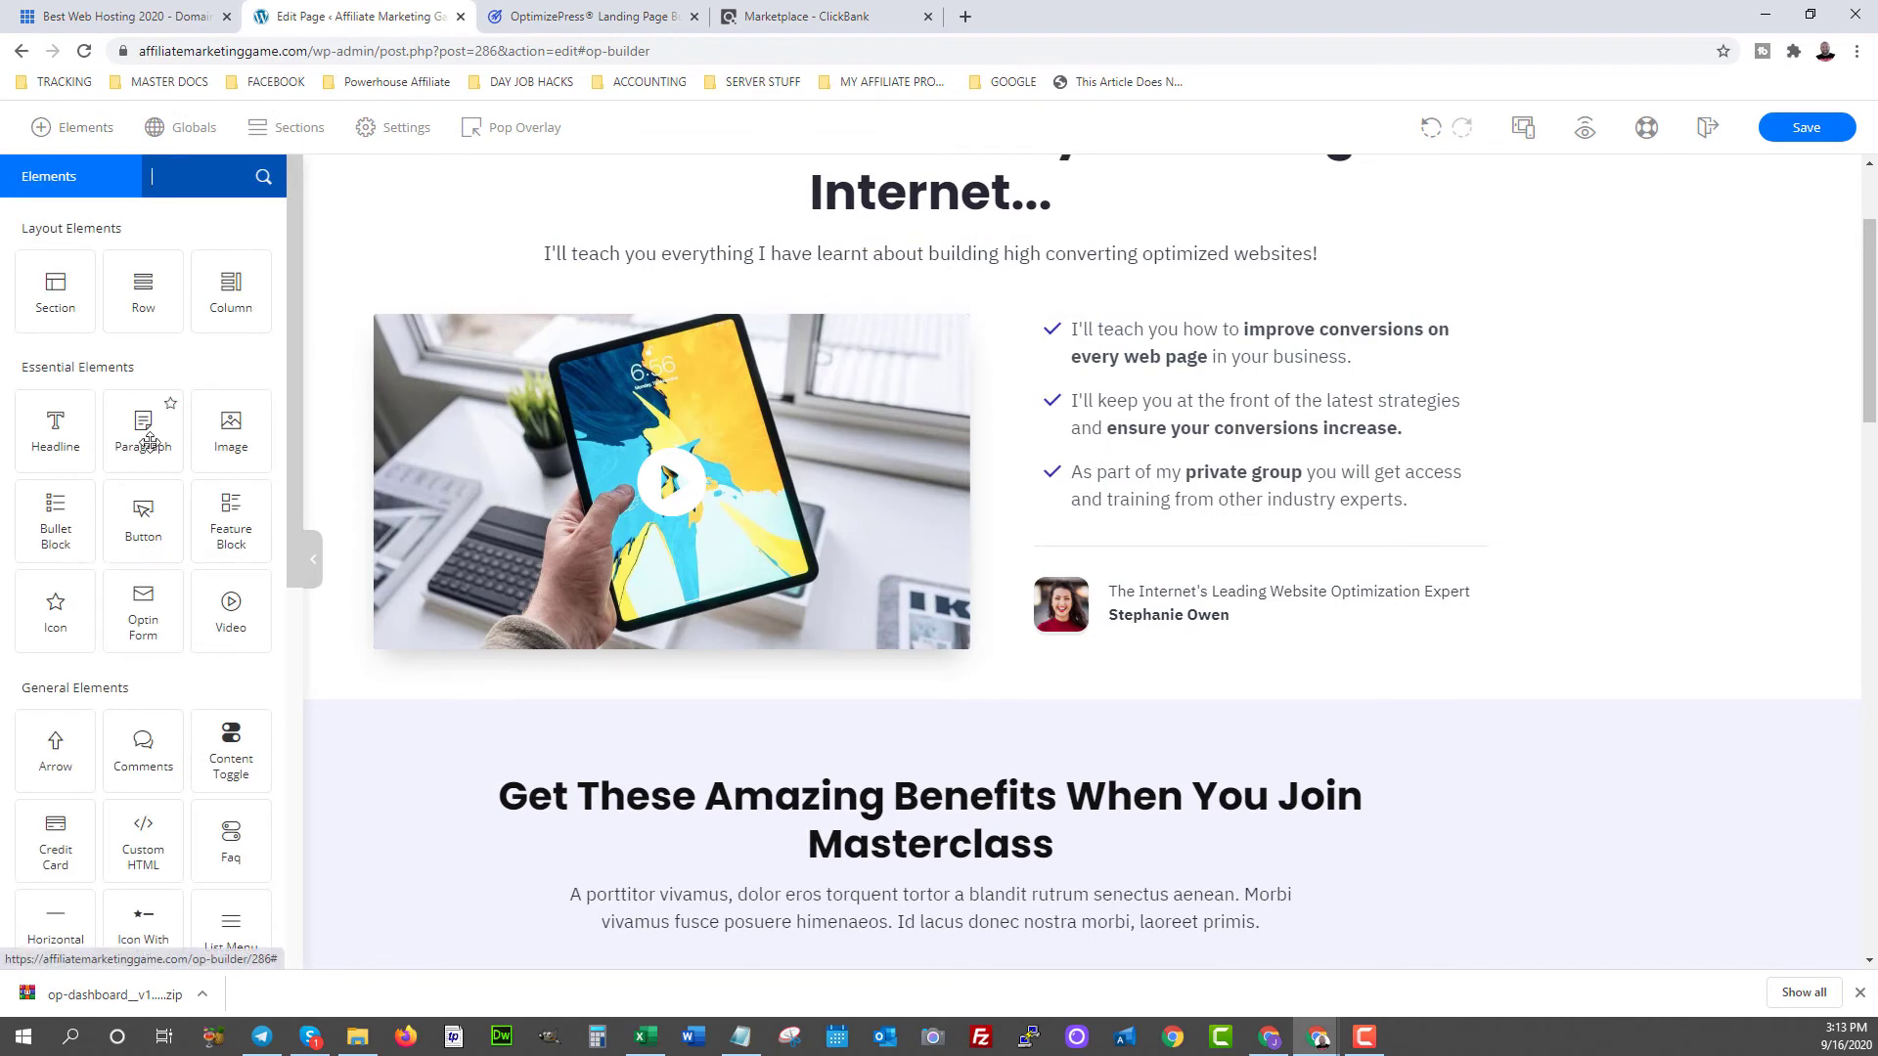
left_click_drag(295, 531, 1215, 546)
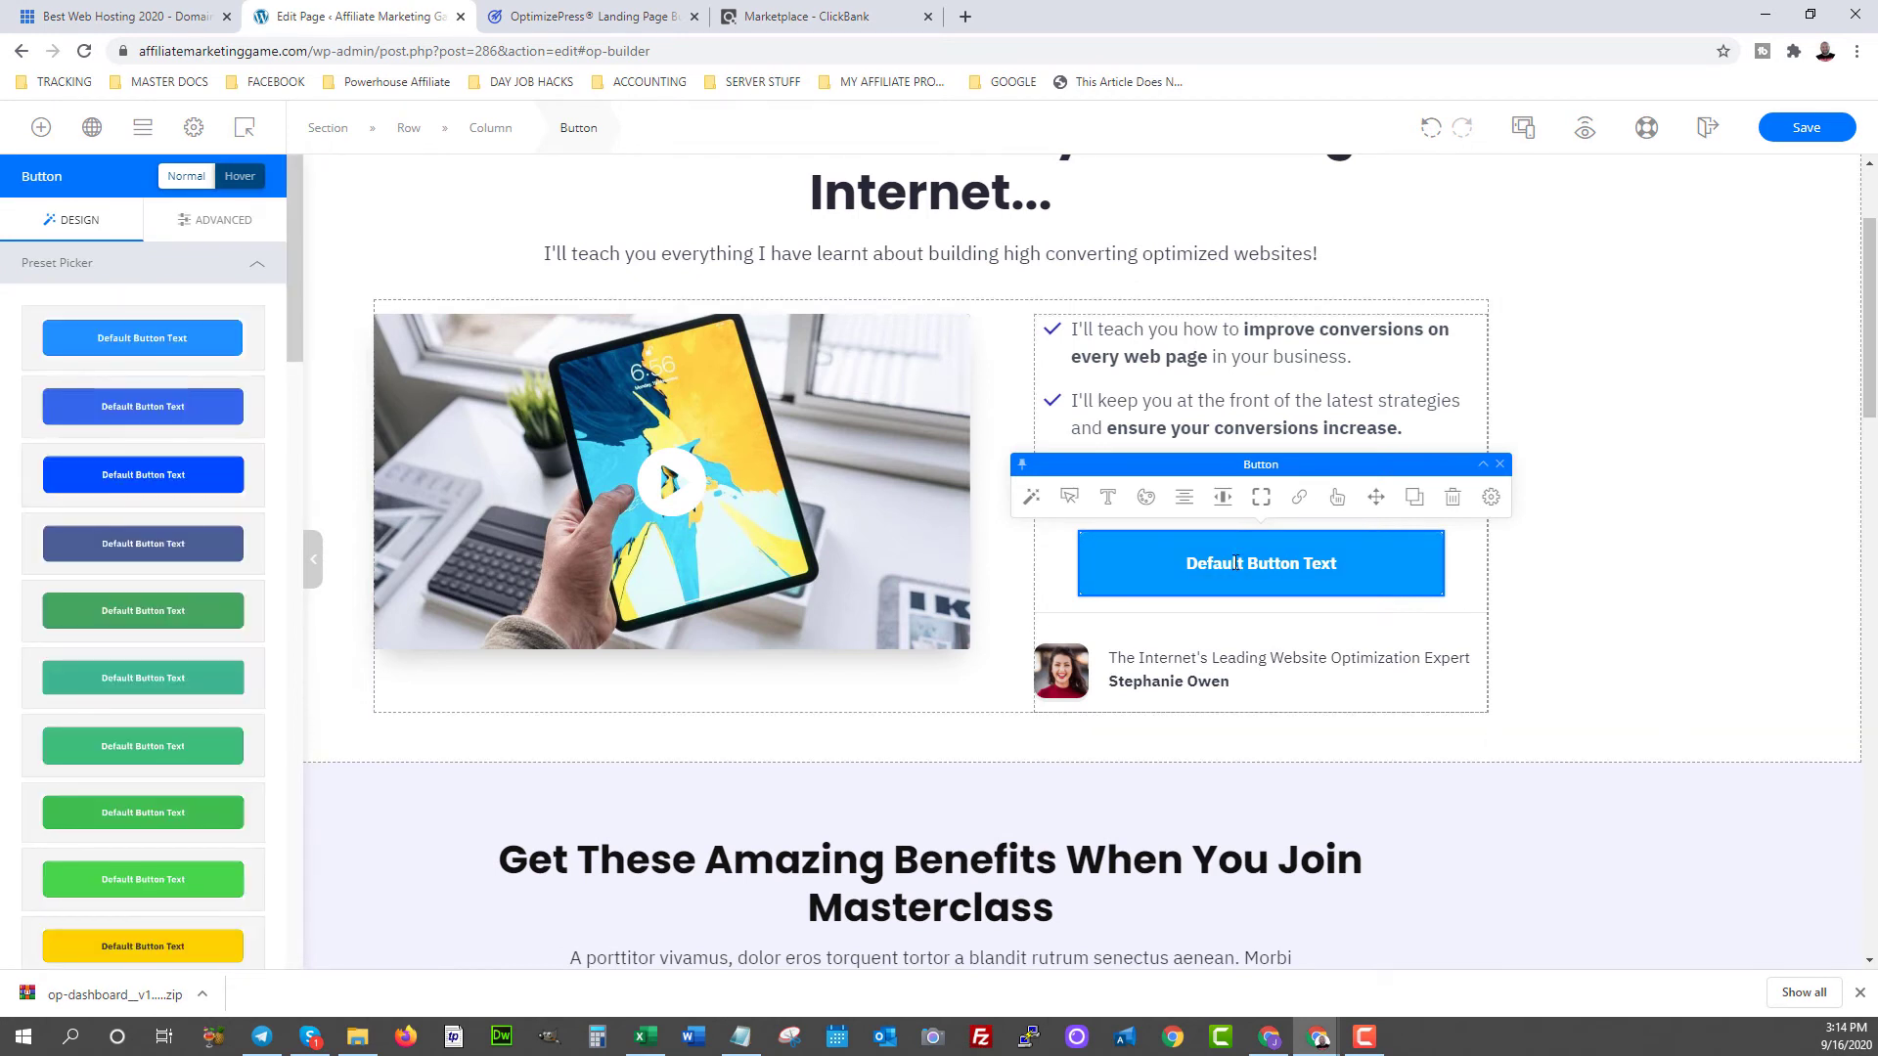
scroll(116, 498, "down", 5)
scroll(116, 499, "down", 10)
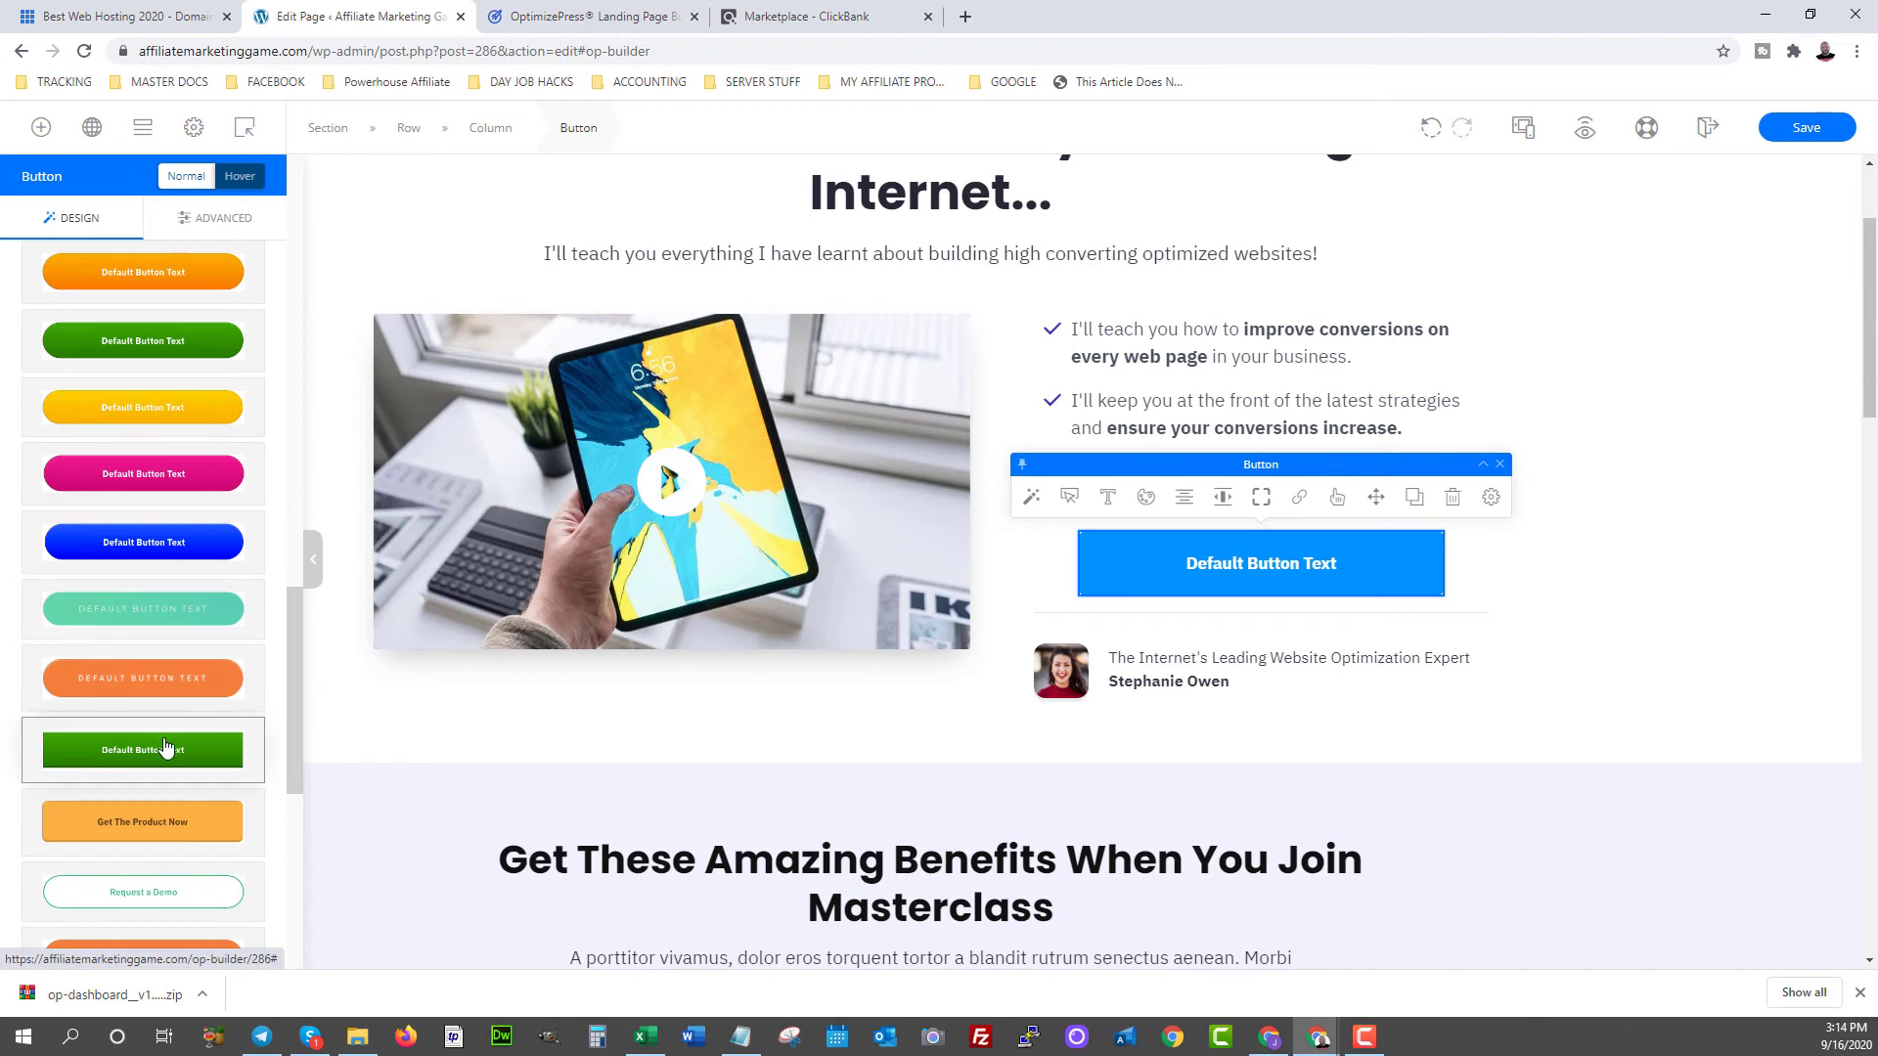
left_click(165, 748)
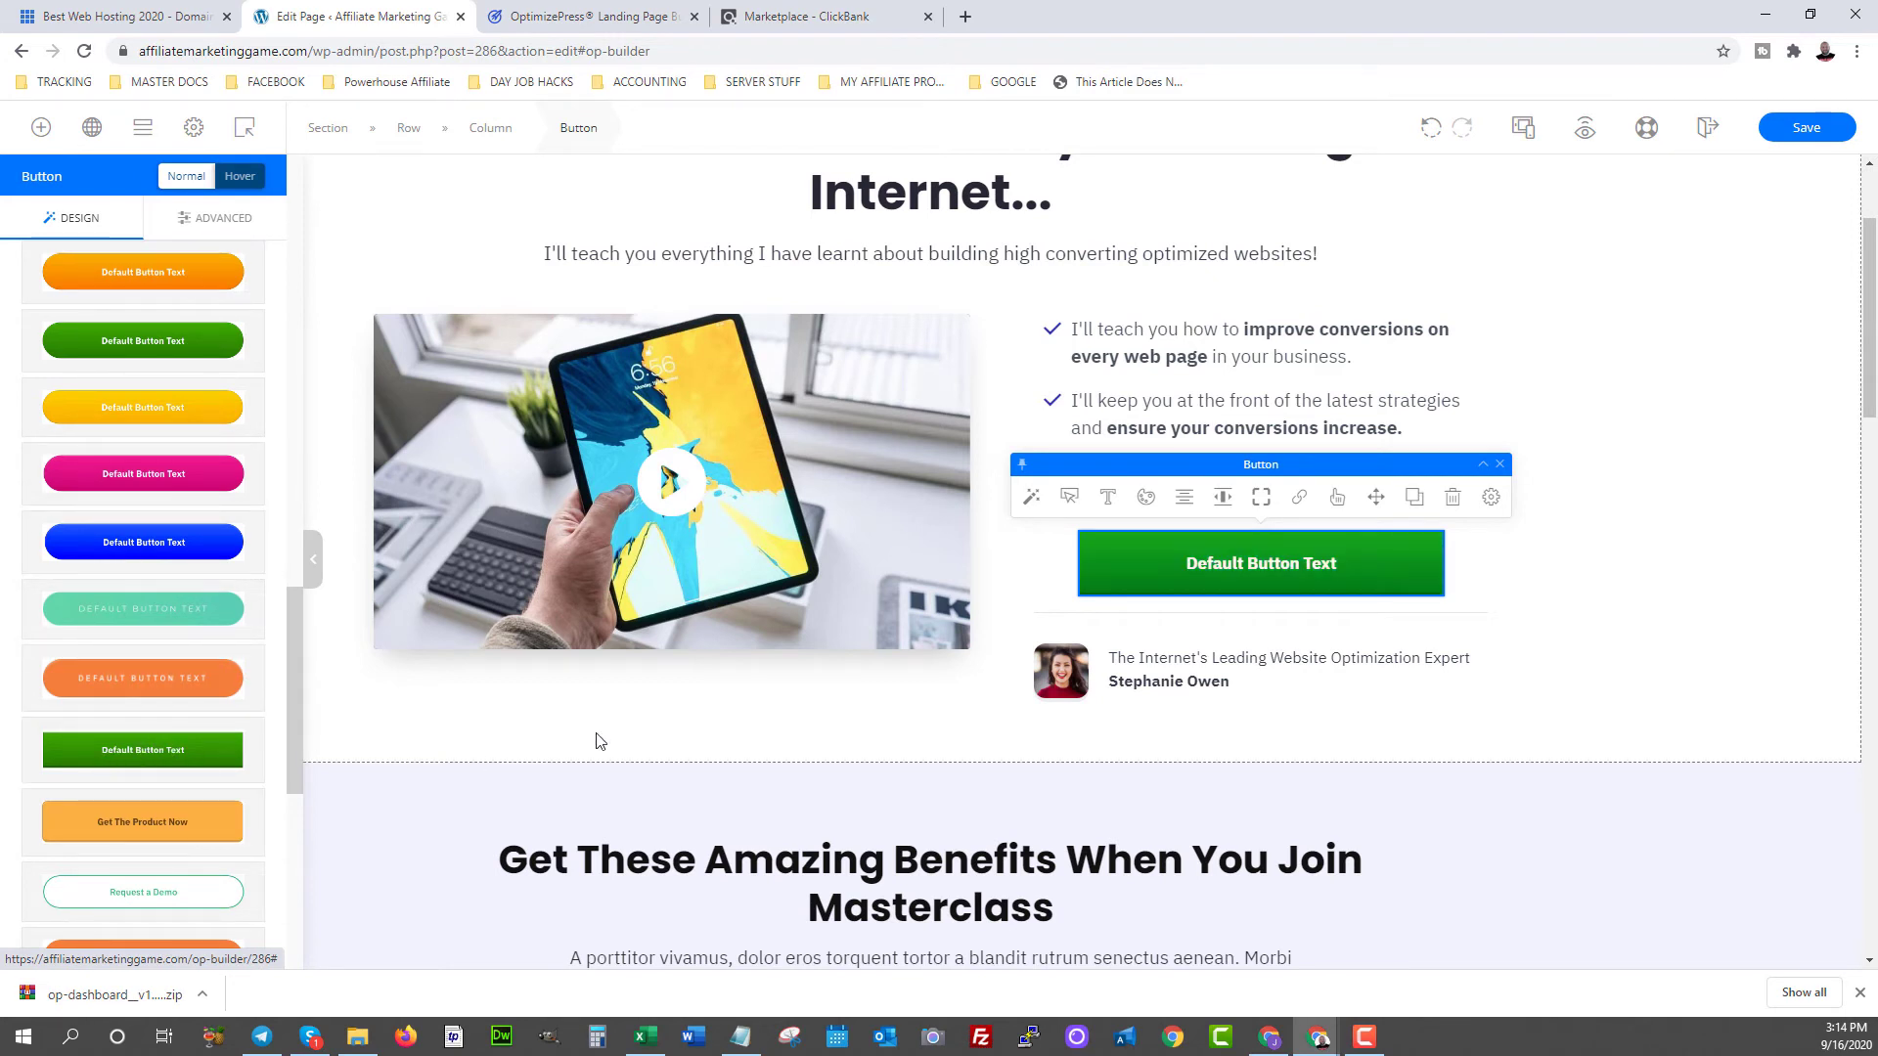
- Replace the button label with 'CLICK HERE FOR A FREE MEMBERSHIP'
double_click(1258, 564)
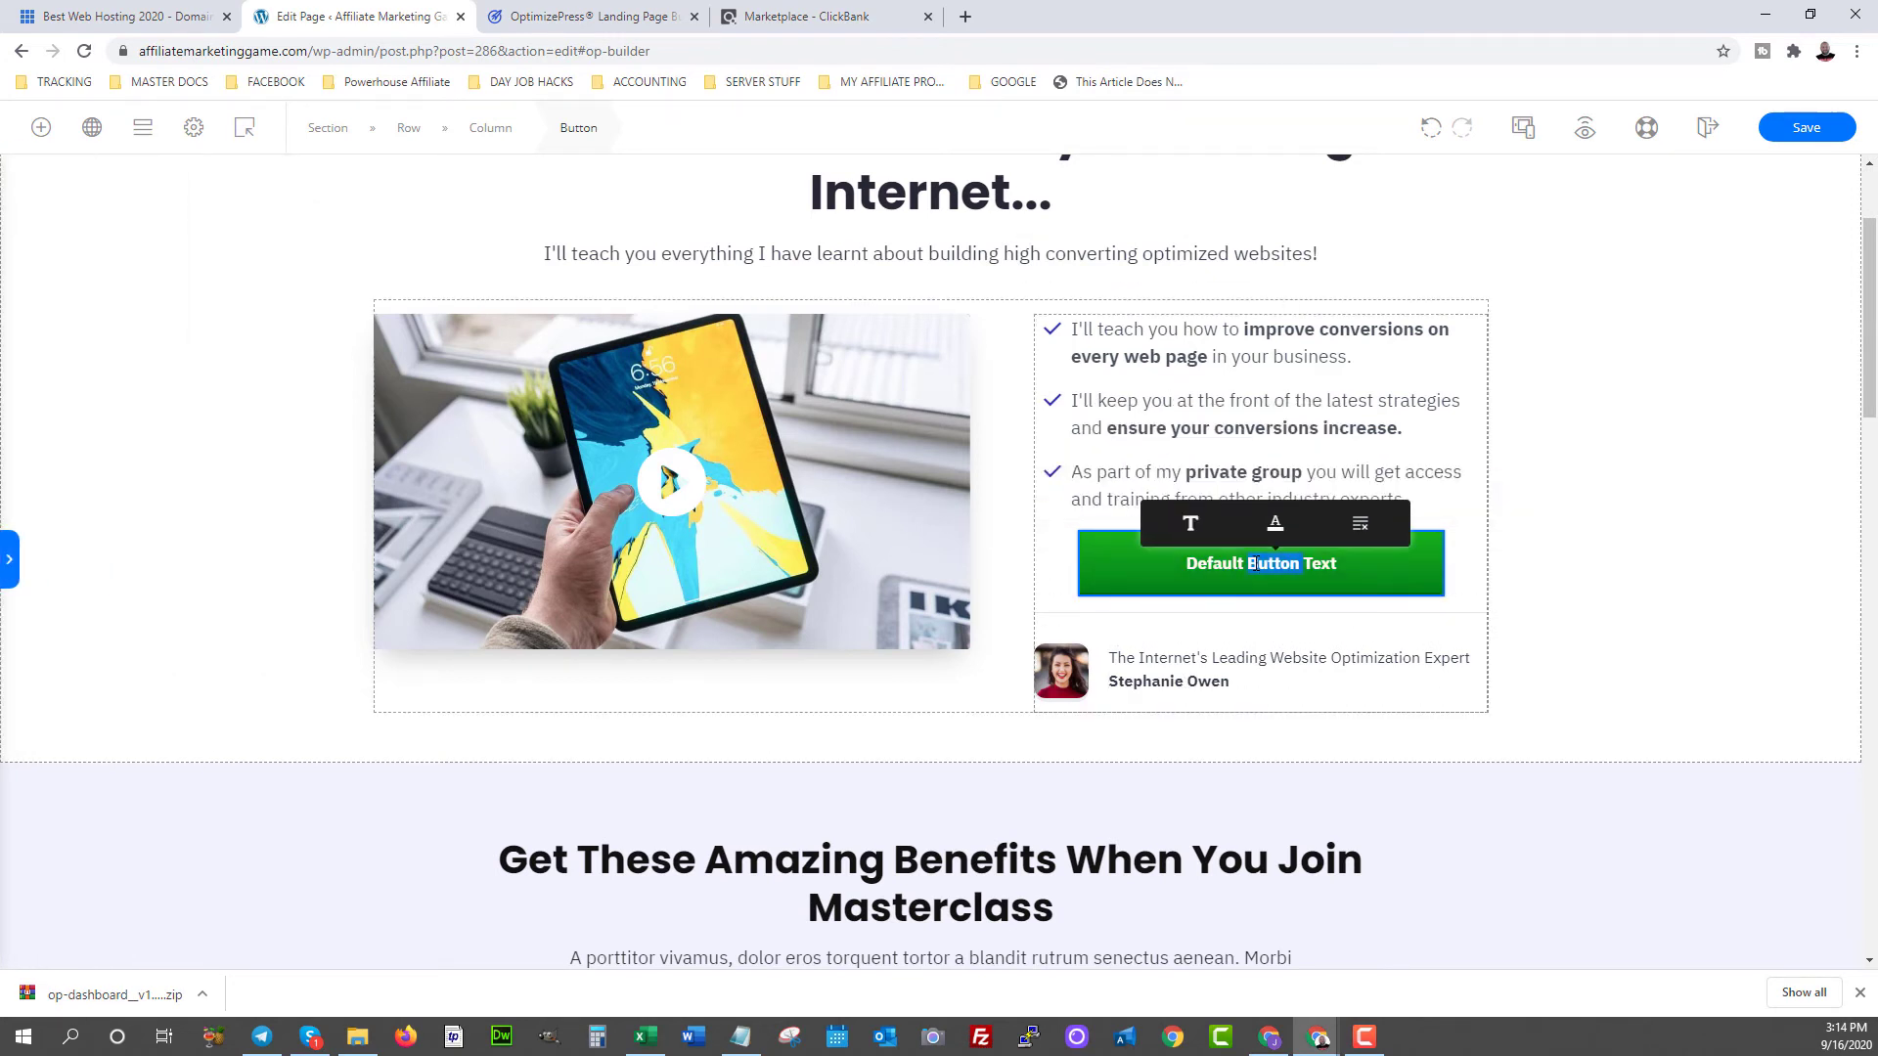
key("BackSpace")
key("Delete")
key("Delete")
key("Delete")
key("Delete")
key("Delete")
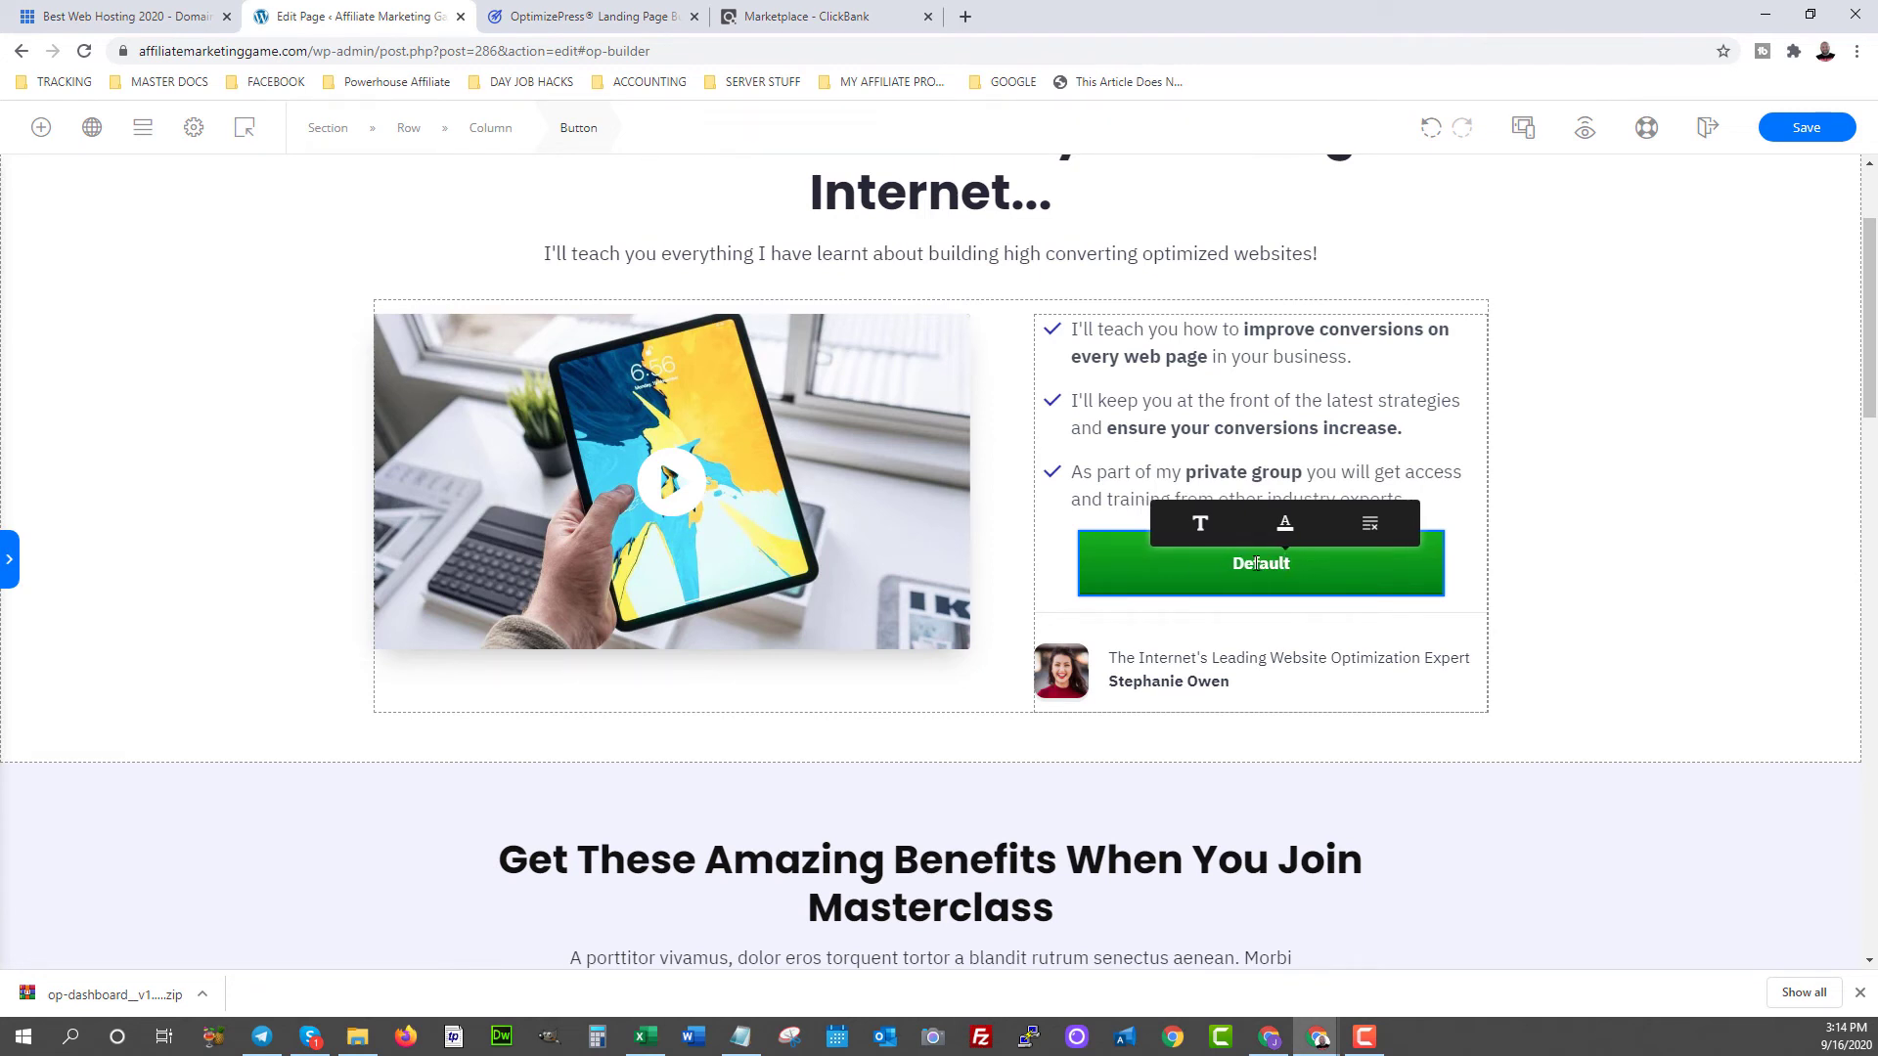
key("Delete")
key("Delete")
key("Delete")
key("Delete")
key("Delete")
key("Delete")
key("Delete")
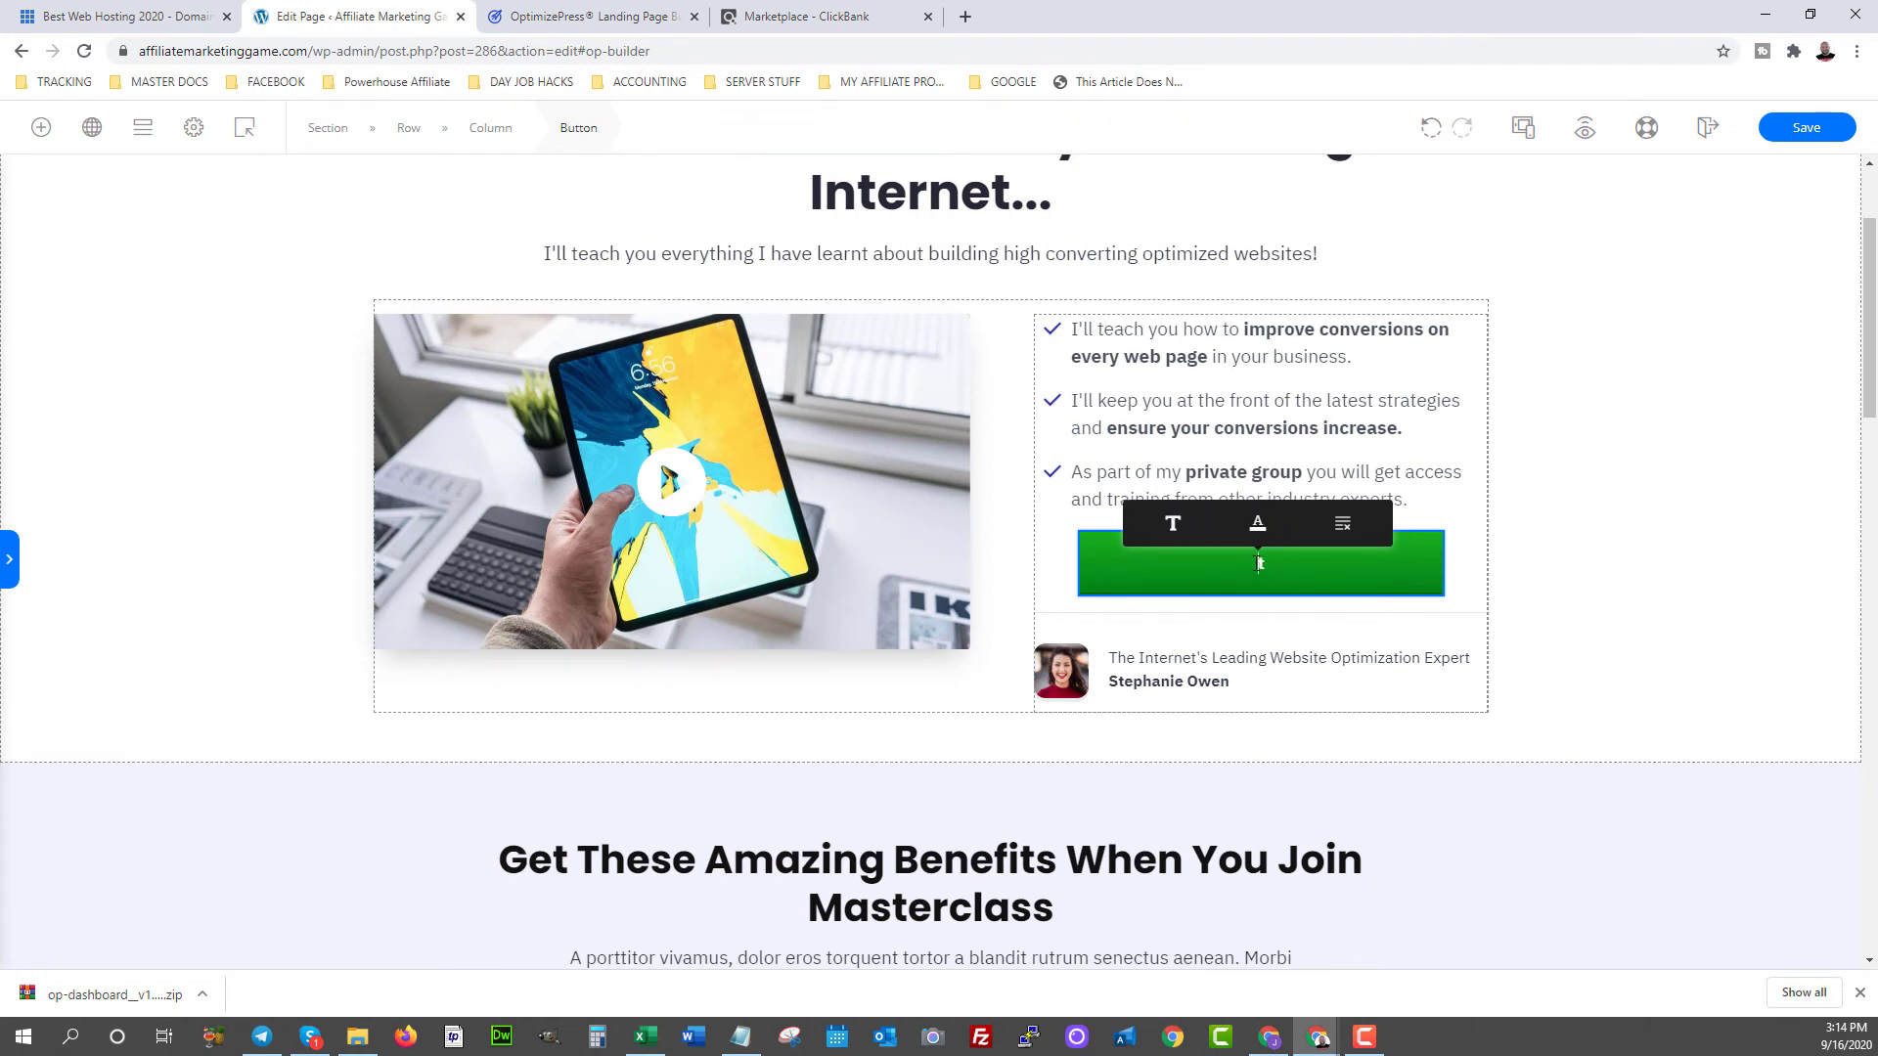
type("CLICK HERE FOR")
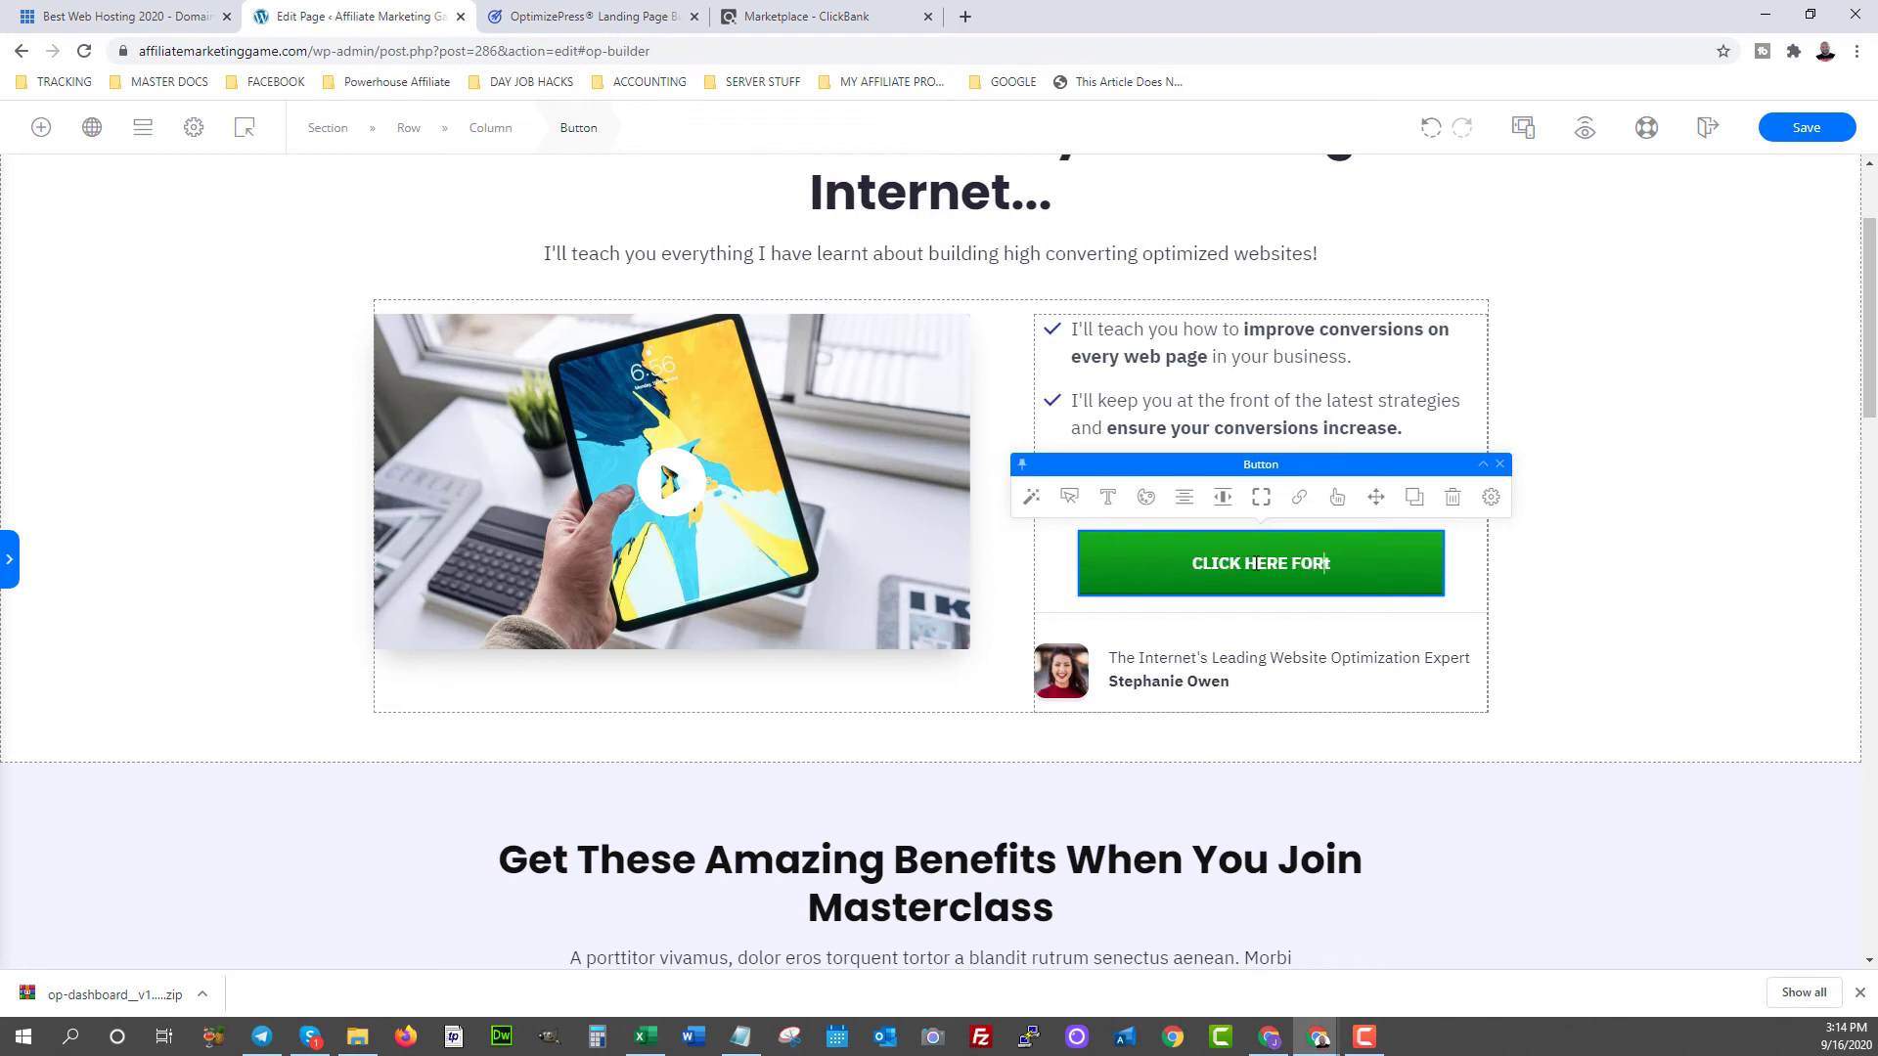
type(" A FREE MEMBERS")
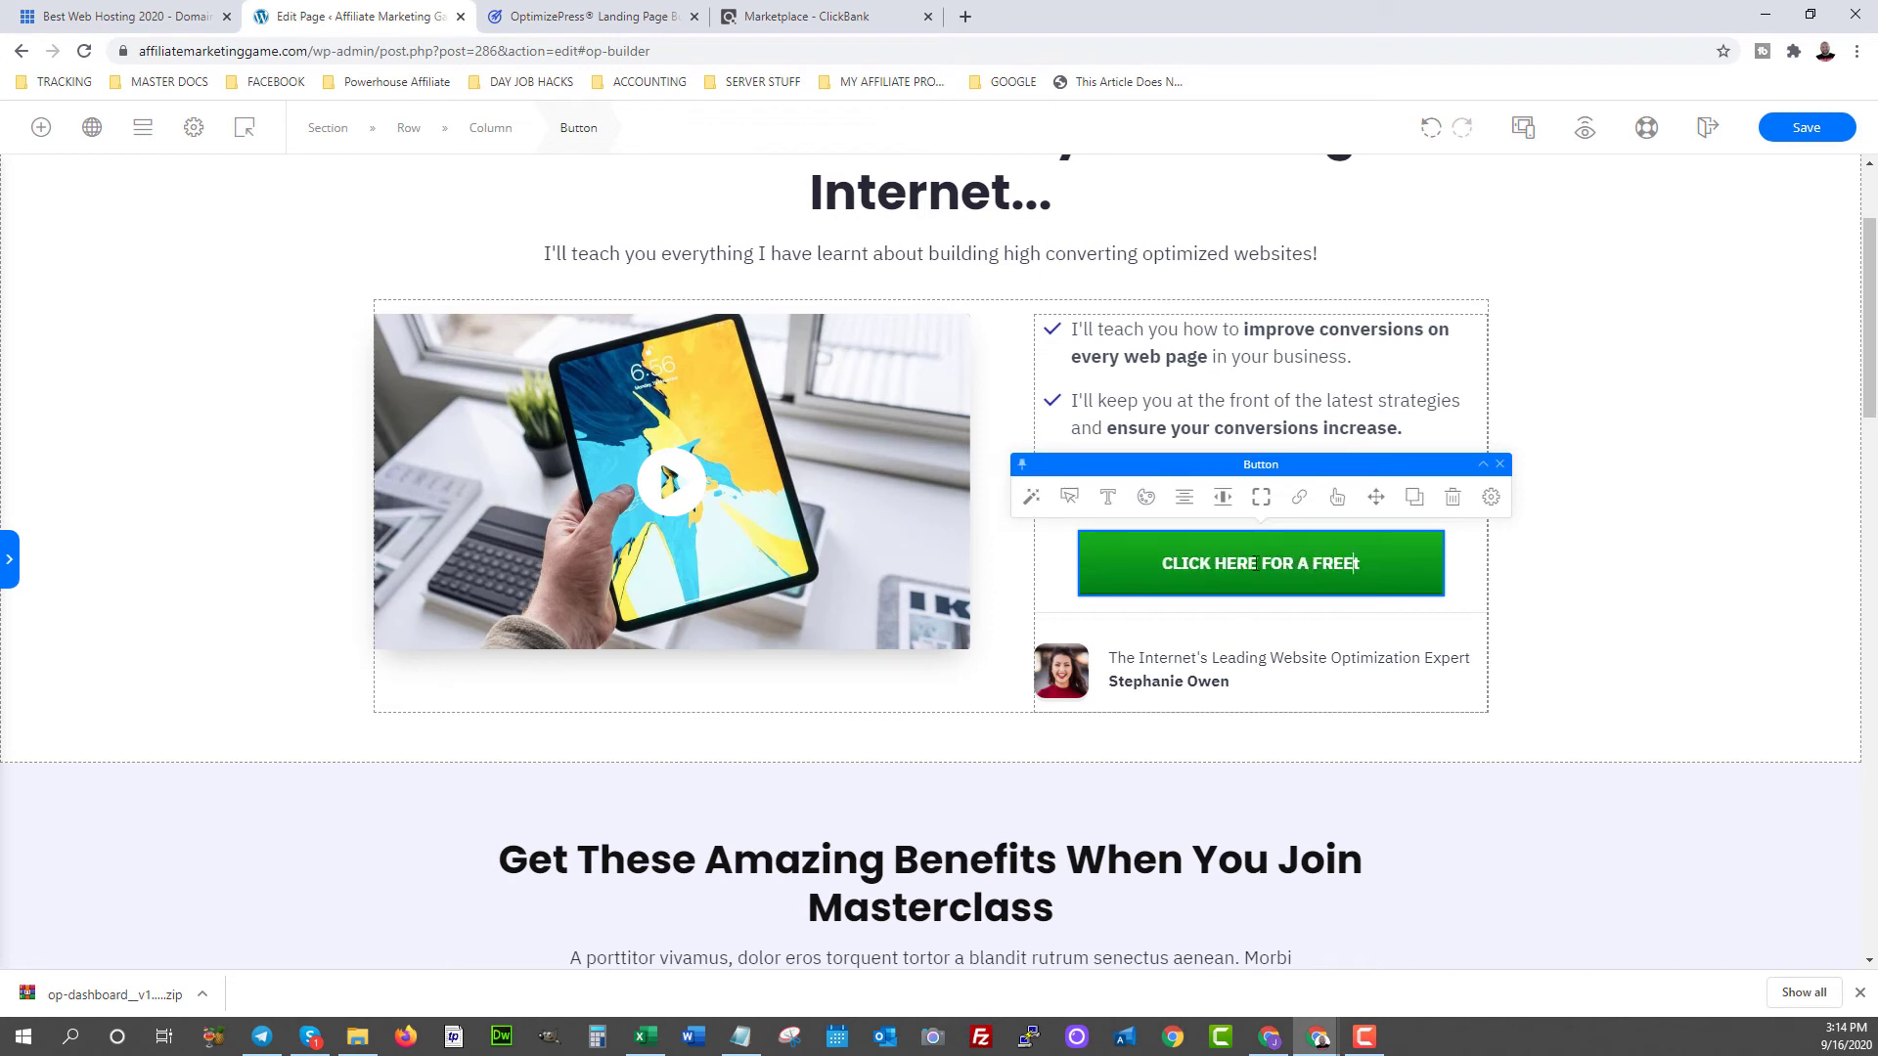
type("HIP")
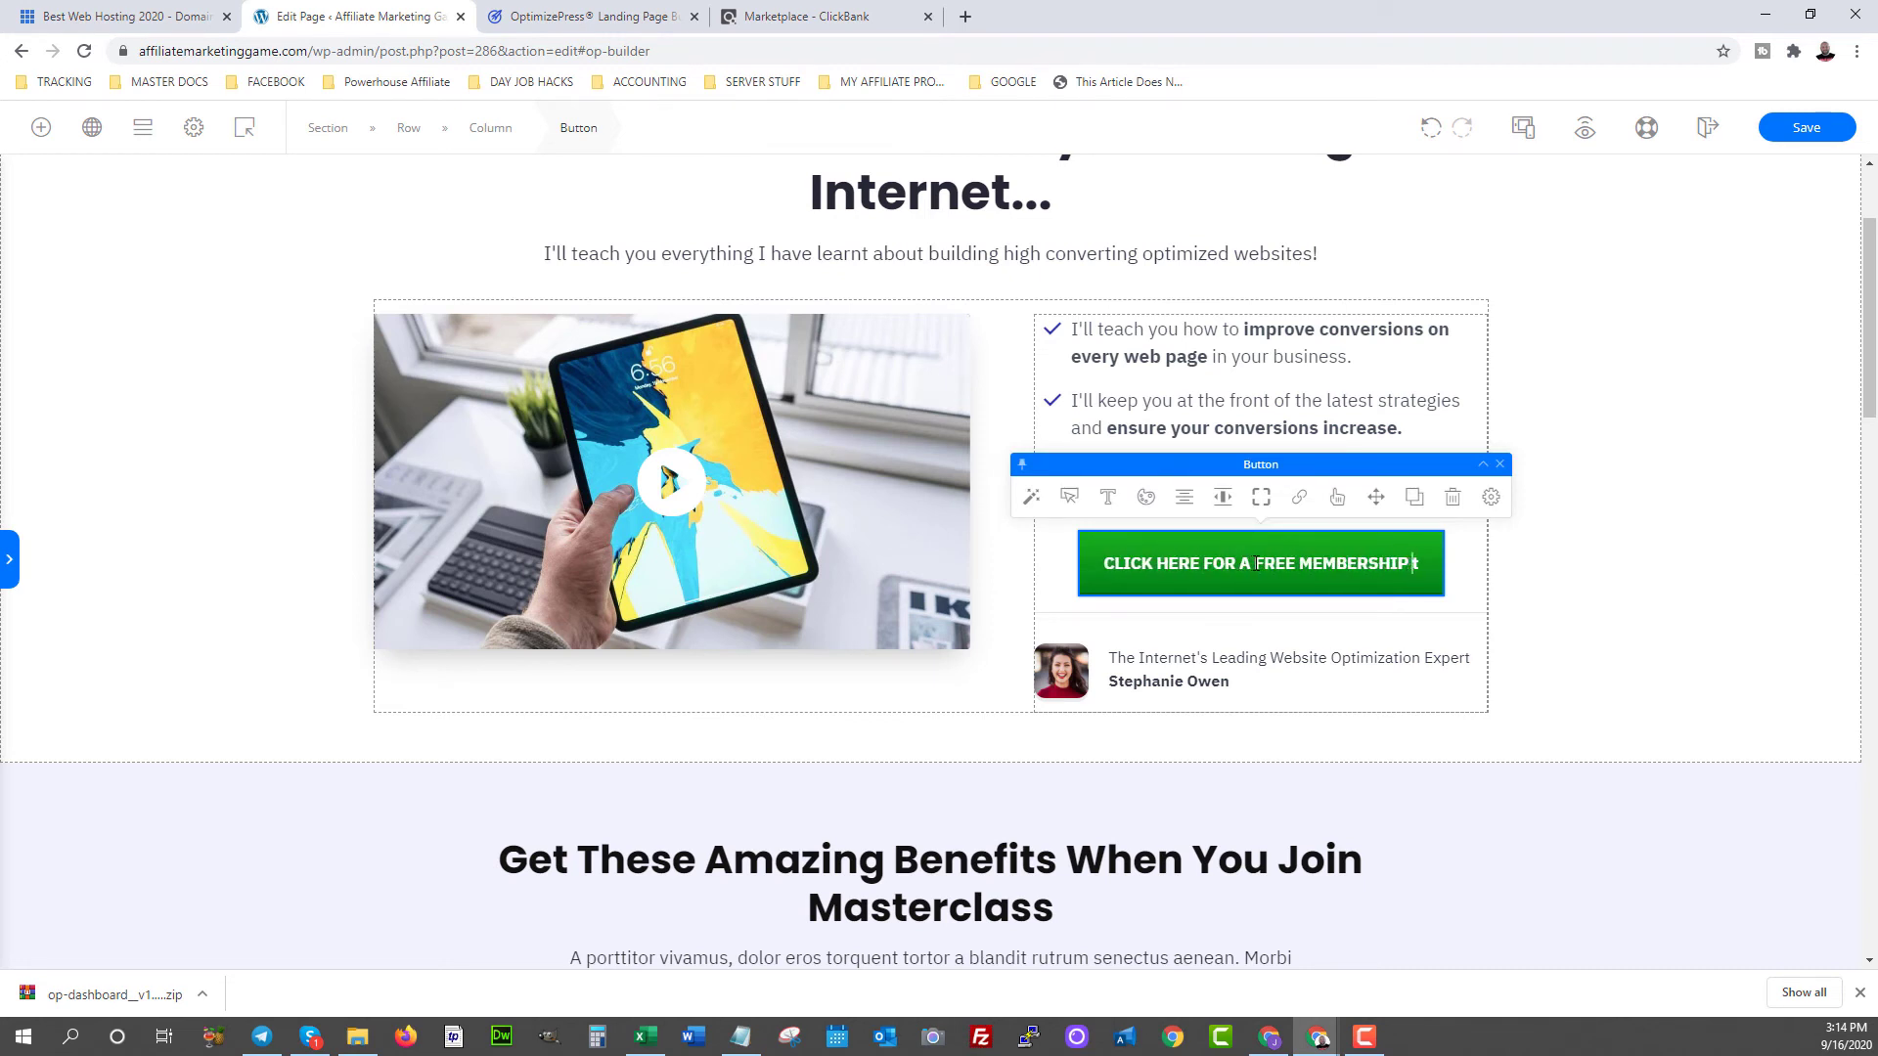
key("Delete")
key("BackSpace")
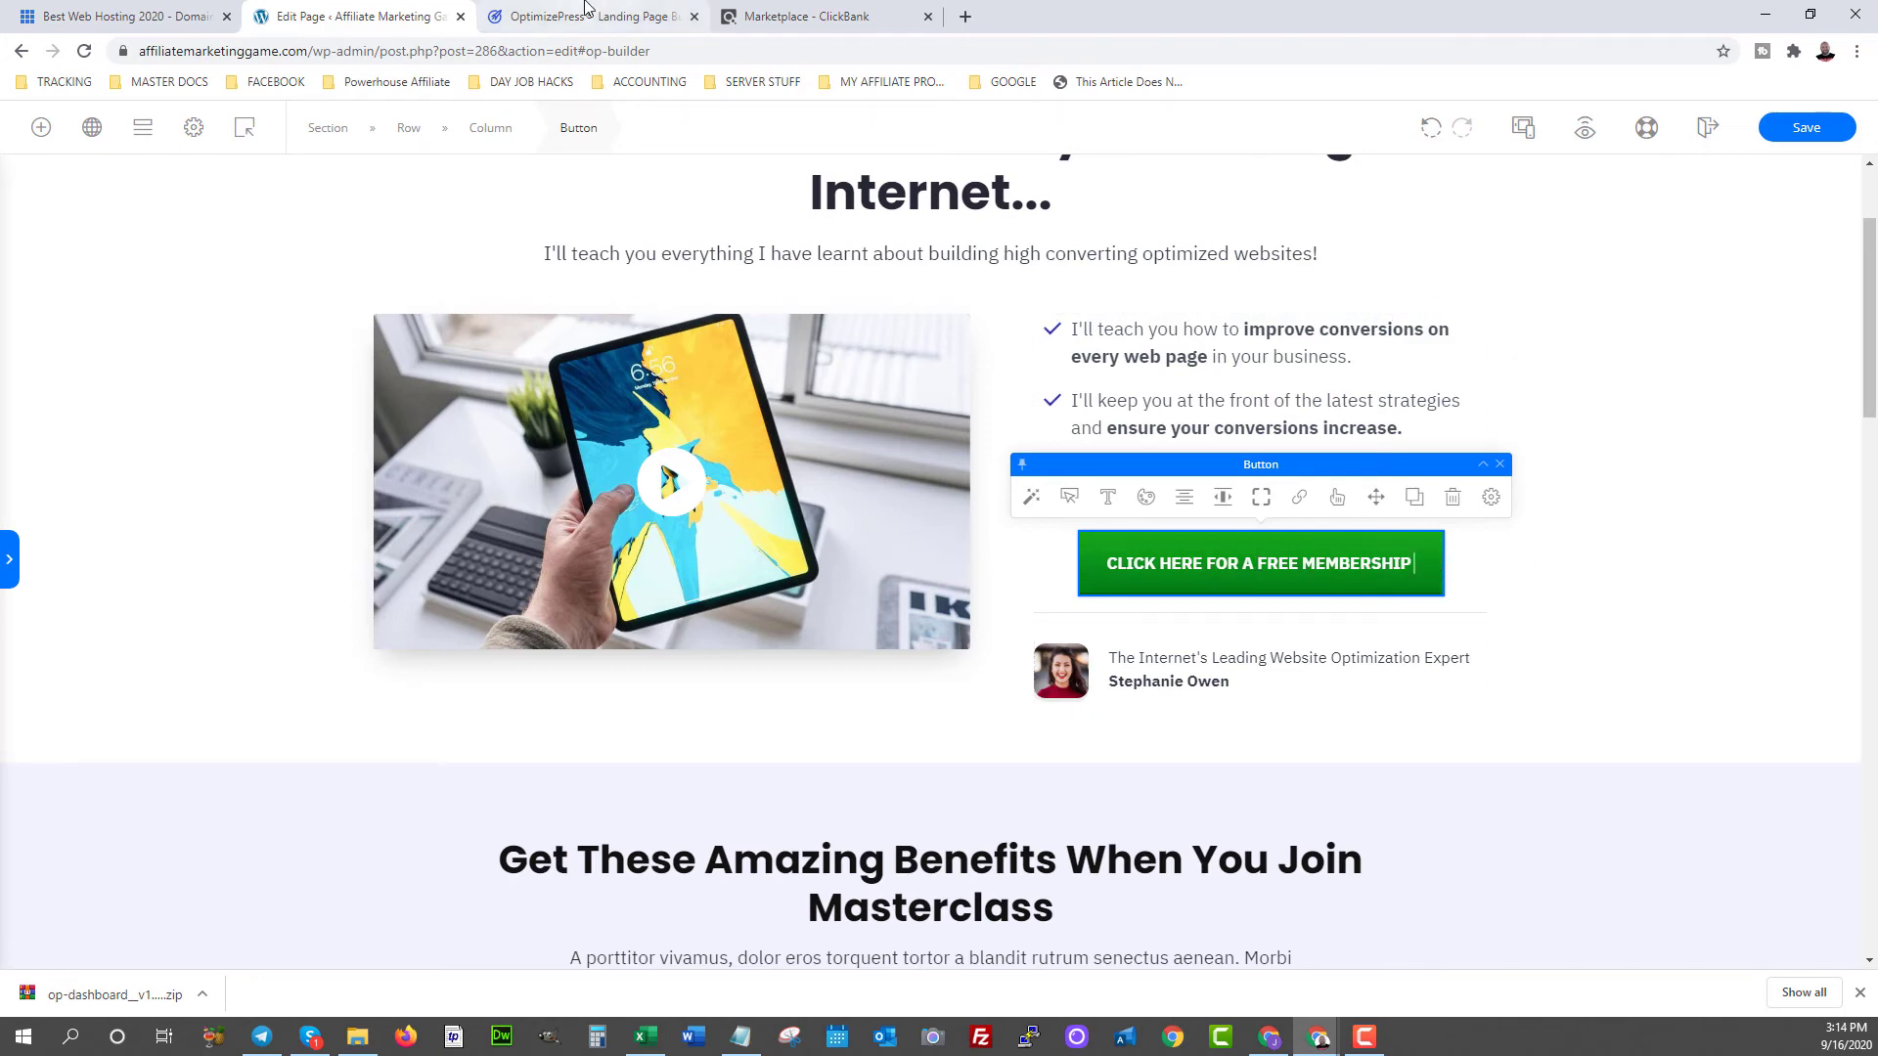
left_click(804, 17)
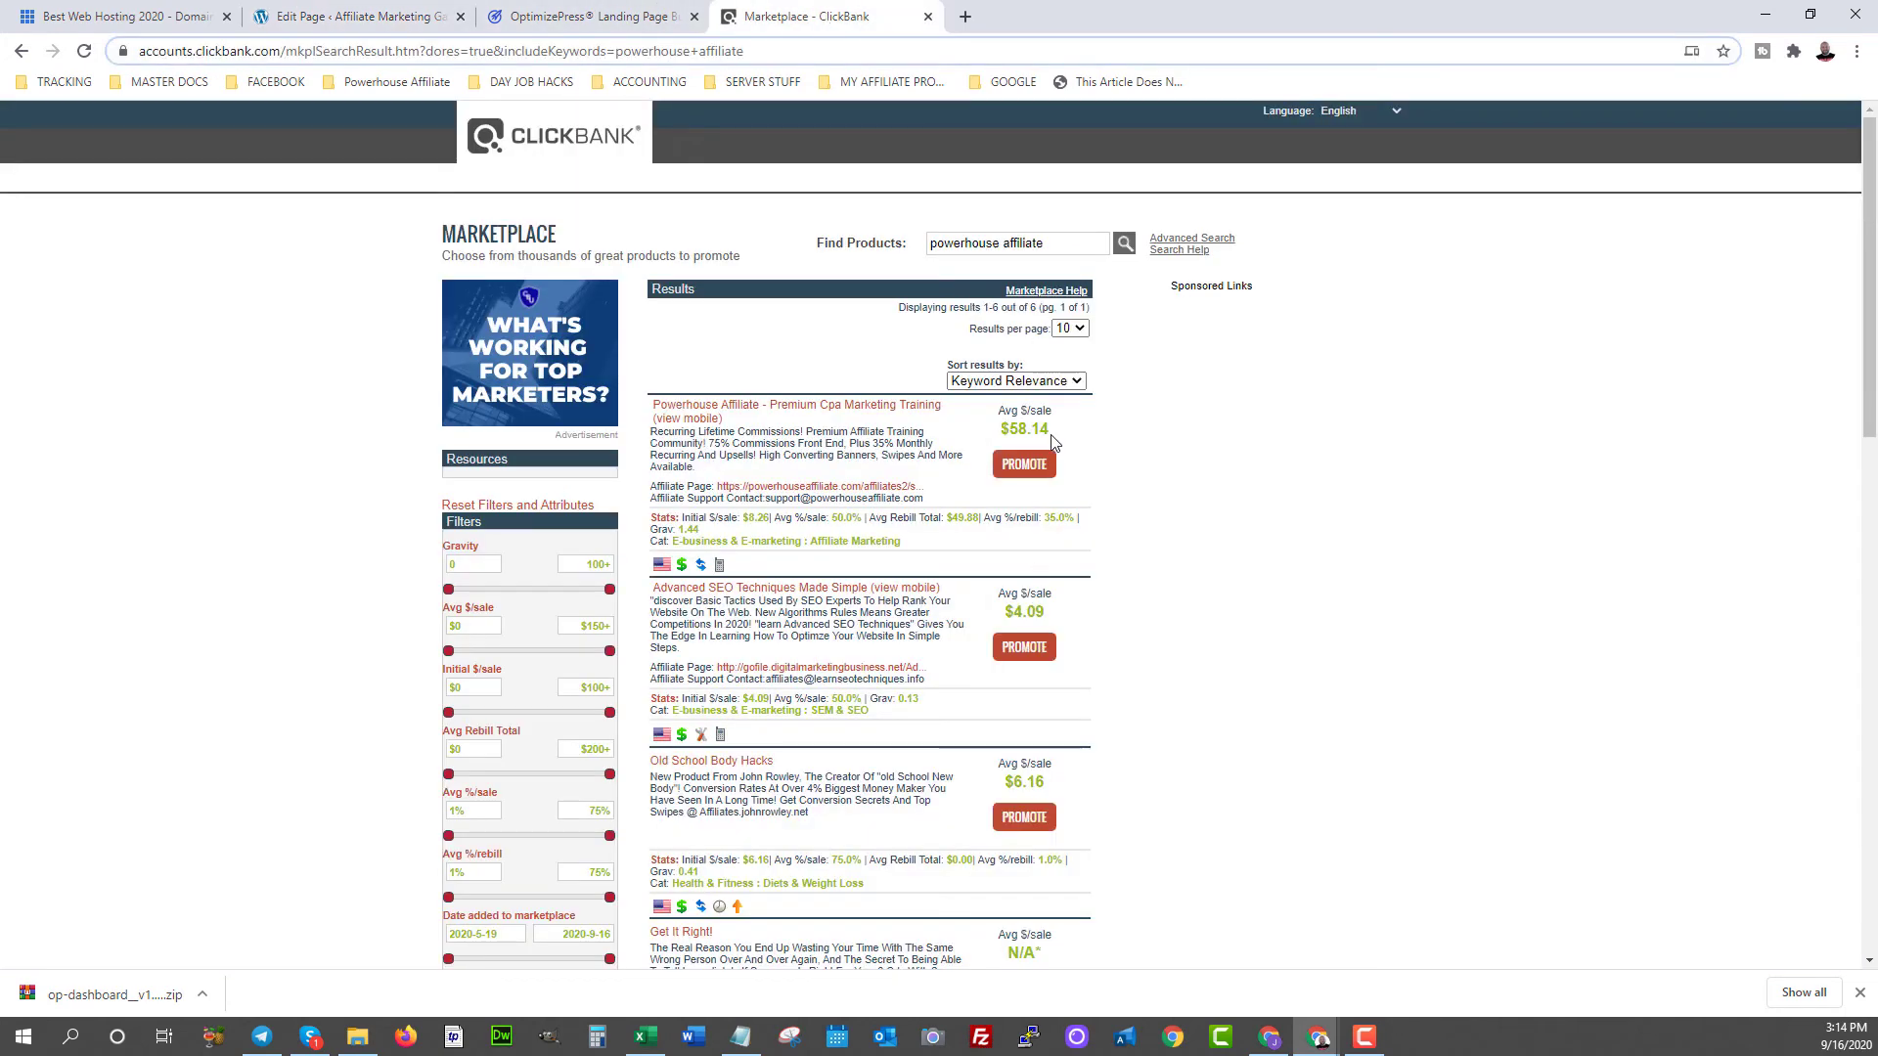
left_click_drag(1050, 431, 1015, 424)
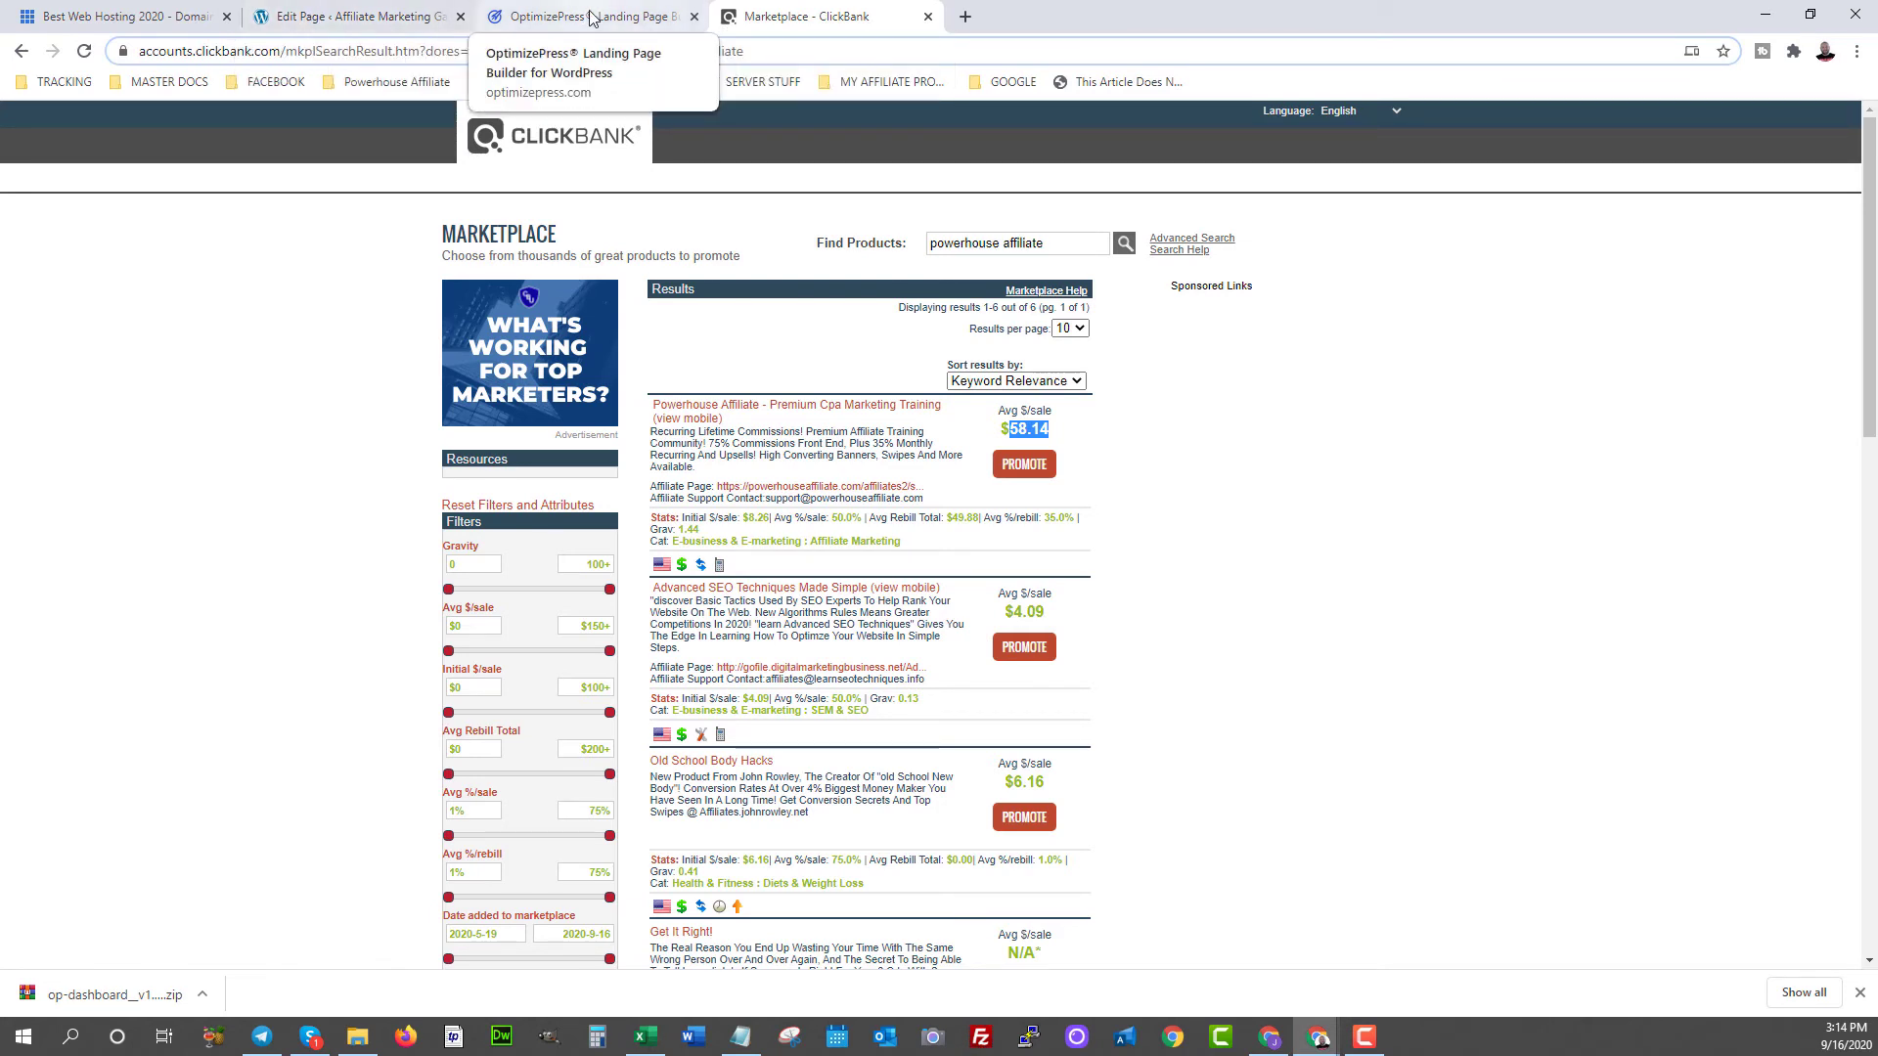
left_click(344, 18)
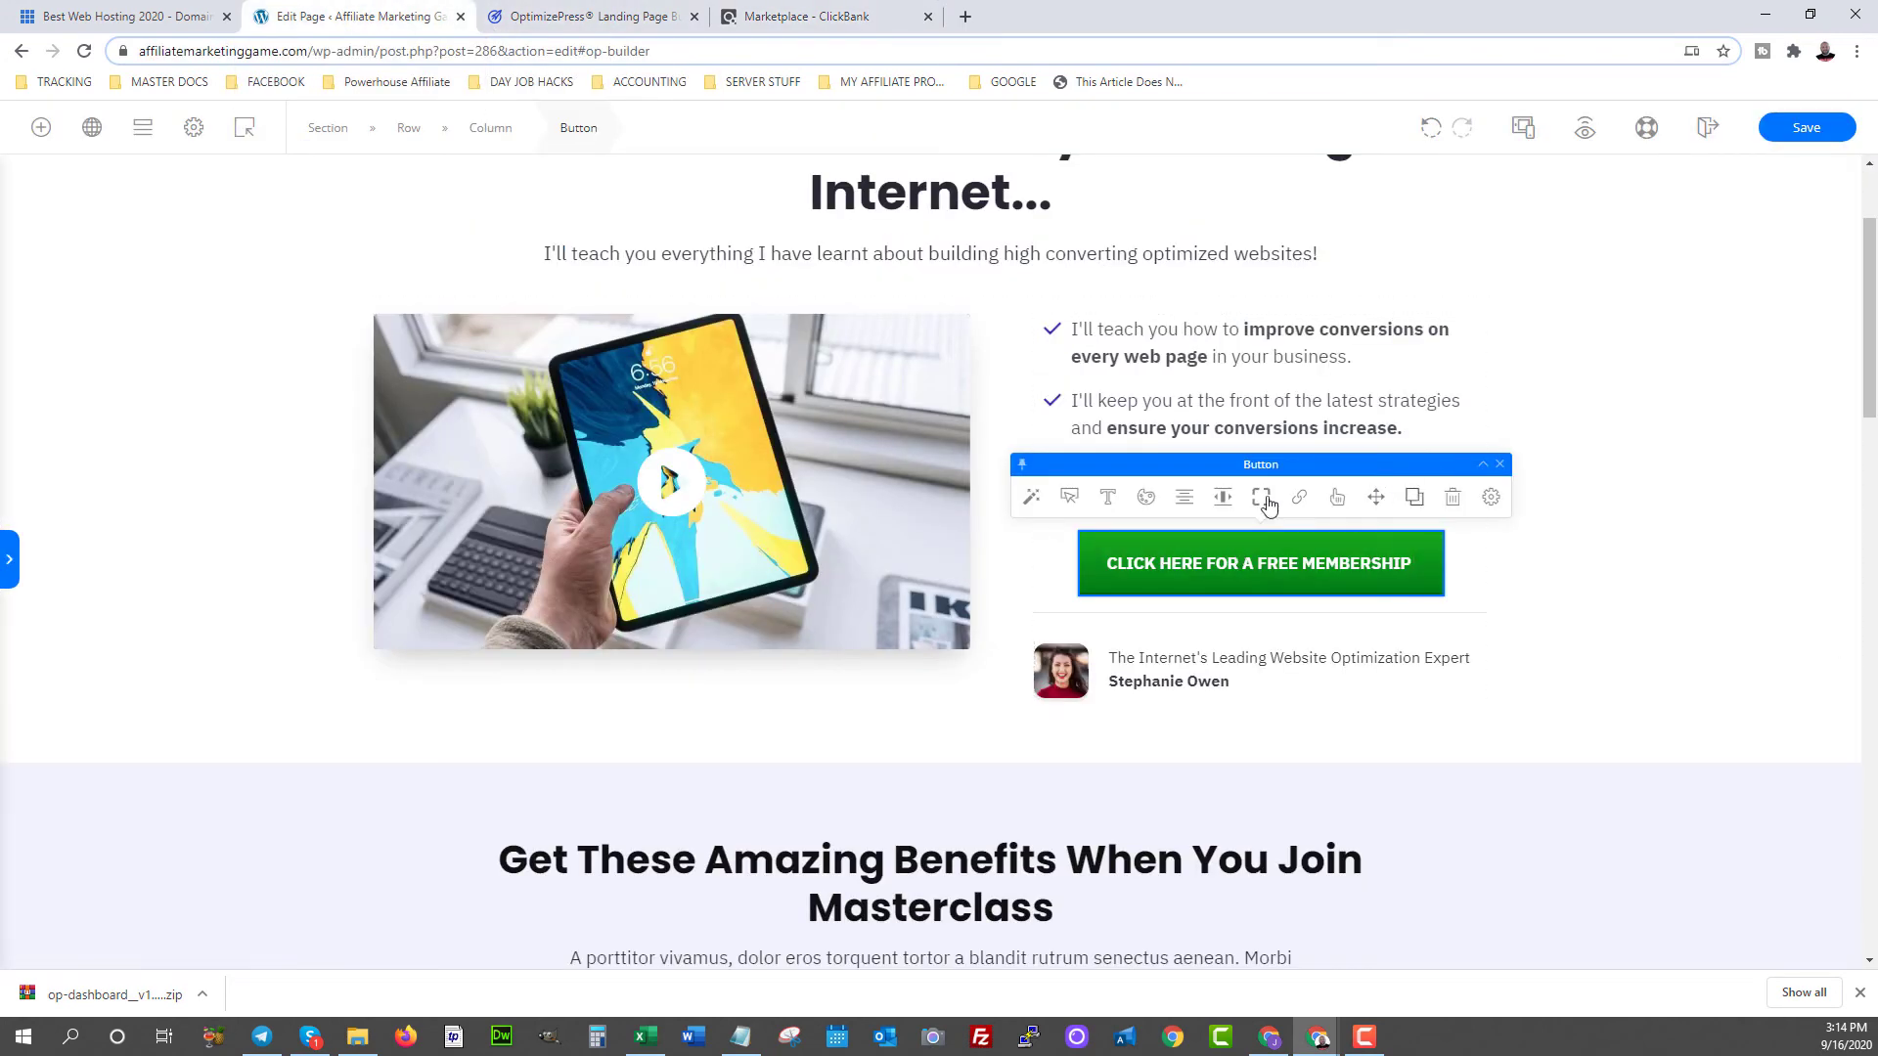
- Set the button's Link URL to the pasted ClickBank HopLink, opening in a new window or tab
left_click(1306, 500)
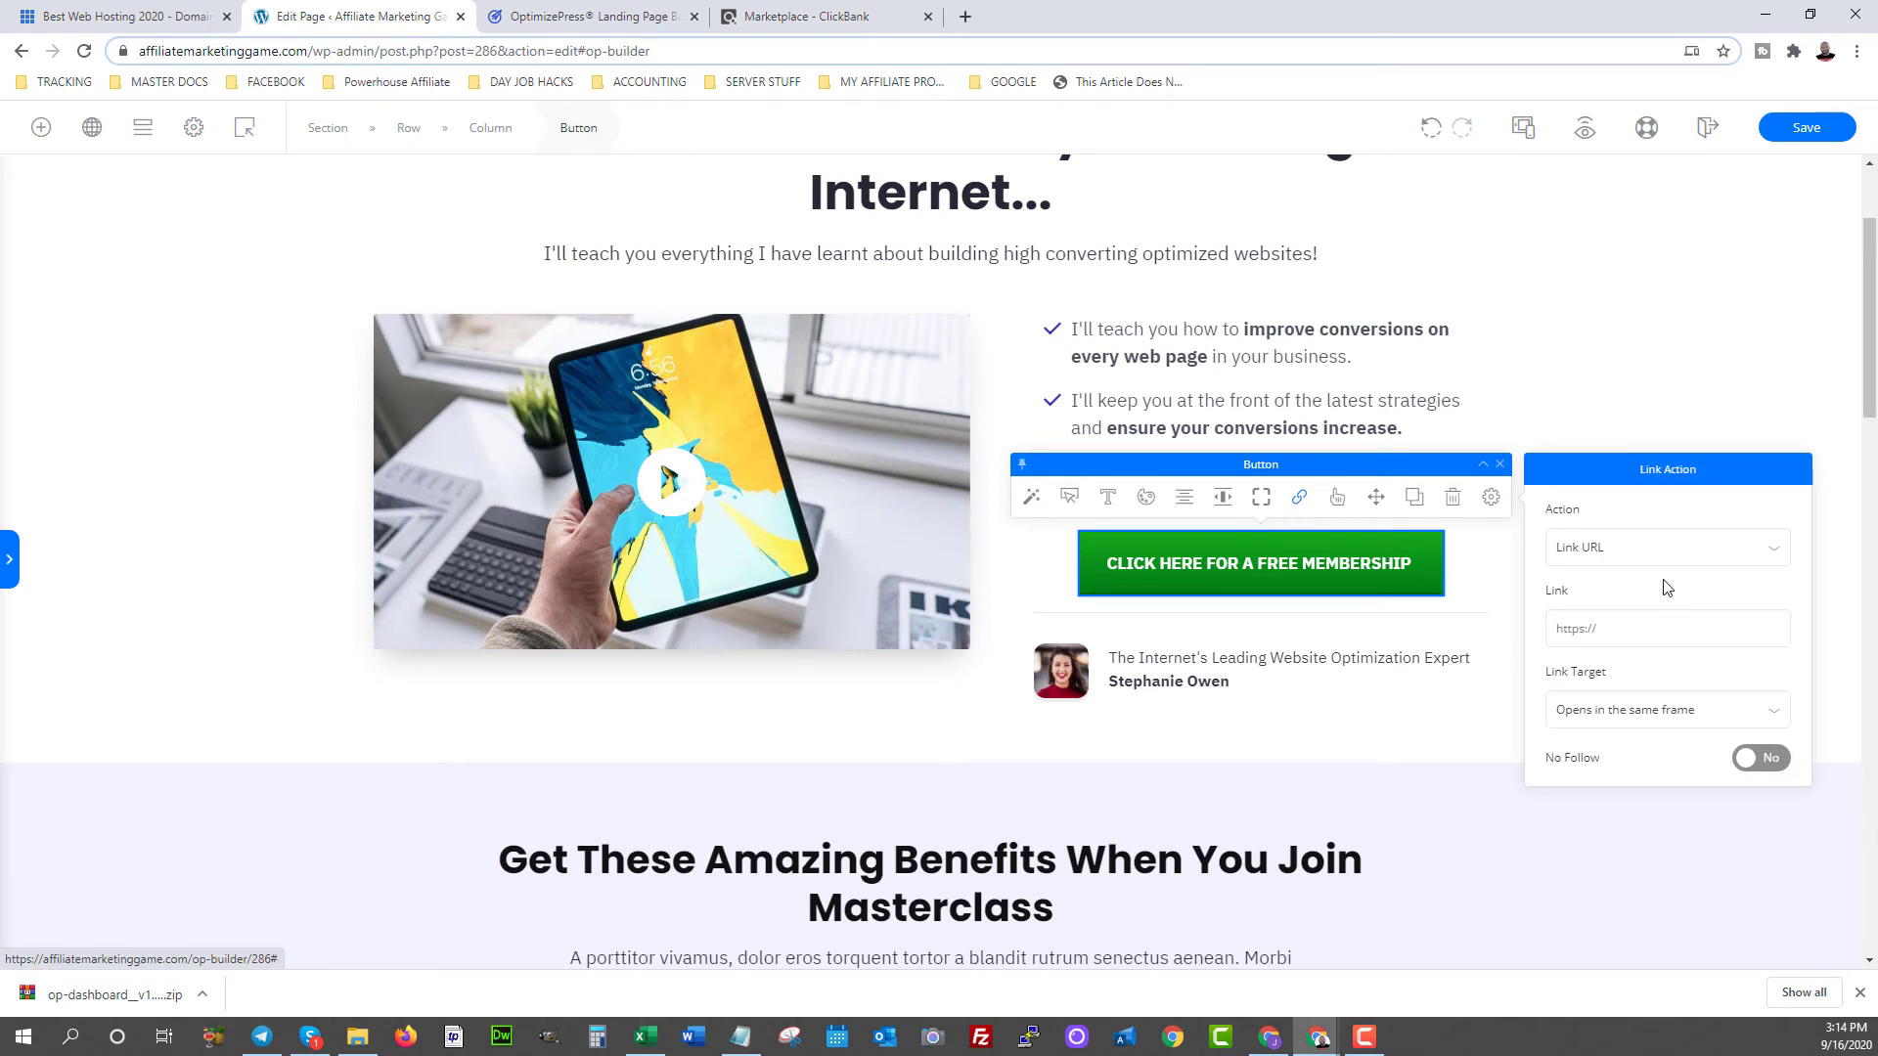
left_click(1678, 547)
left_click(1610, 549)
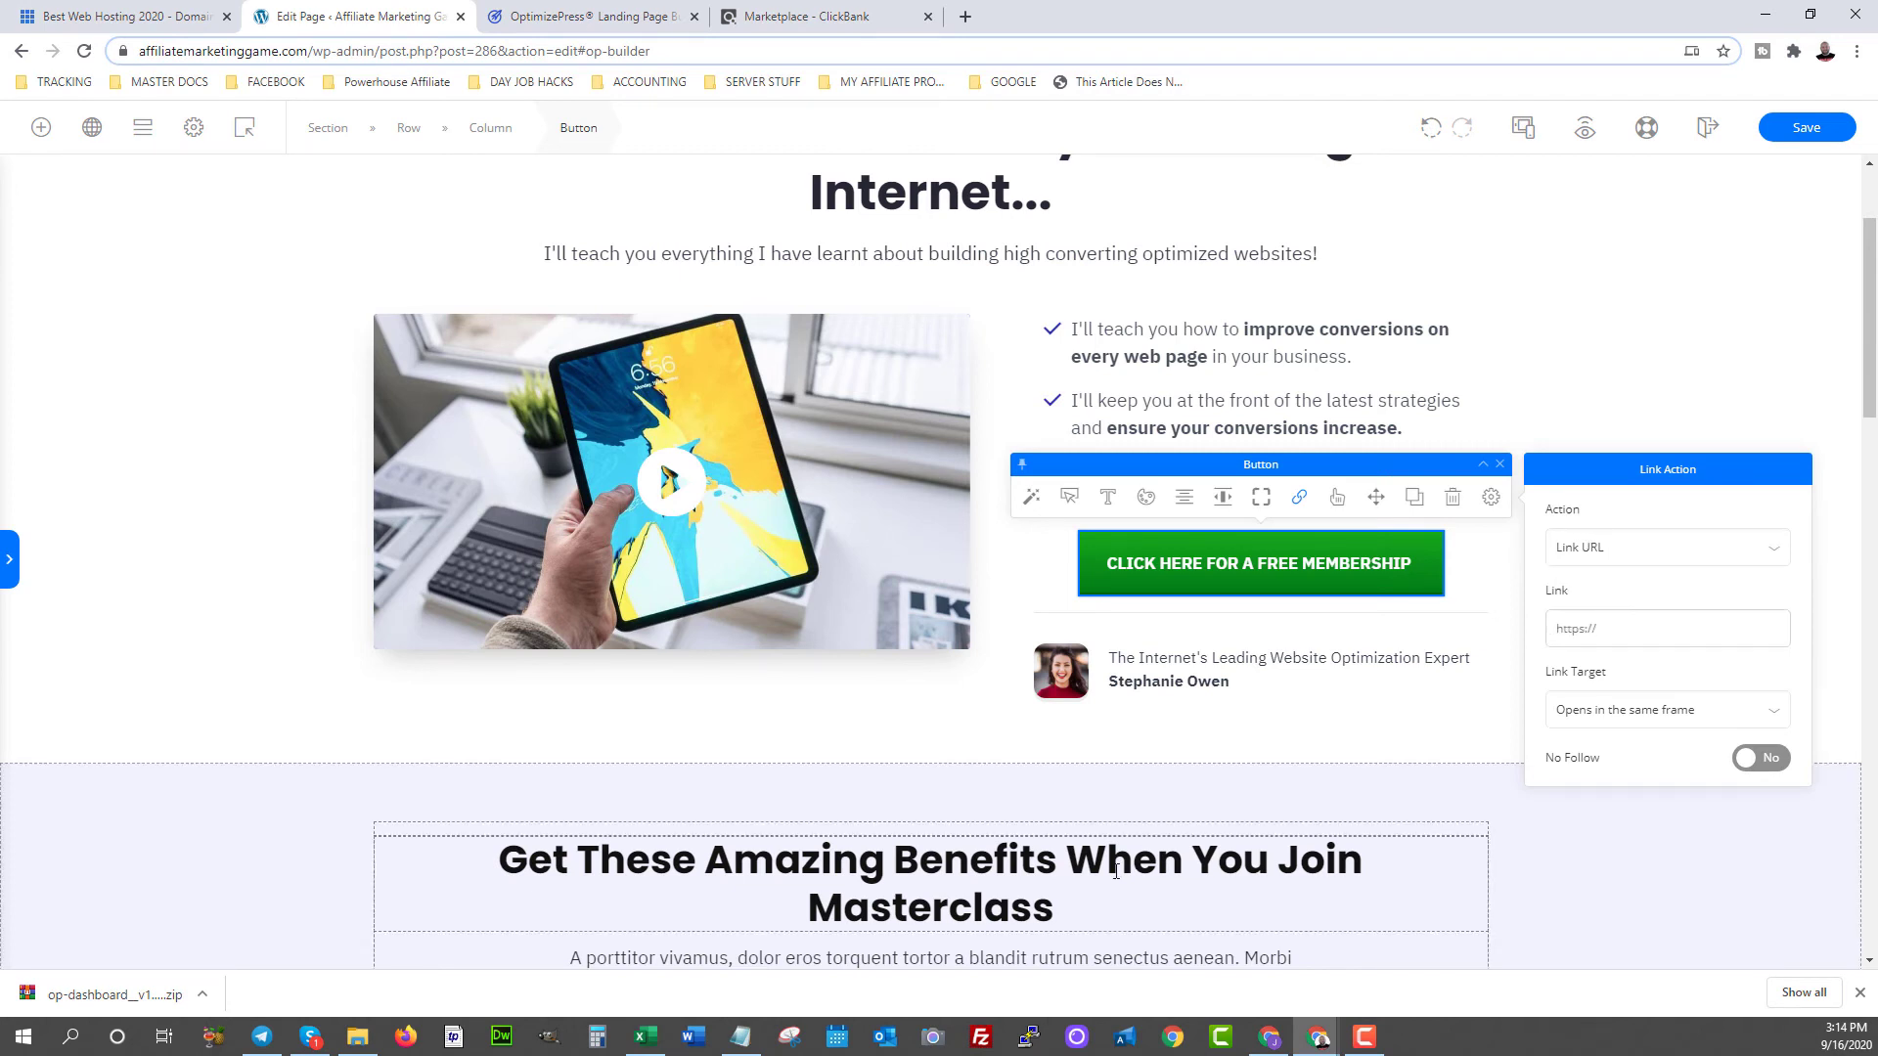
mouse_move(1320, 1043)
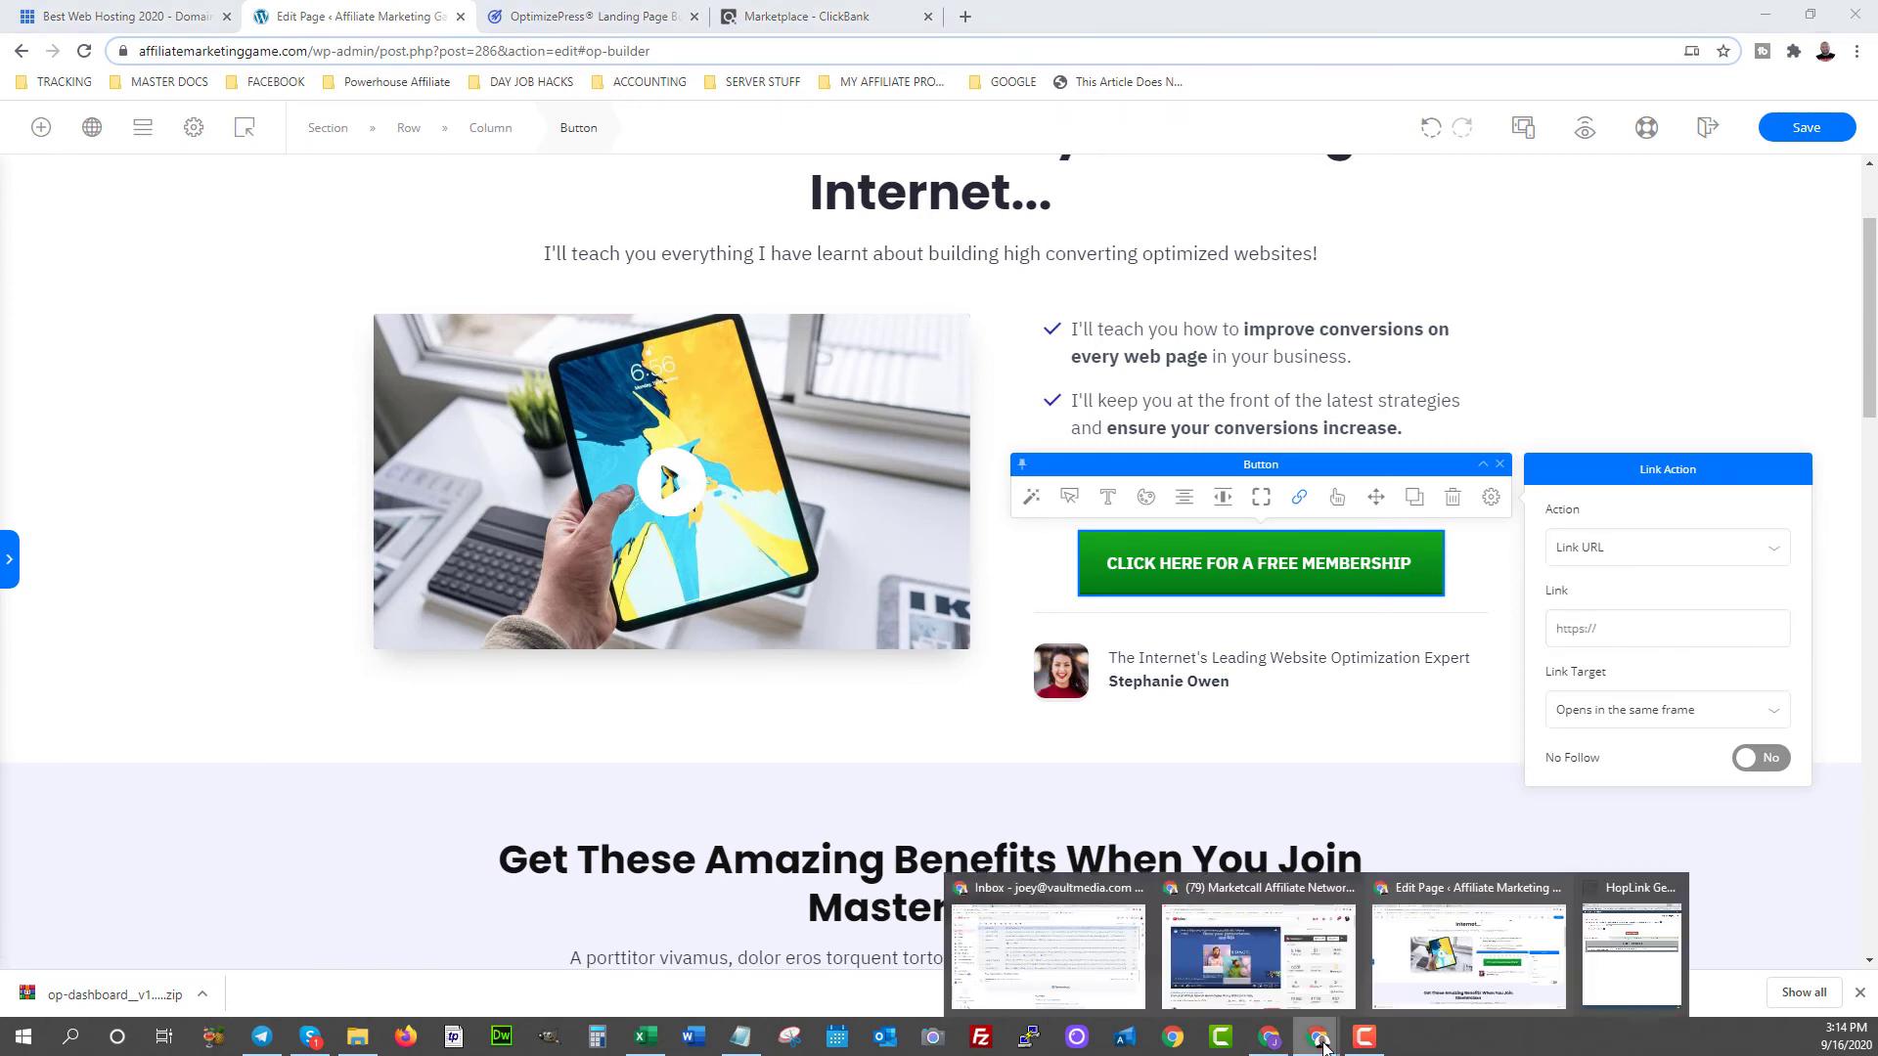
left_click(1631, 949)
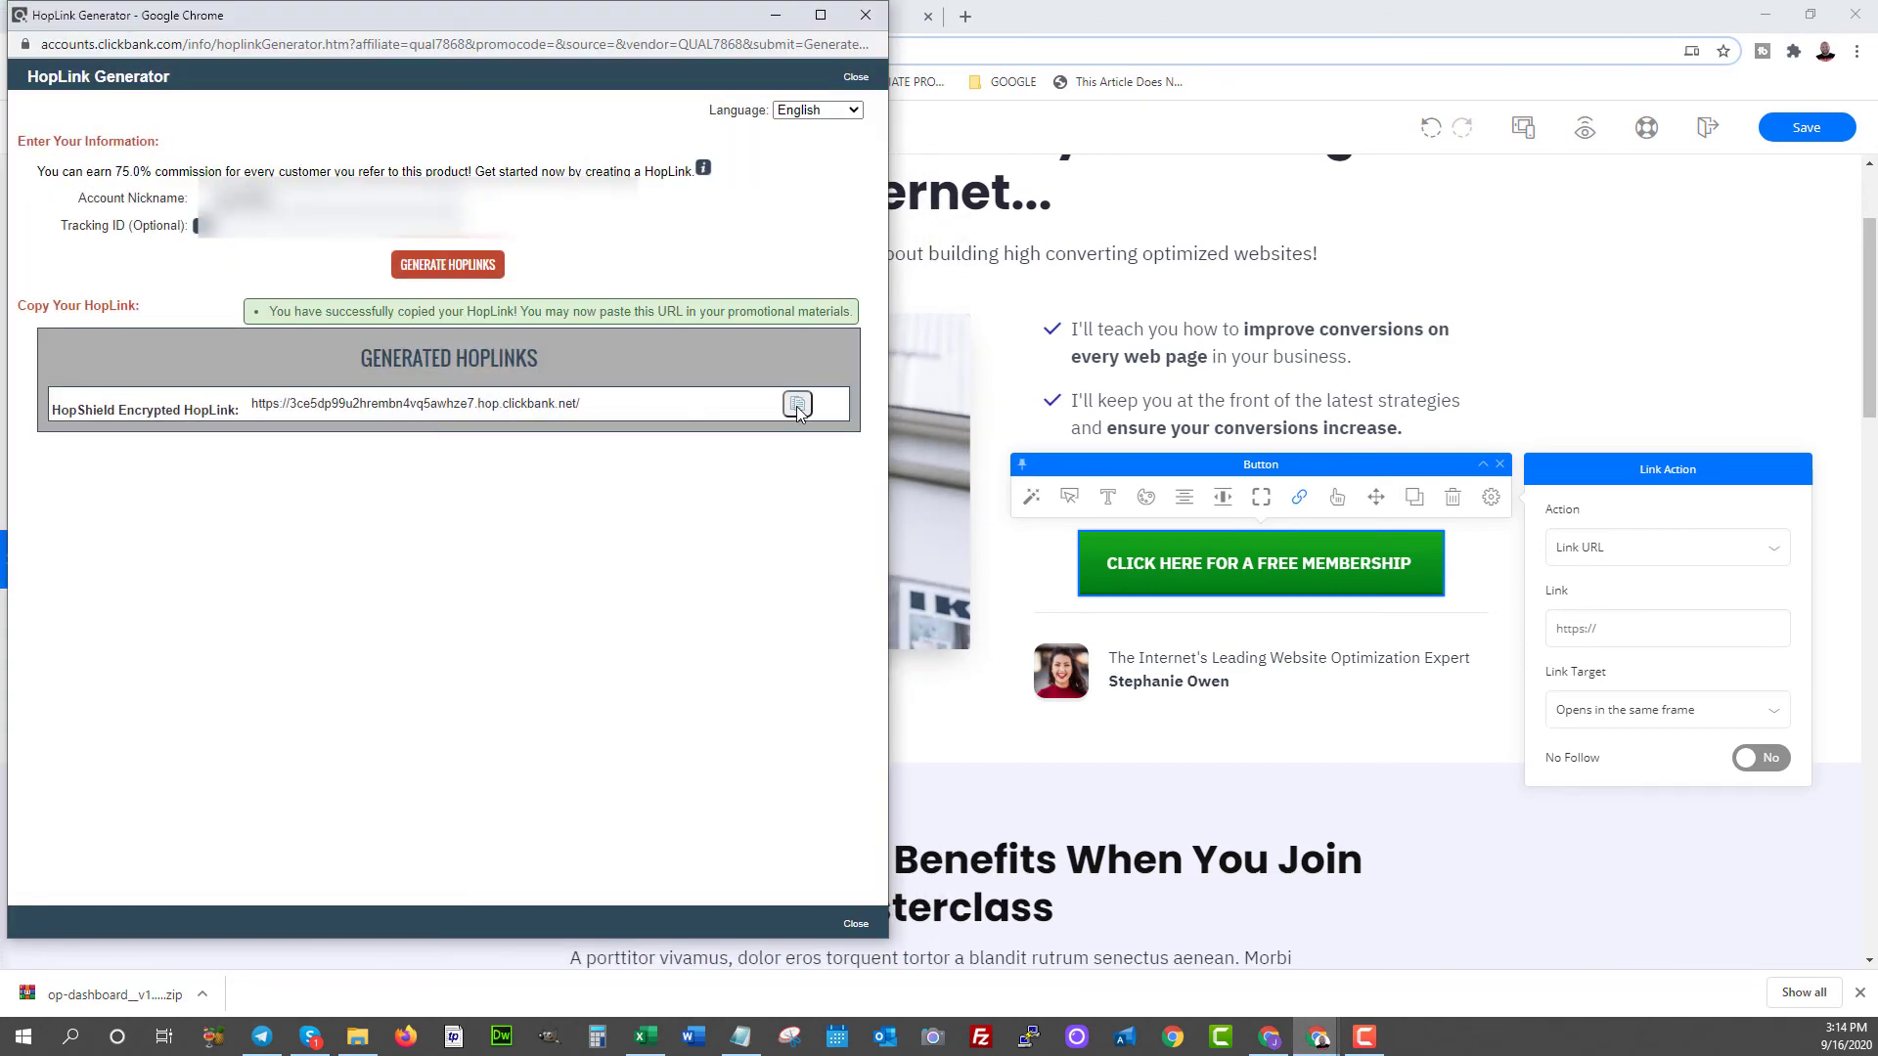
left_click(1578, 630)
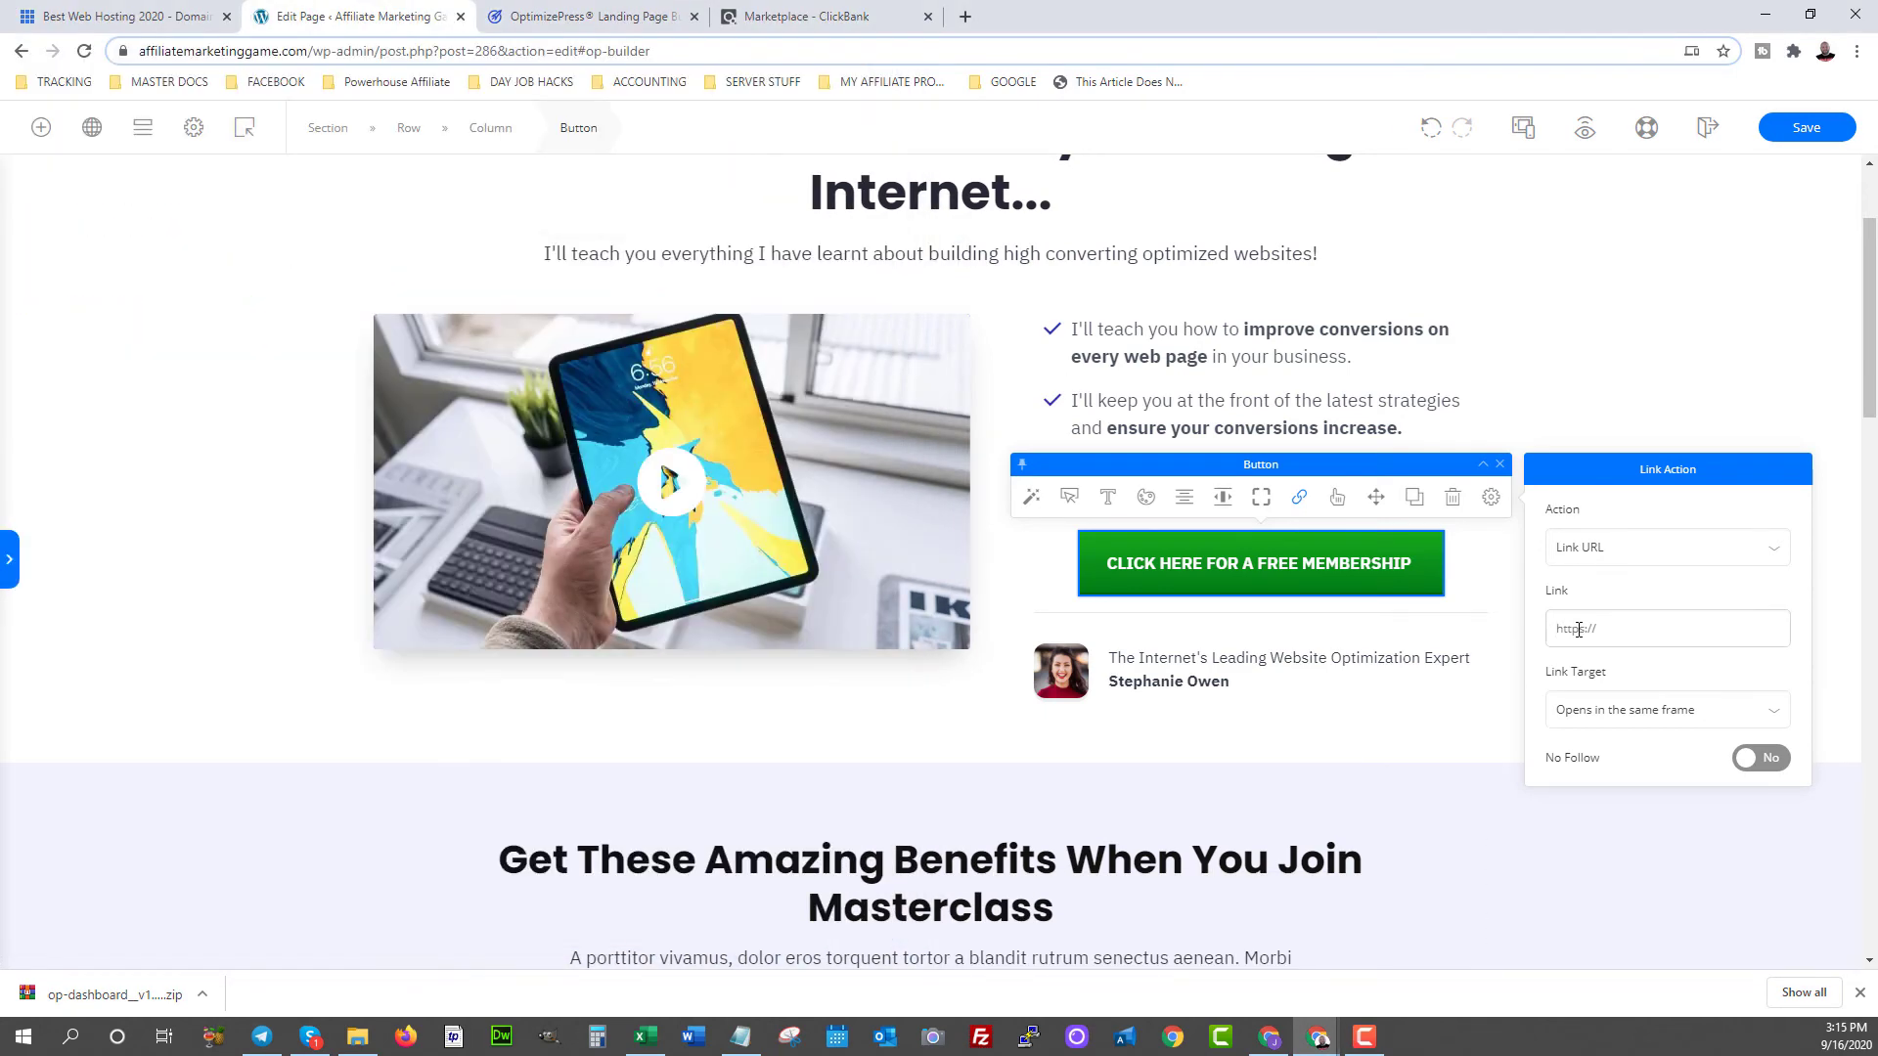
key("ctrl+v")
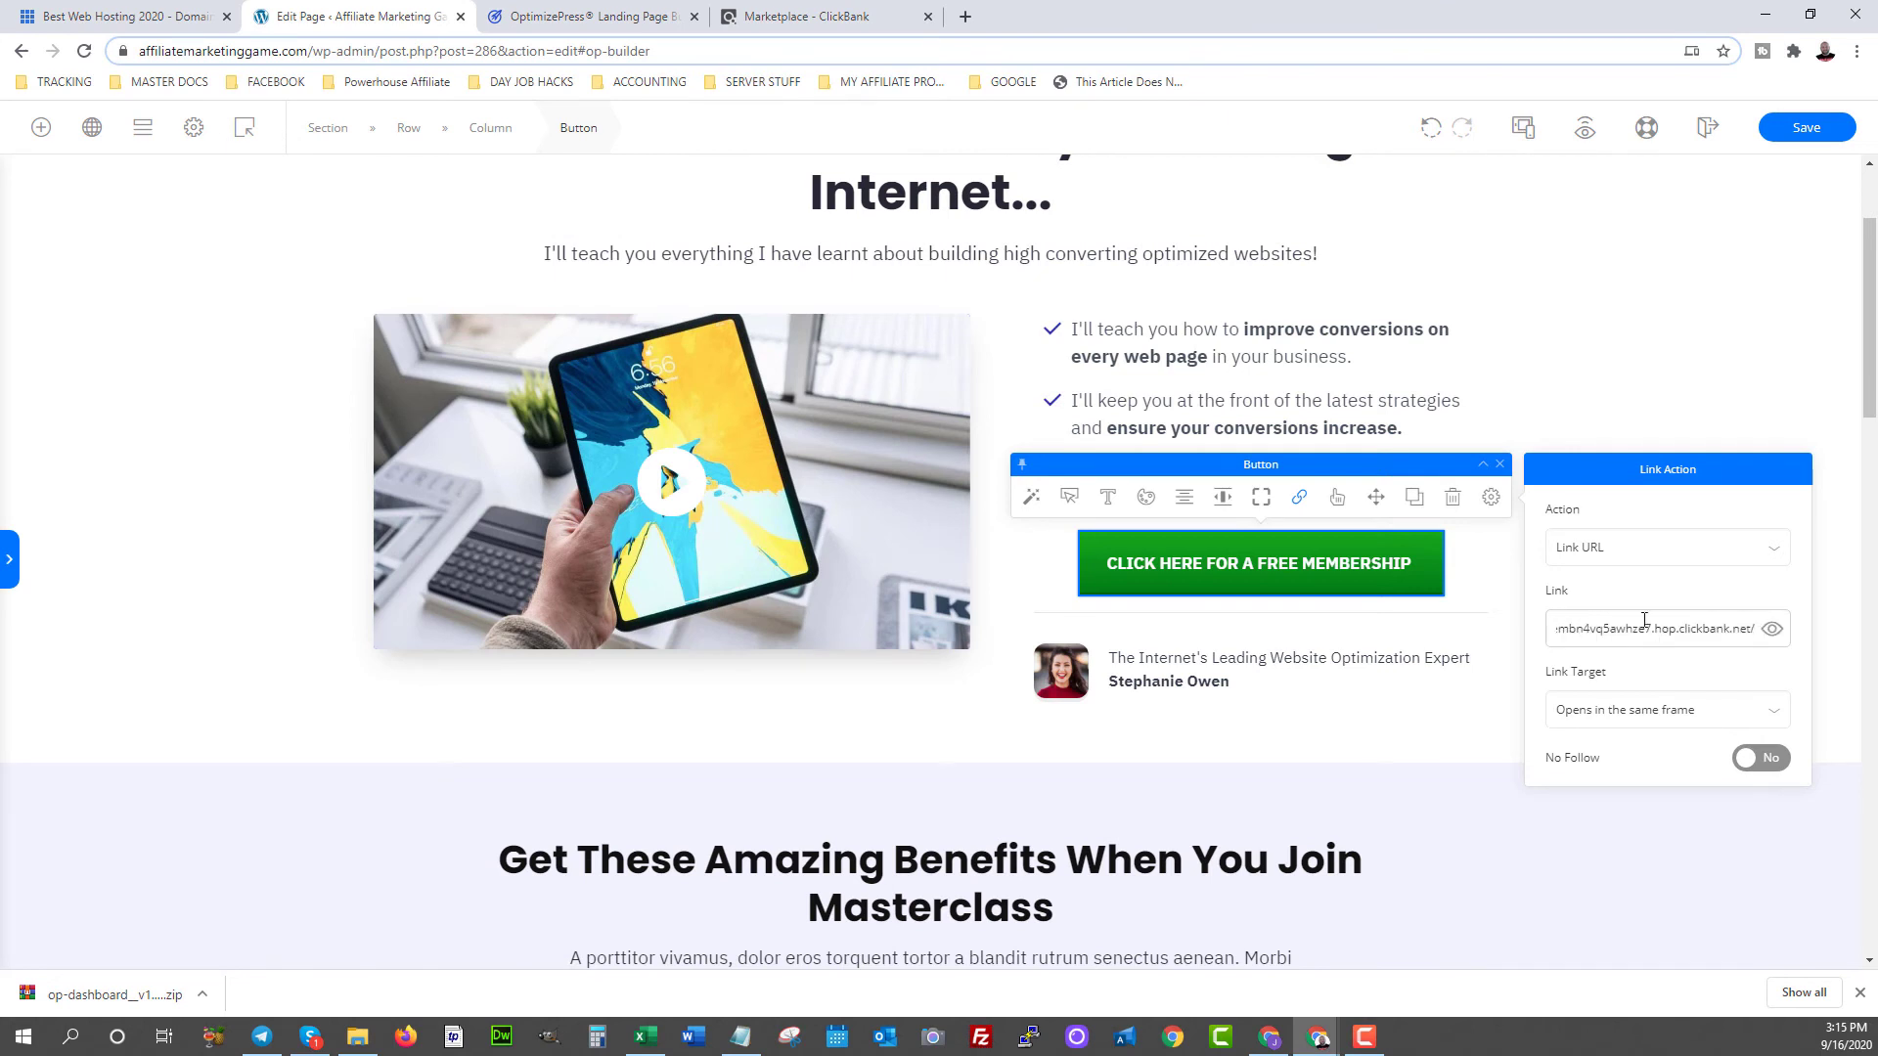
left_click(1572, 720)
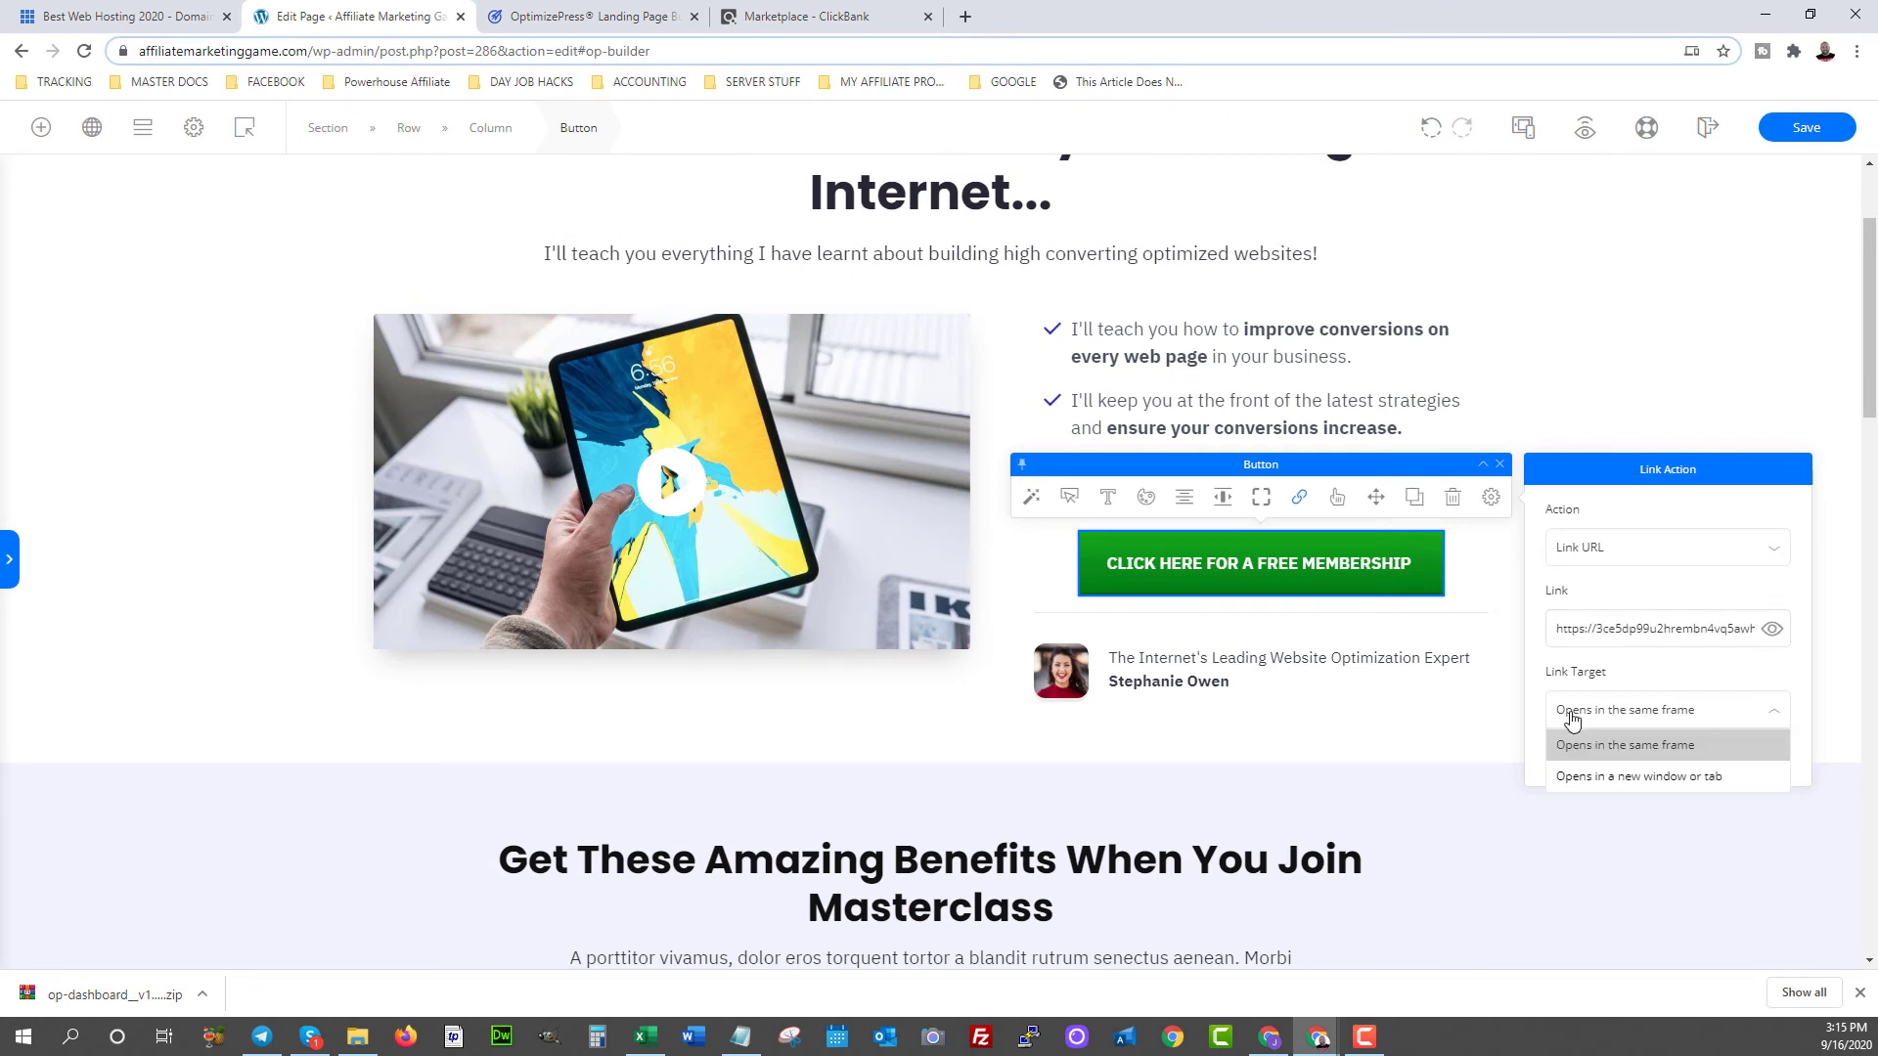
left_click(1589, 774)
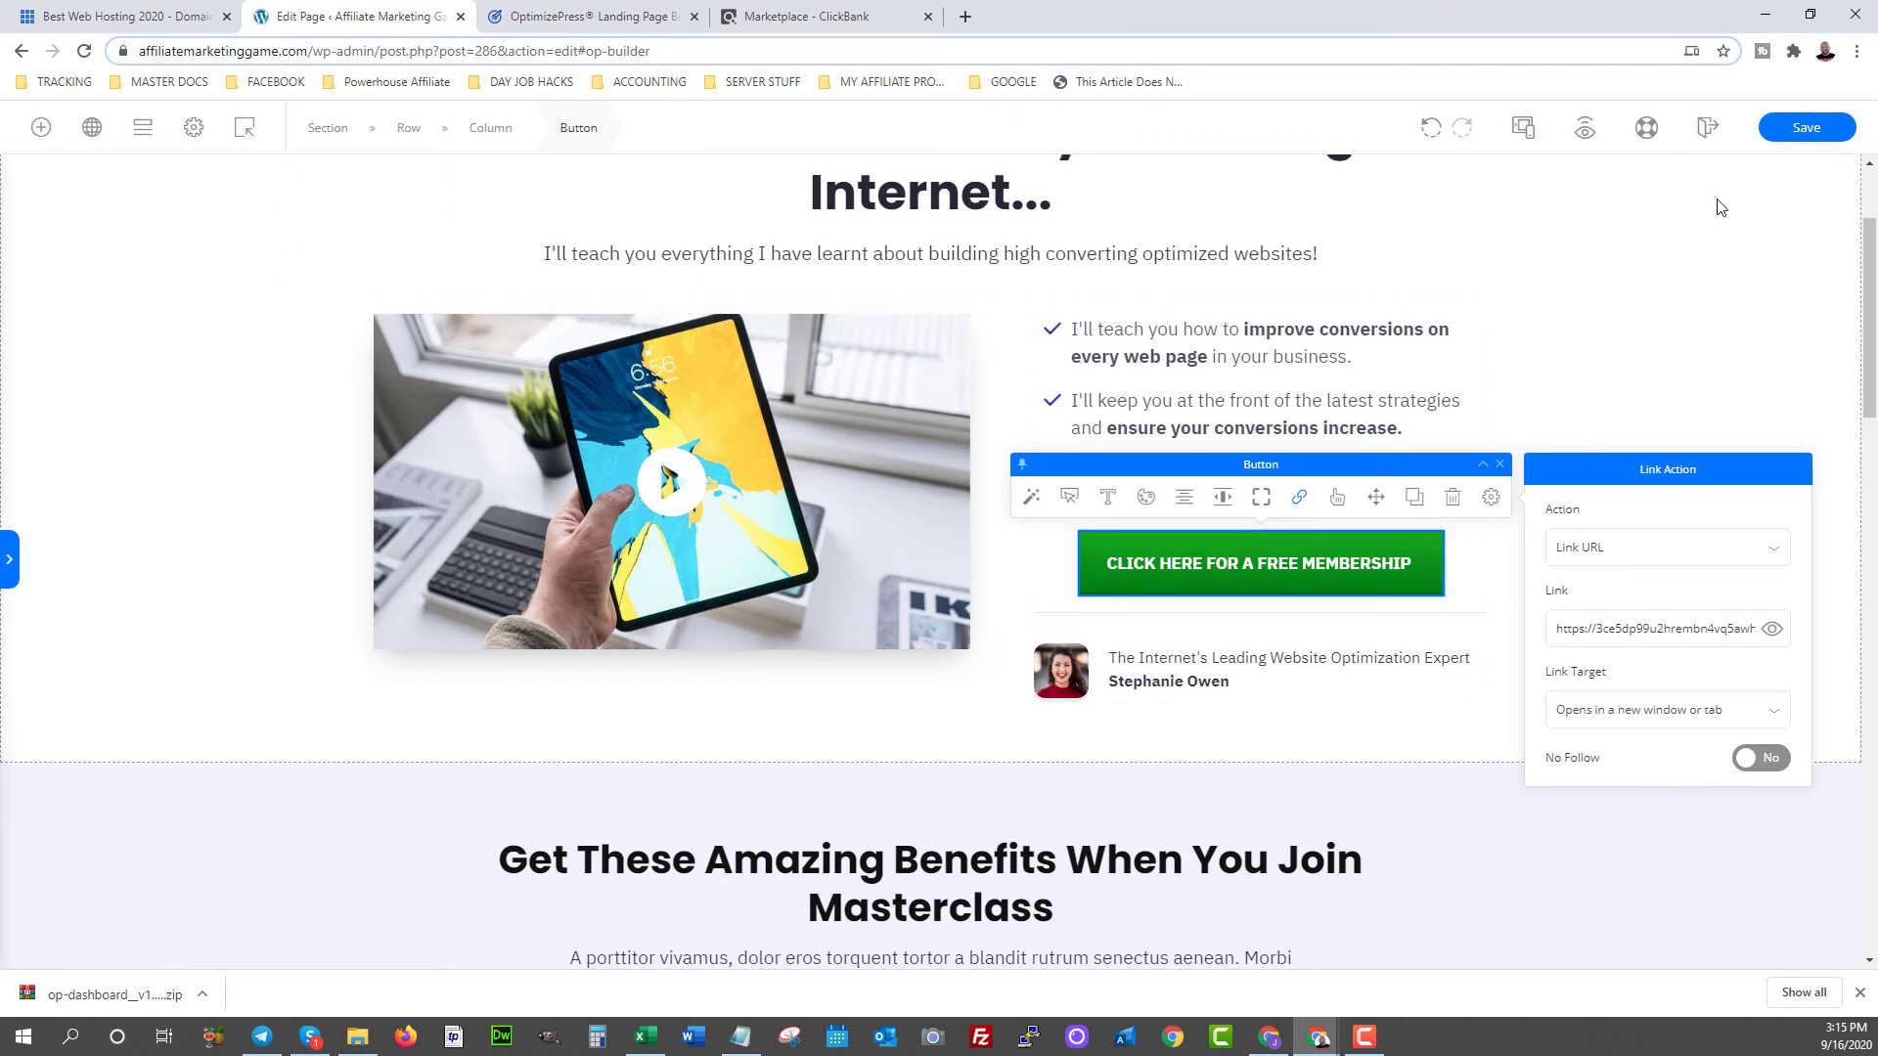
- Save the landing page changes and scroll through the result
left_click(1797, 131)
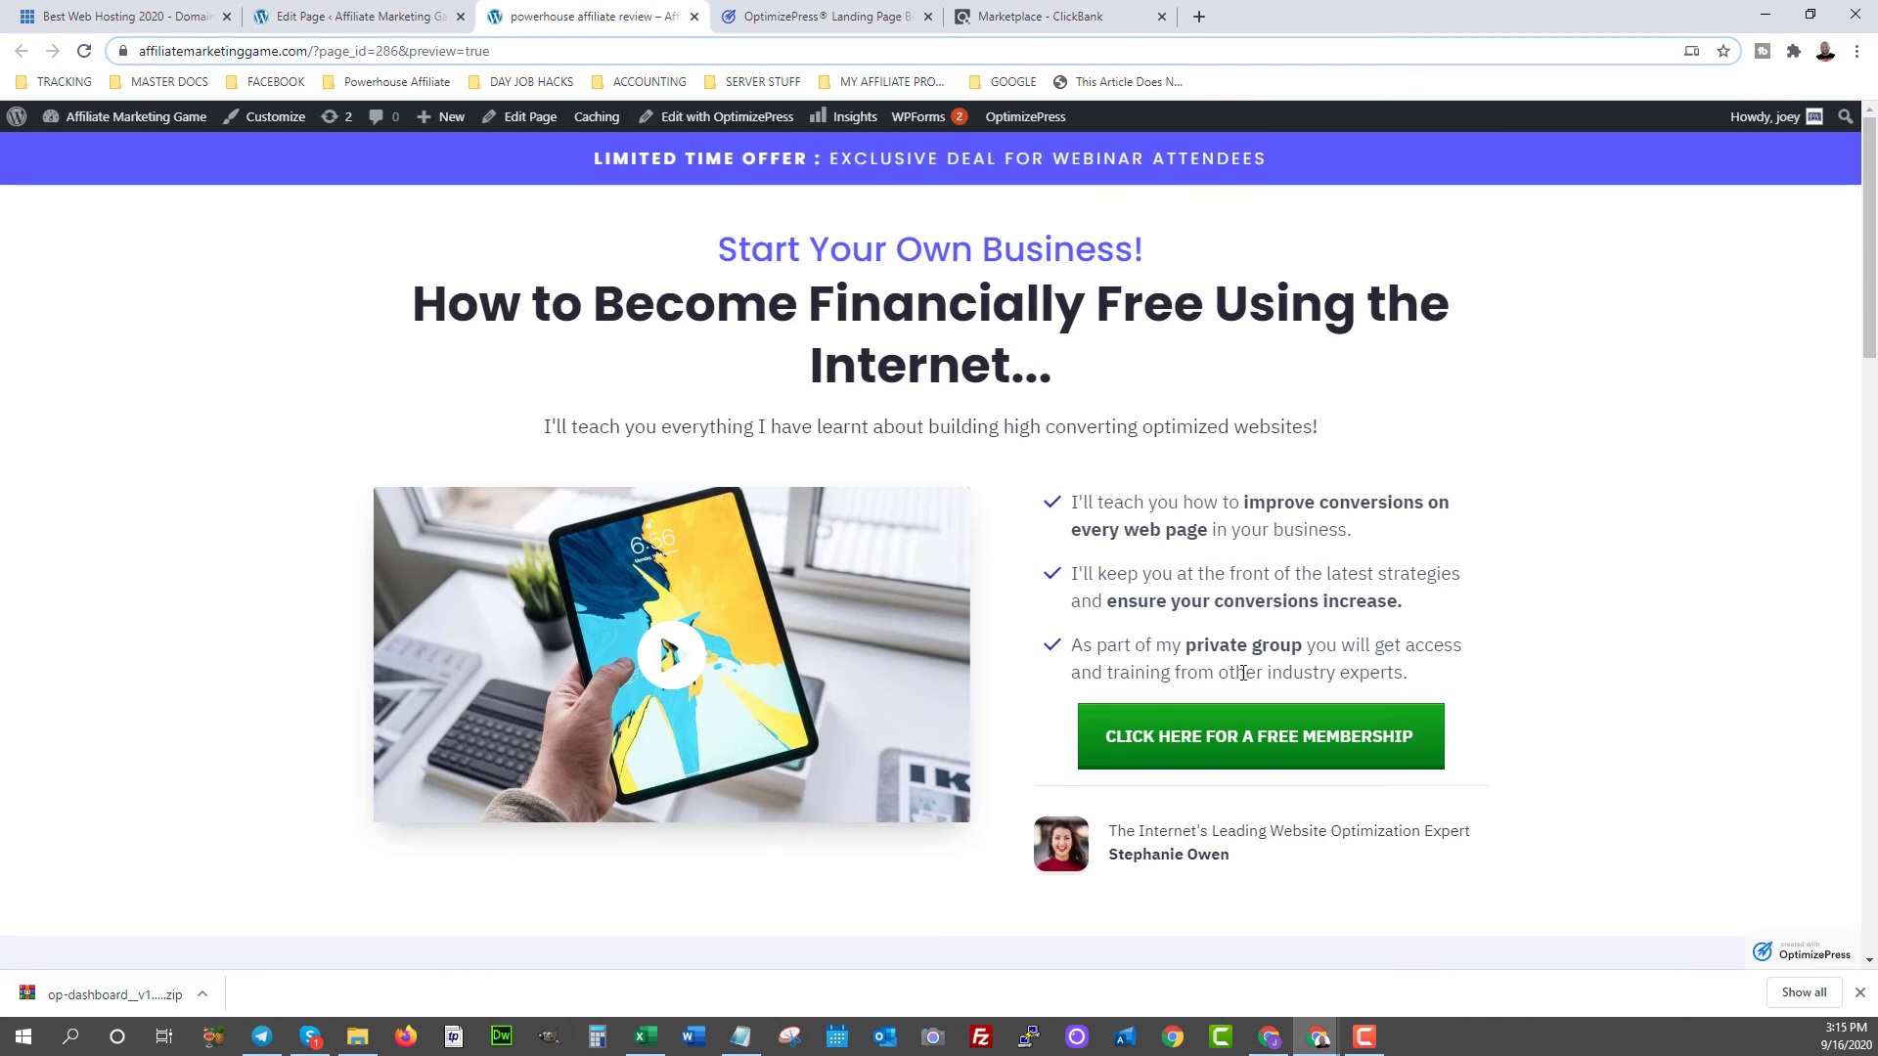
scroll(1241, 671, "down", 3)
scroll(1260, 524, "up", 3)
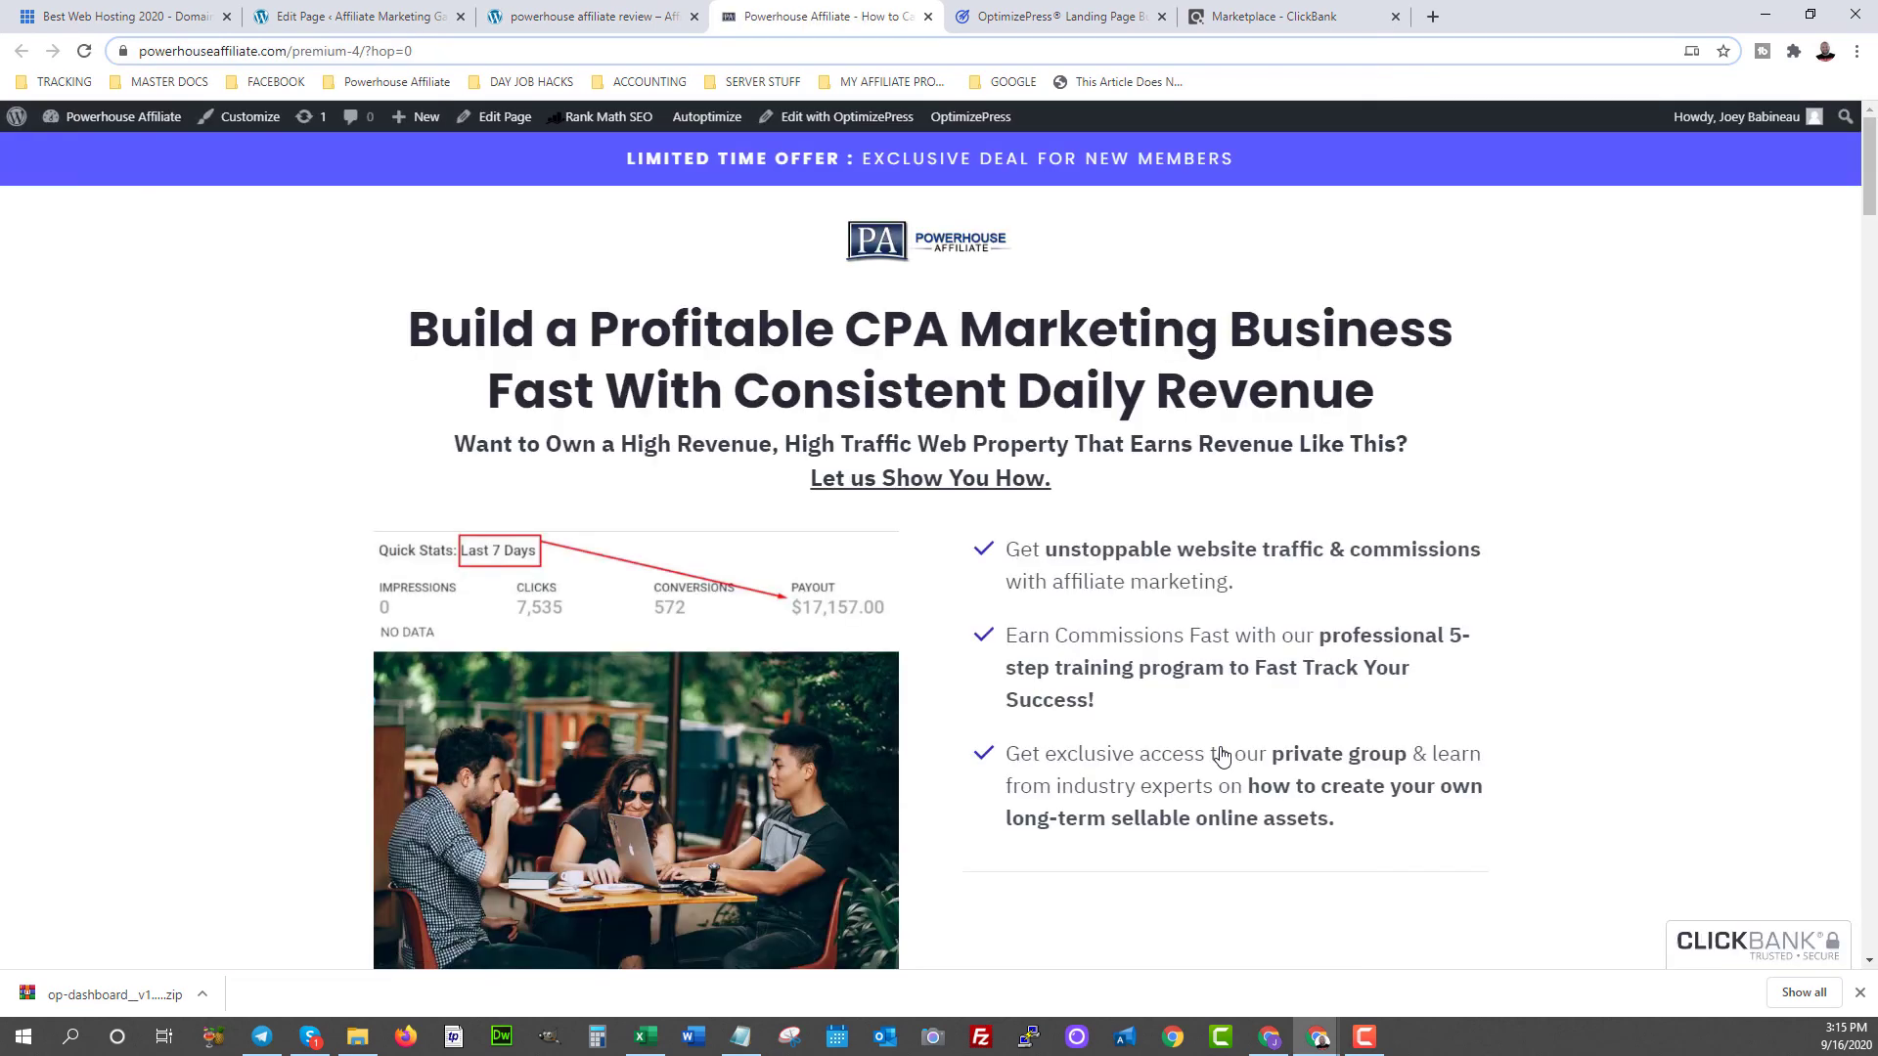
- Scroll through the Powerhouse Affiliate package pricing, then switch back to the ClickBank Marketplace results
scroll(835, 760, "down", 15)
scroll(834, 760, "down", 3)
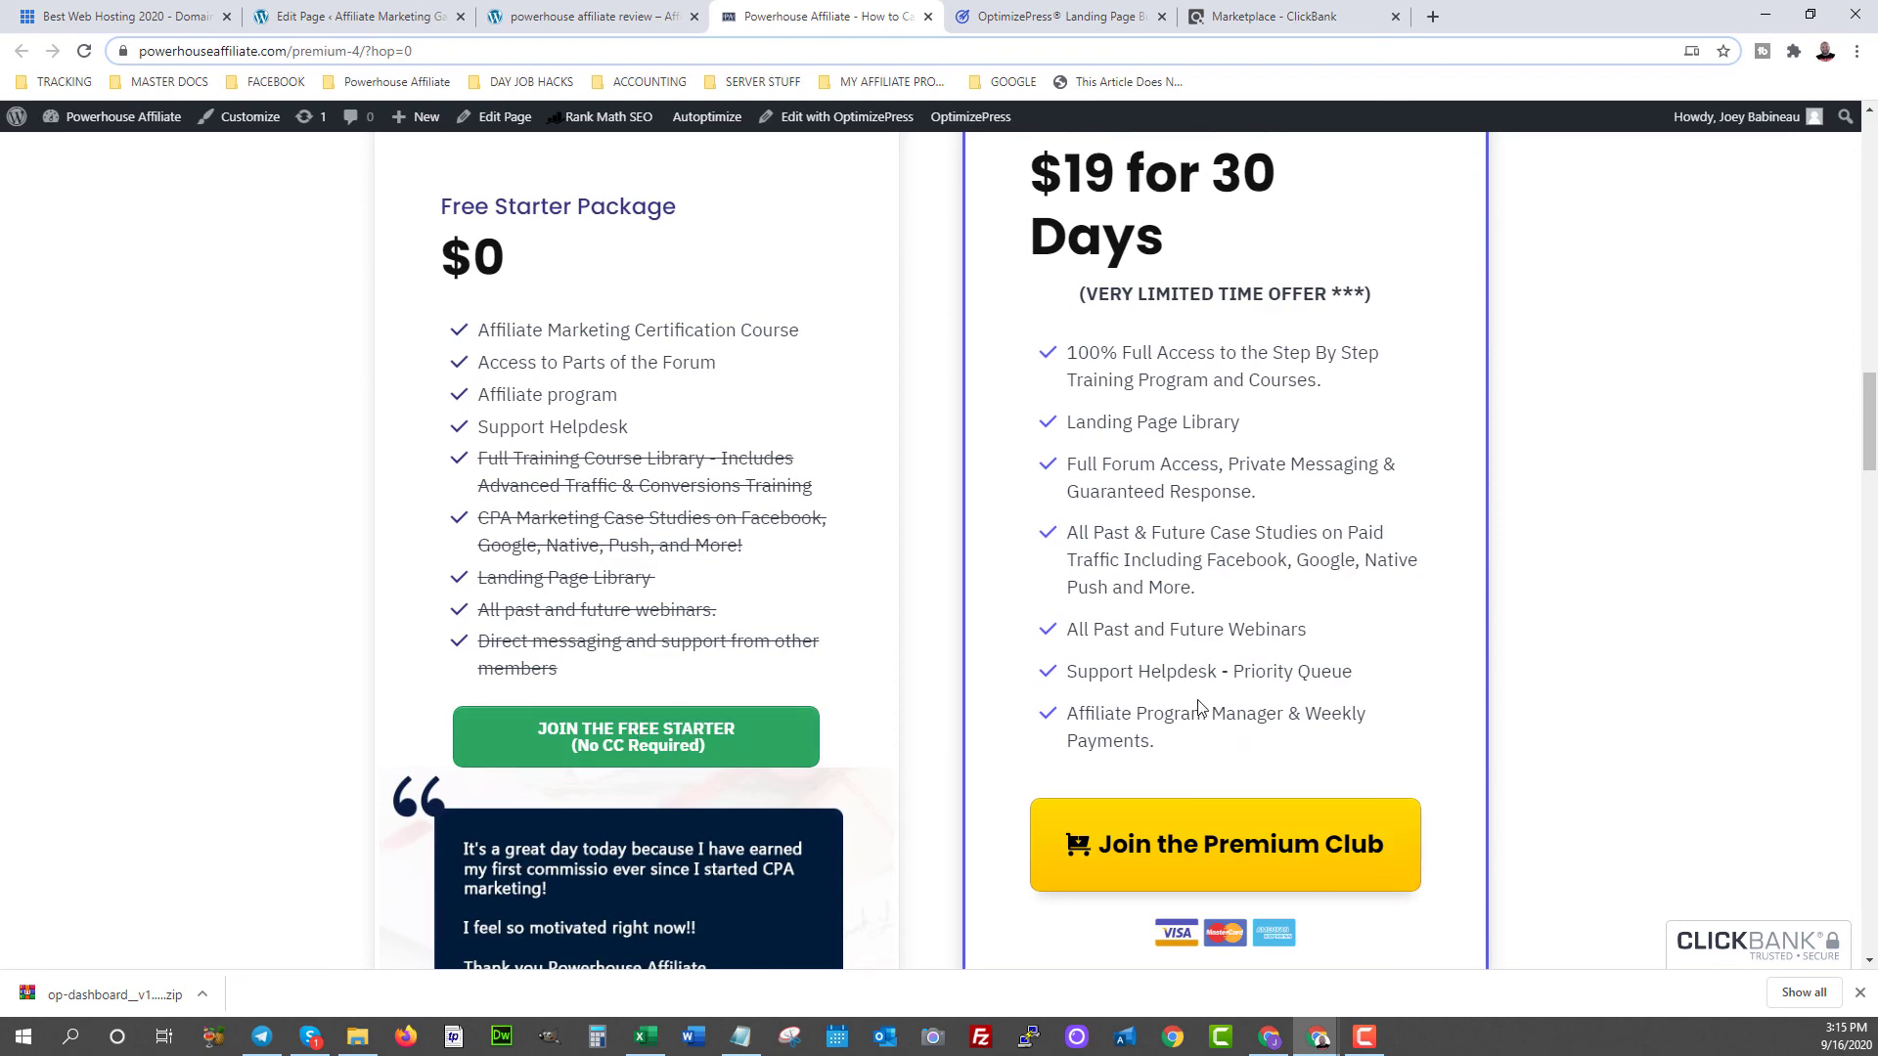
scroll(1204, 702, "up", 4)
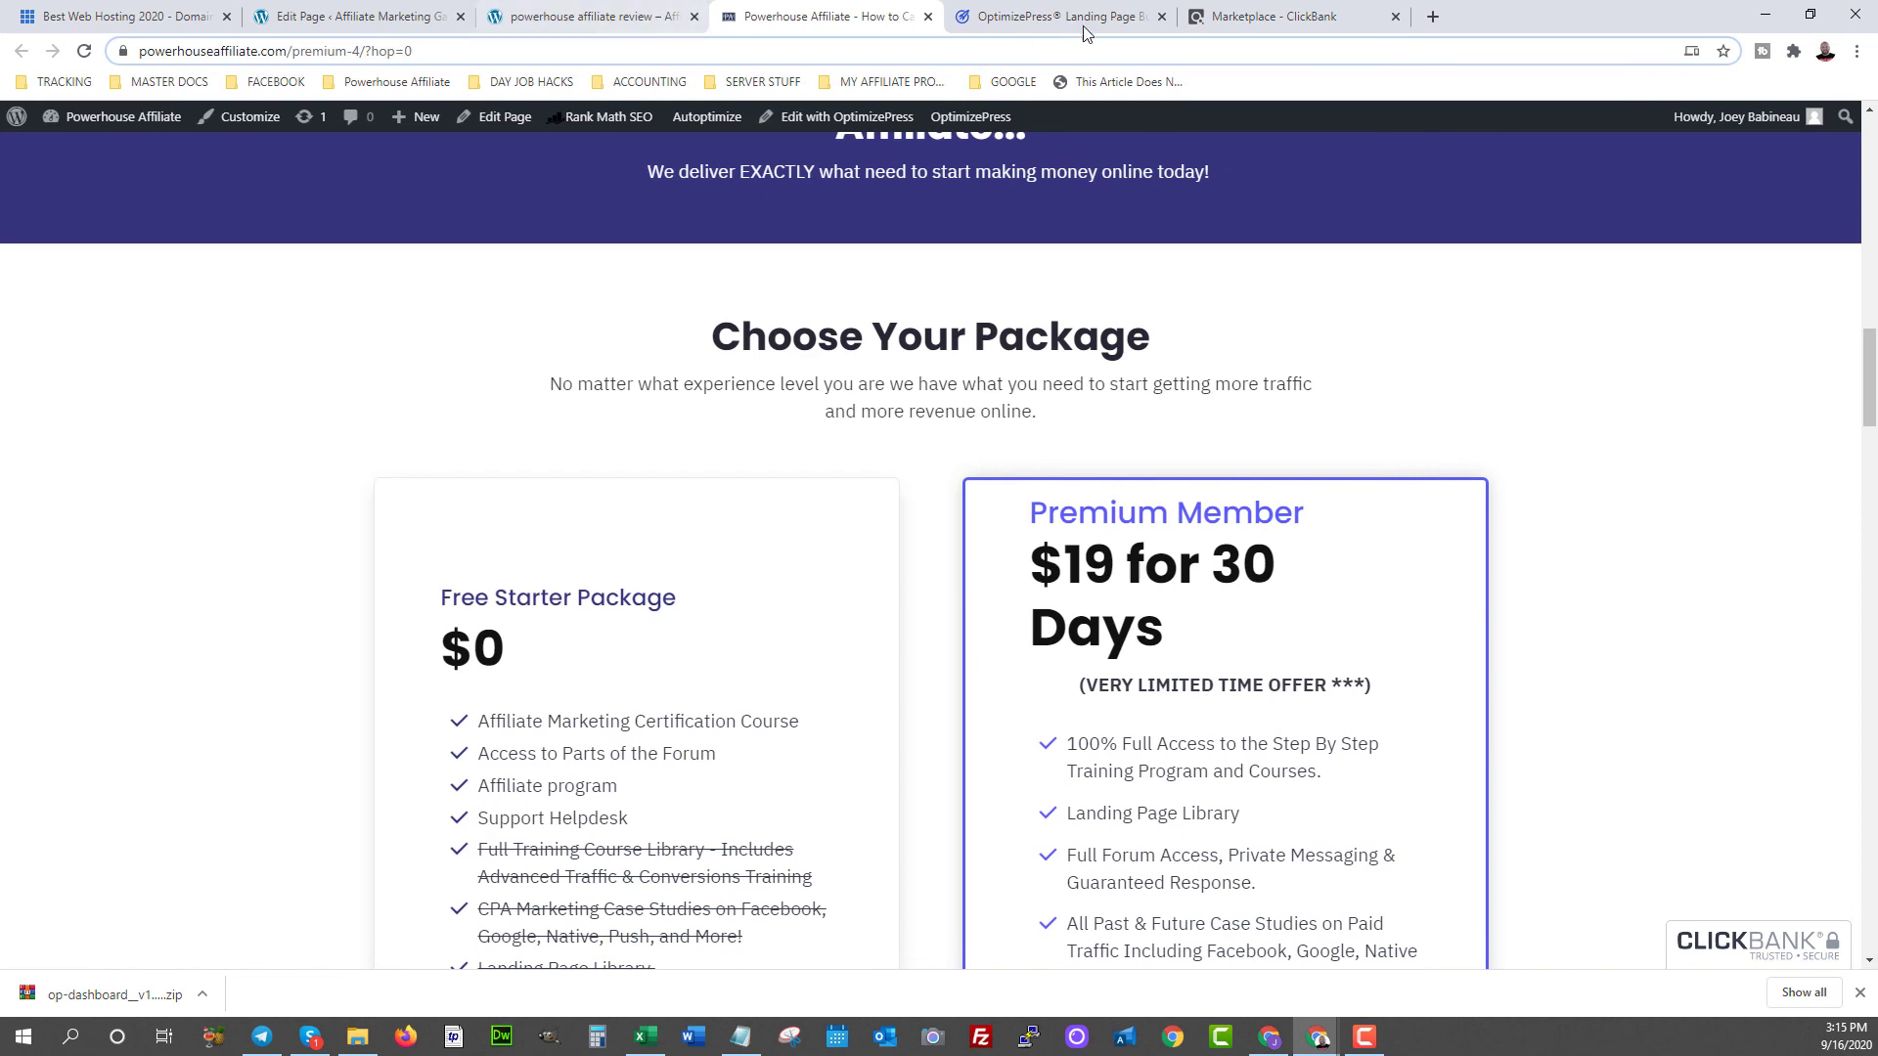
left_click(1234, 5)
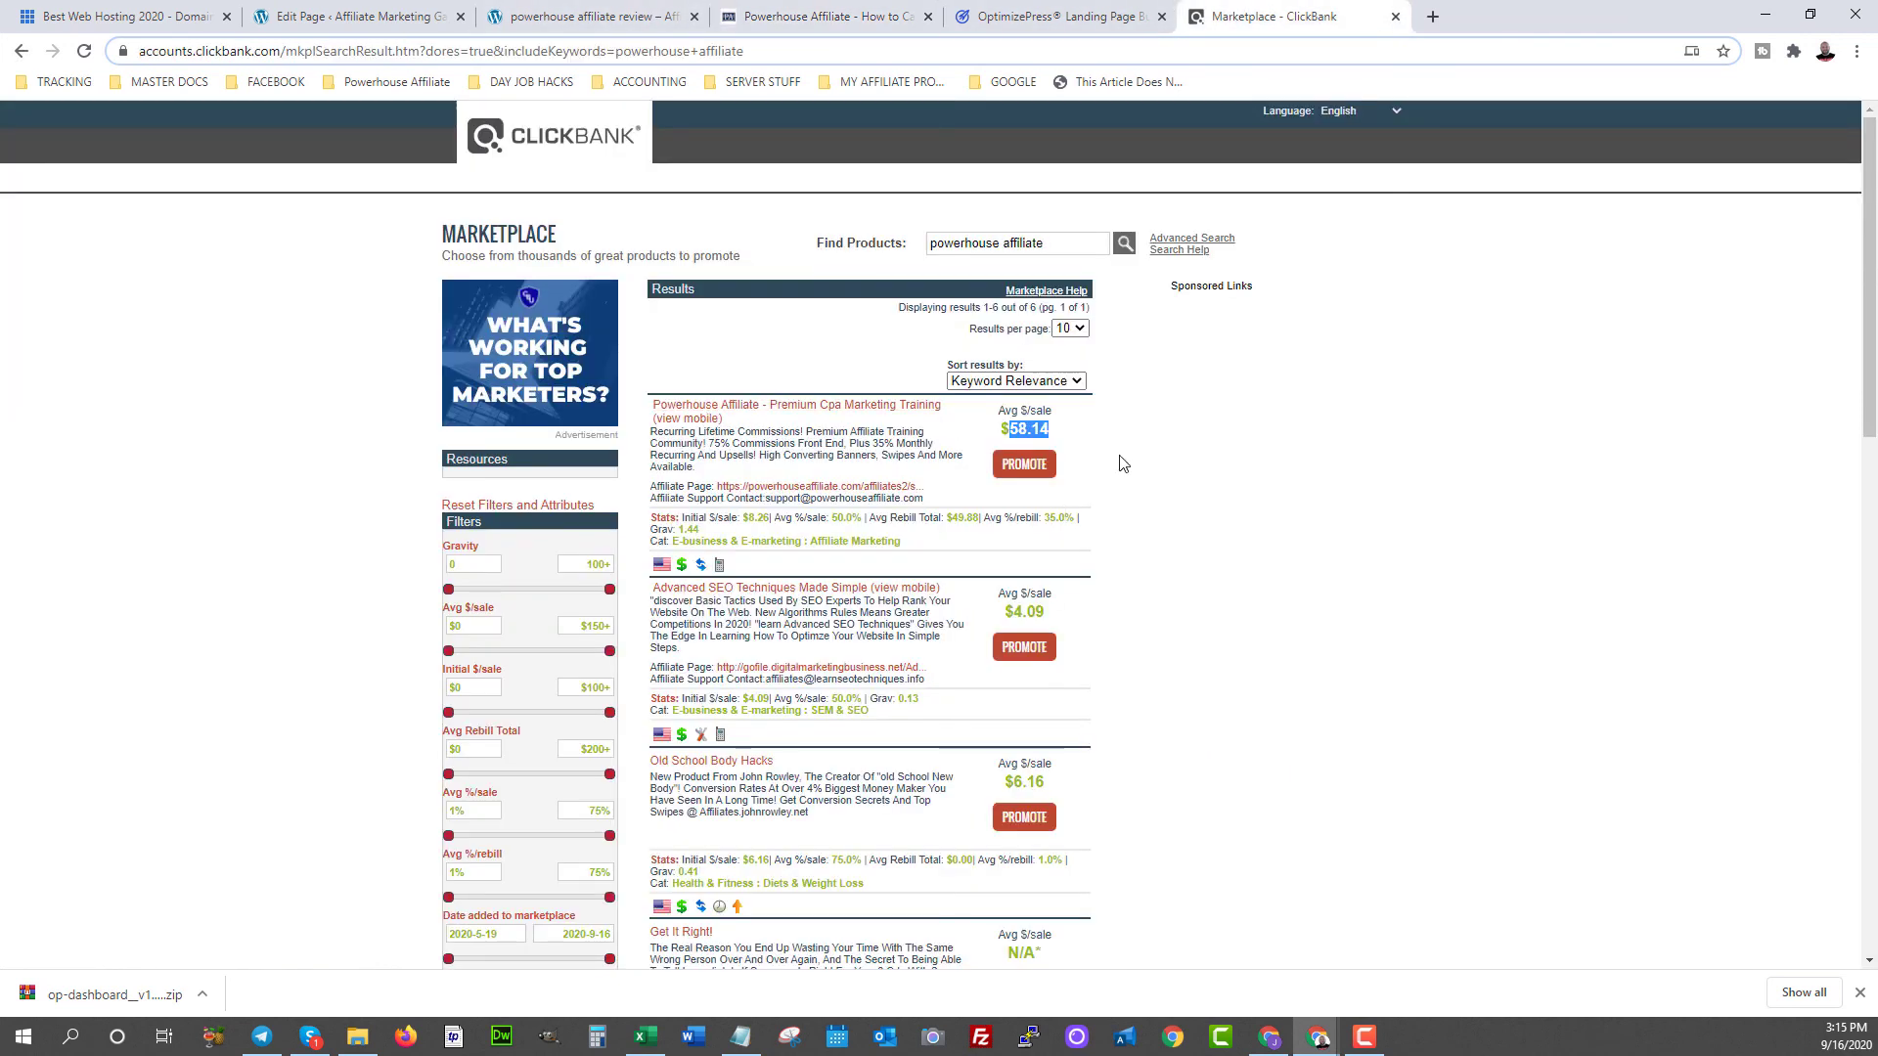
- Highlight the $58.14 average sale figure, then return to the top of the WordPress page editor
left_click(1047, 412)
left_click_drag(1047, 431, 1003, 411)
left_click(1093, 442)
left_click(372, 18)
scroll(779, 414, "up", 2)
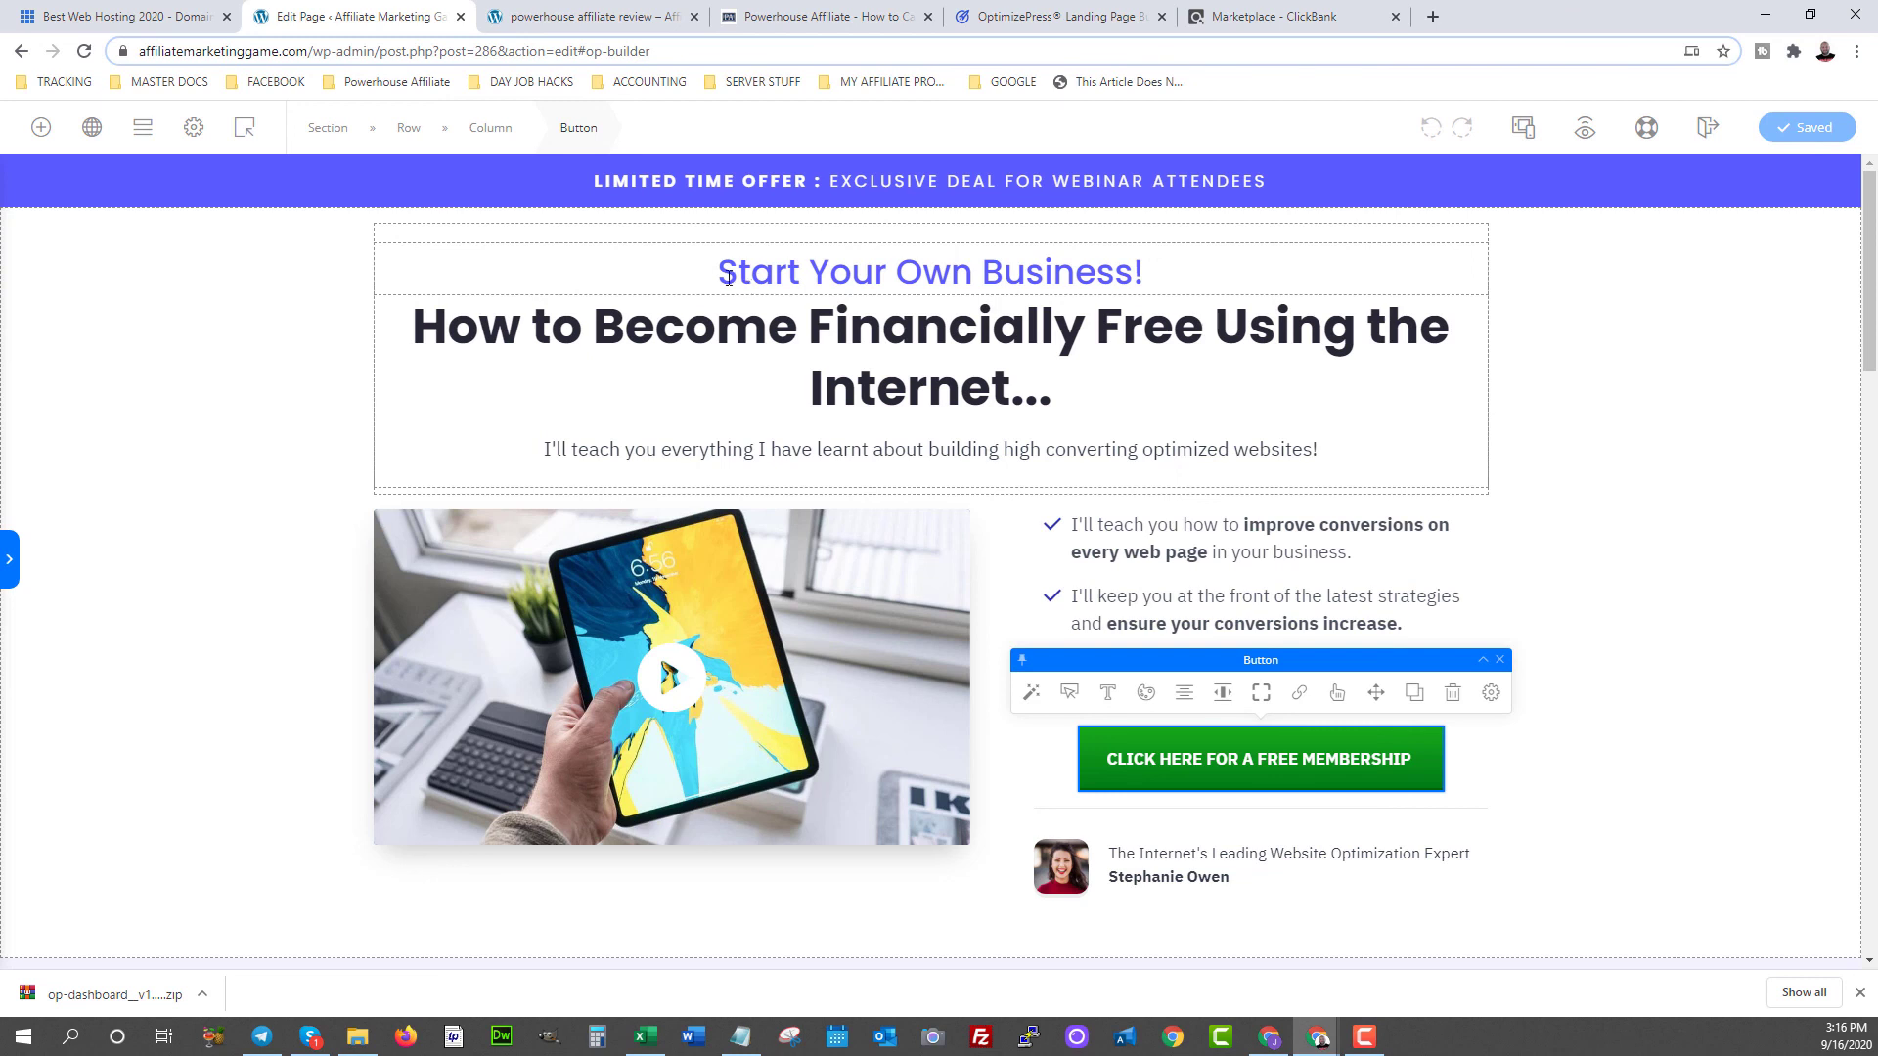
scroll(696, 420, "down", 5)
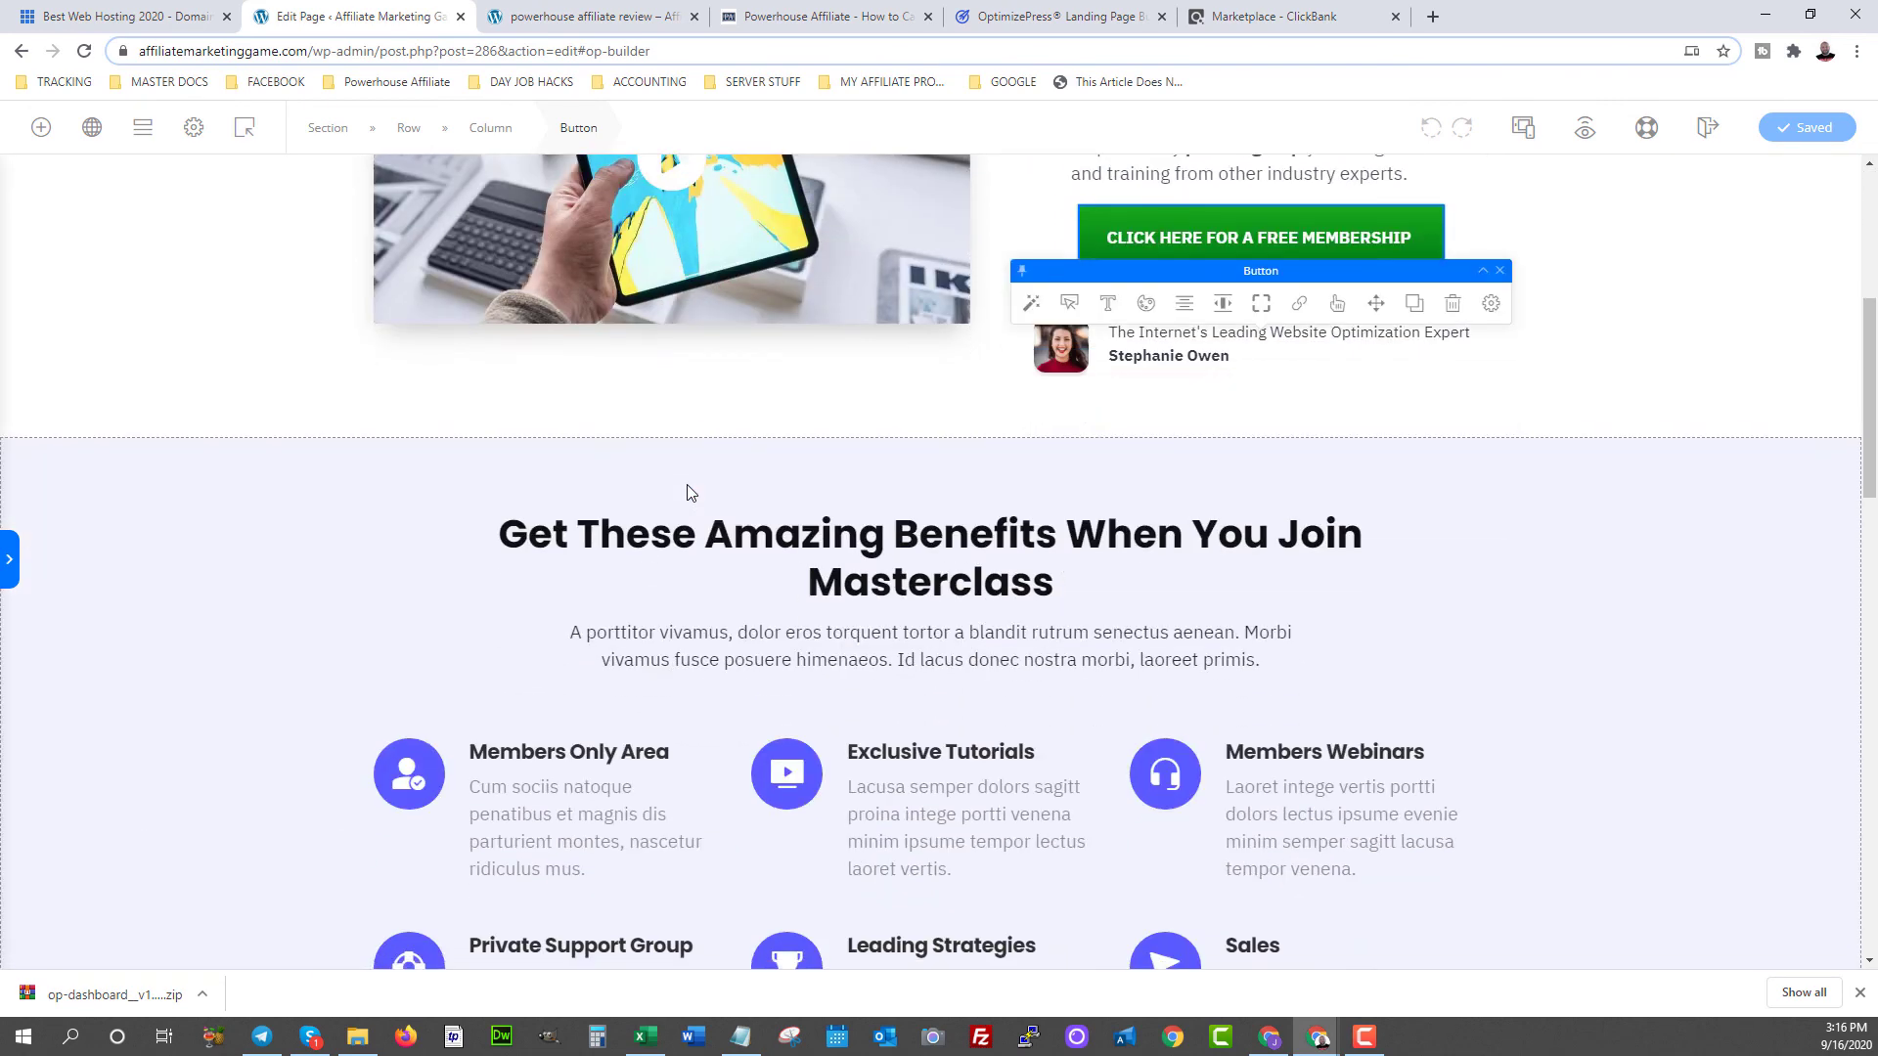
scroll(689, 485, "down", 8)
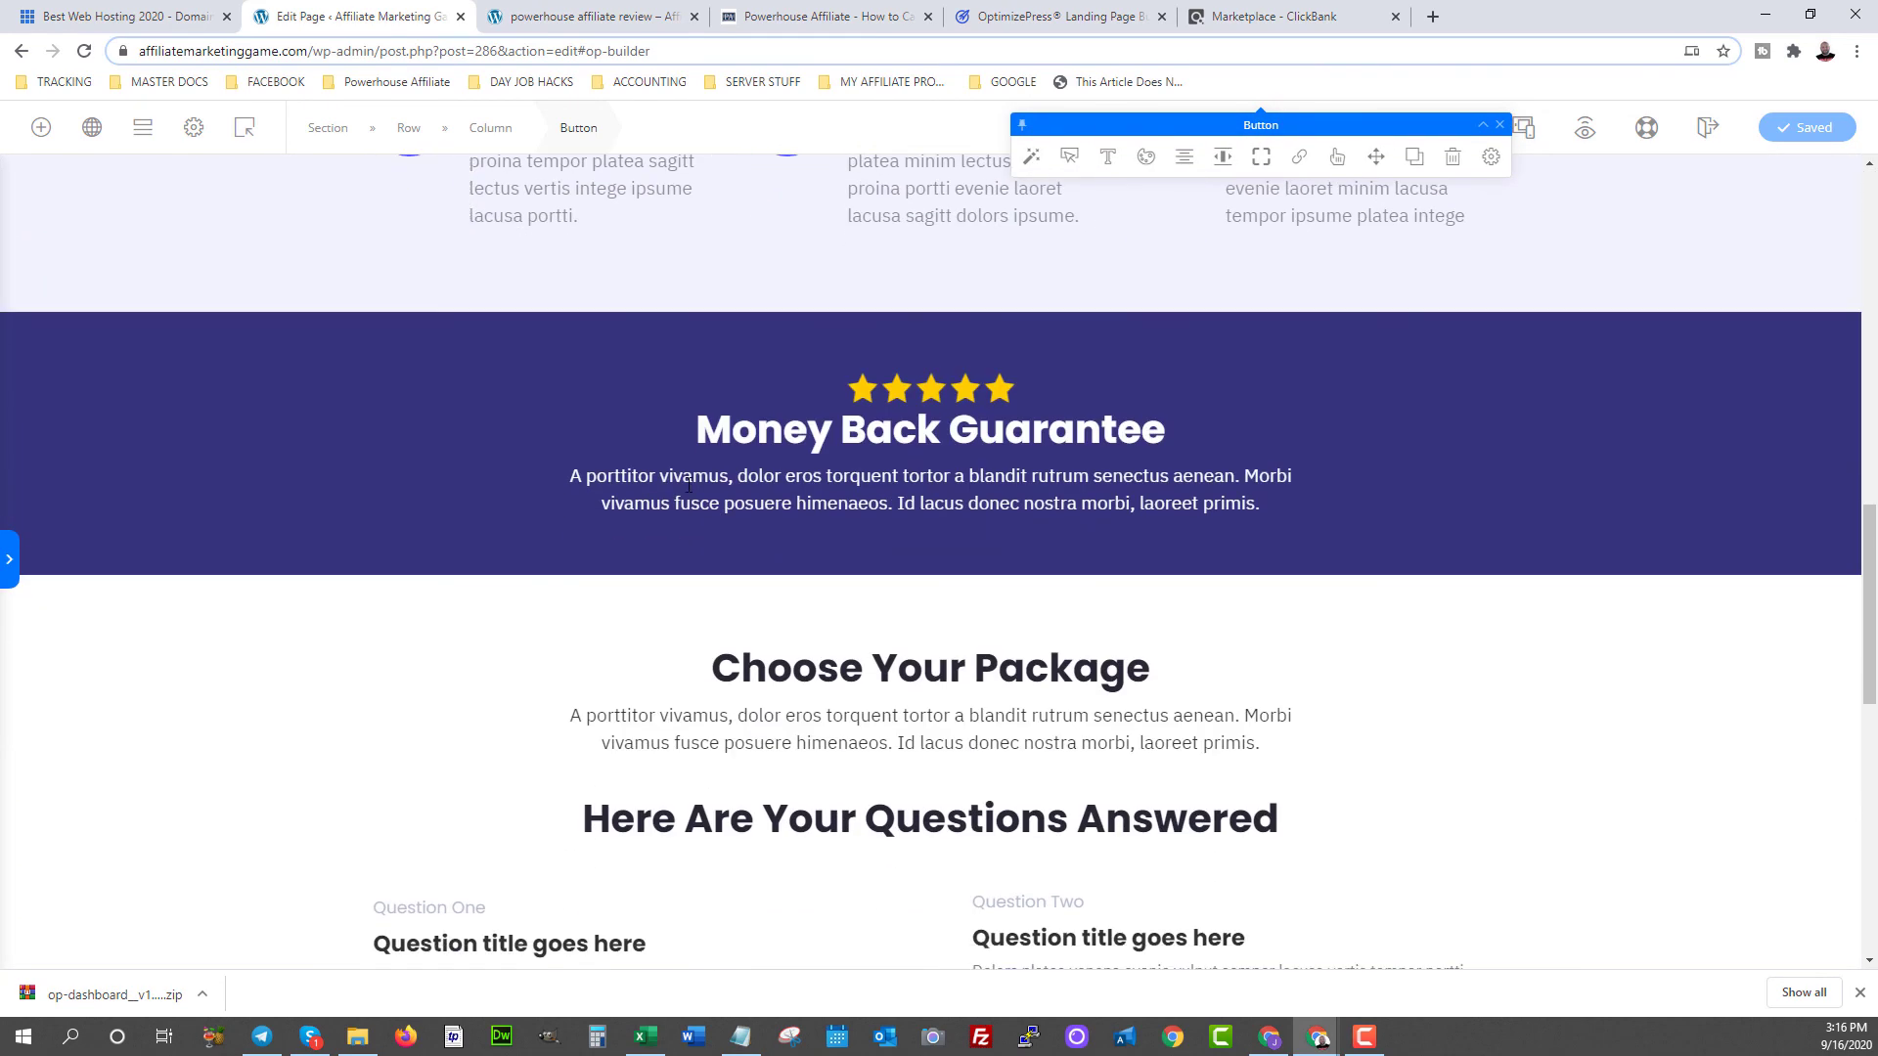
scroll(689, 485, "up", 10)
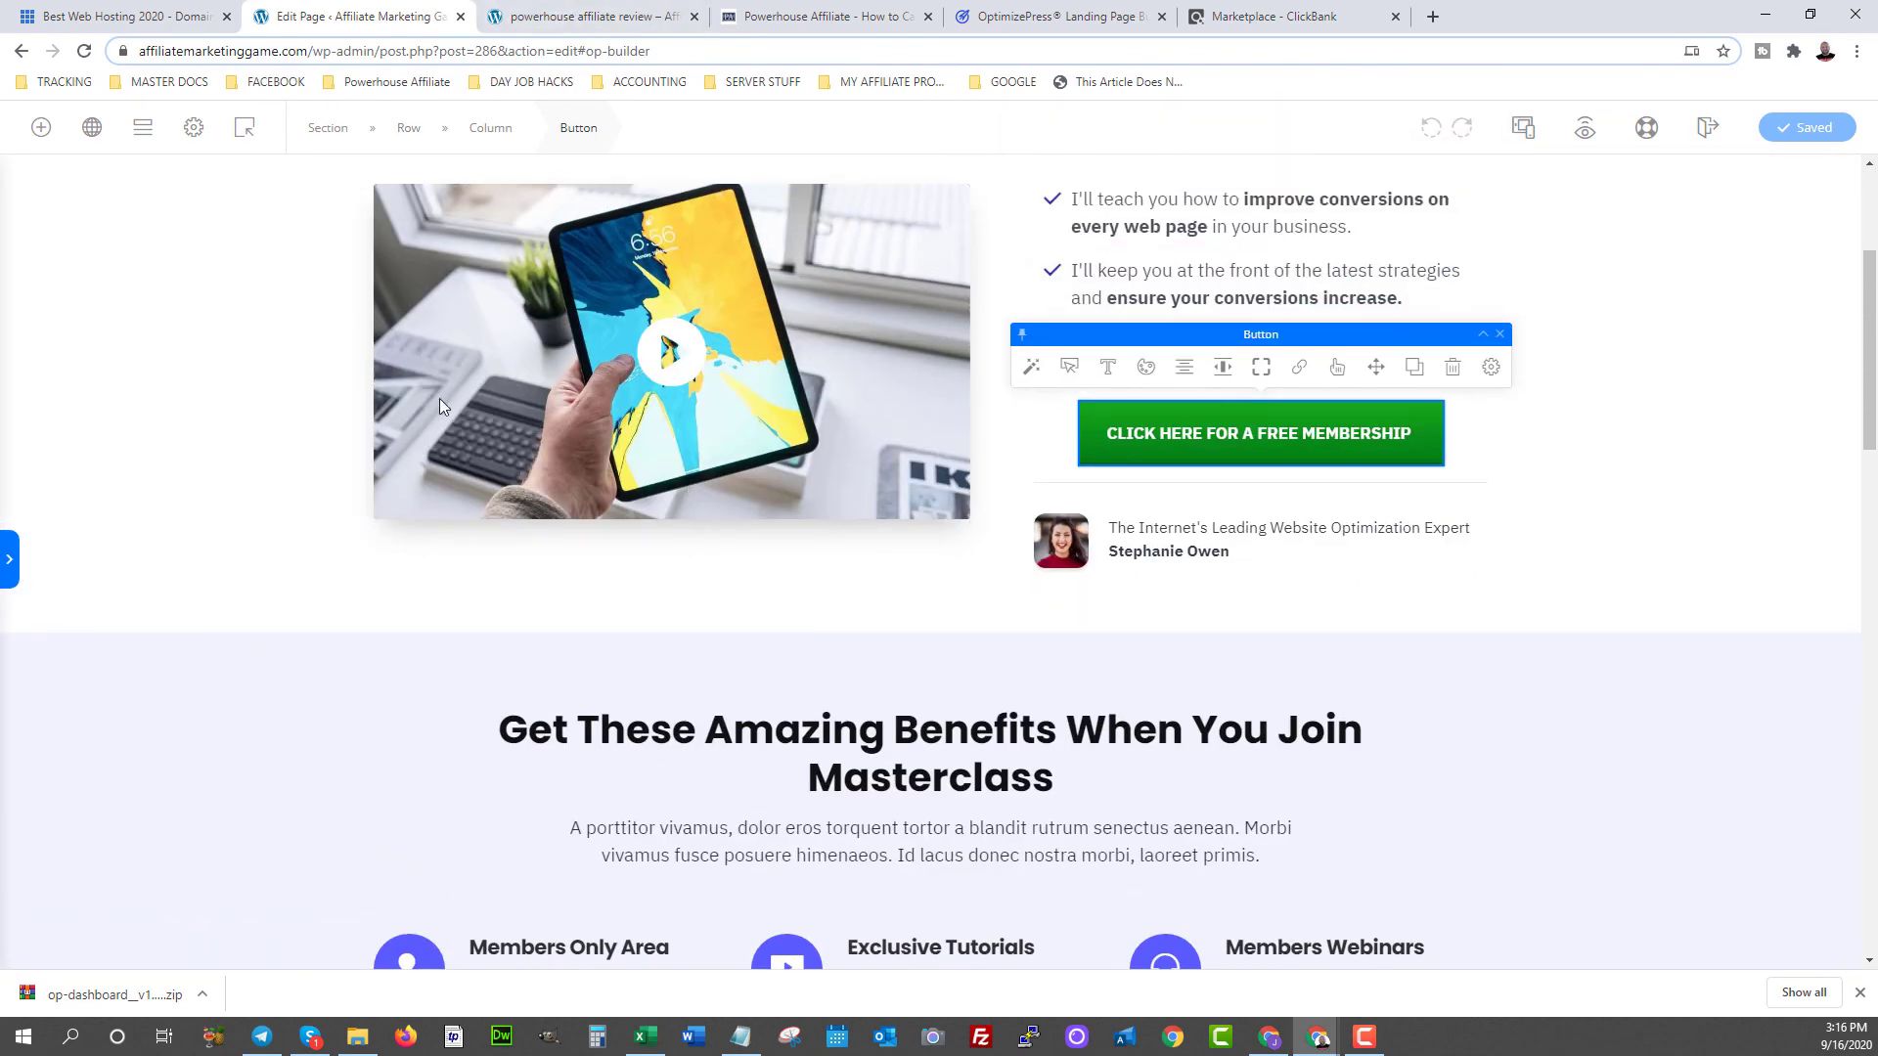